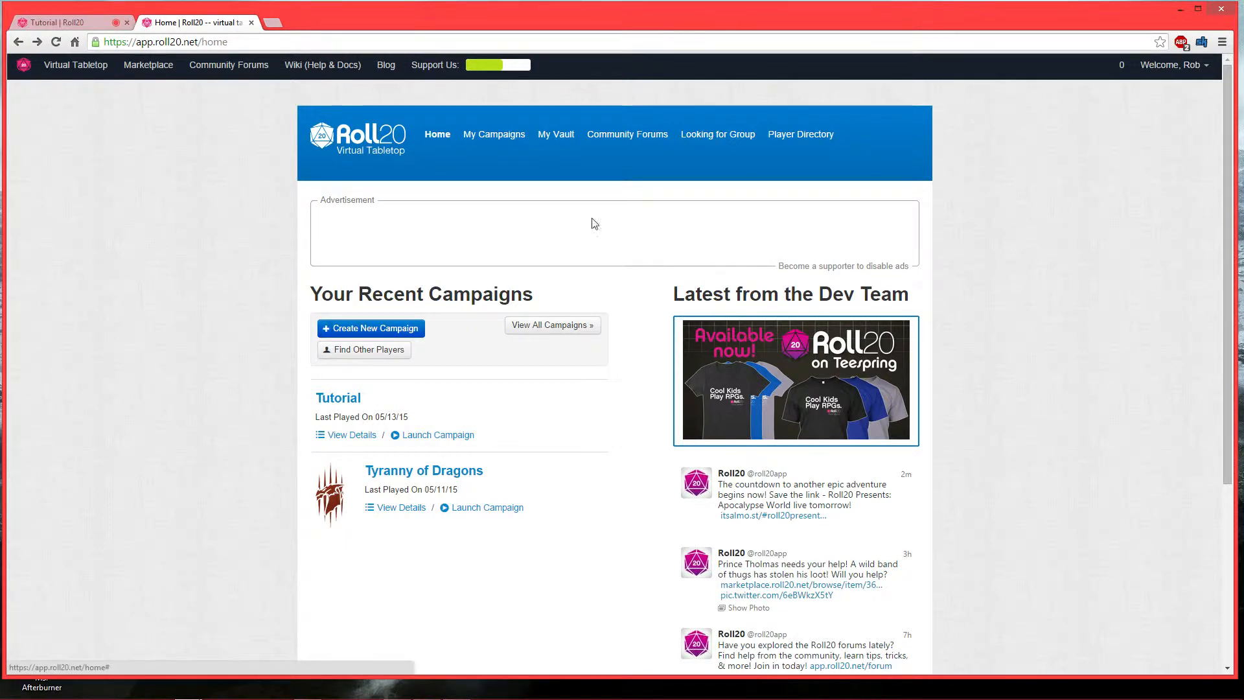
Step: Open the new campaign creation page and look over its name, character sheet and module options
{"action": "left_click", "coordinate": [378, 335]}
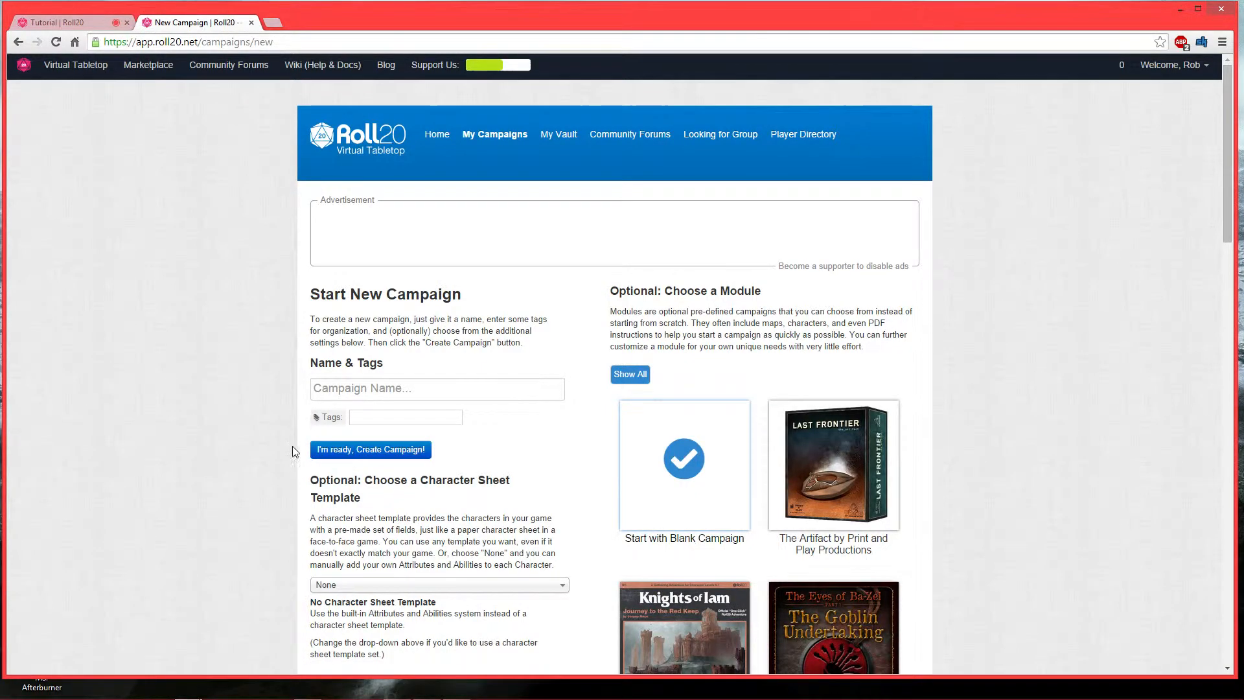
{"action": "scroll", "coordinate": [279, 446], "scroll_direction": "down", "scroll_amount": 2}
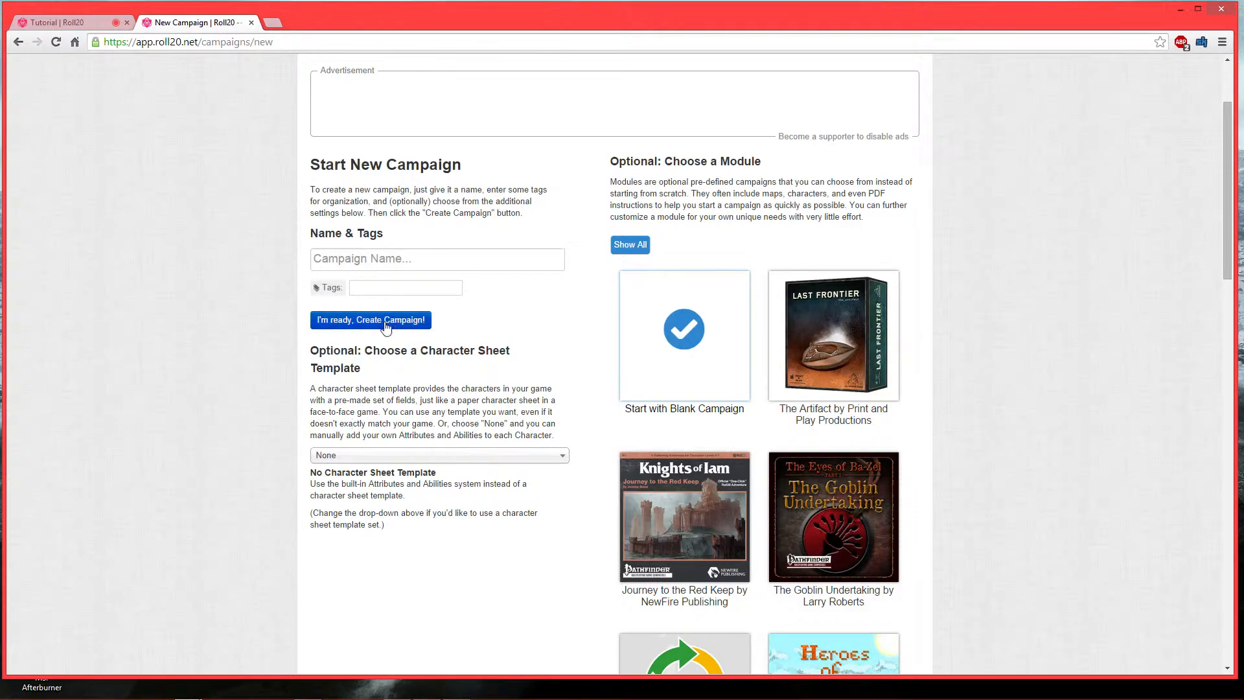
{"action": "scroll", "coordinate": [226, 320], "scroll_direction": "up", "scroll_amount": 2}
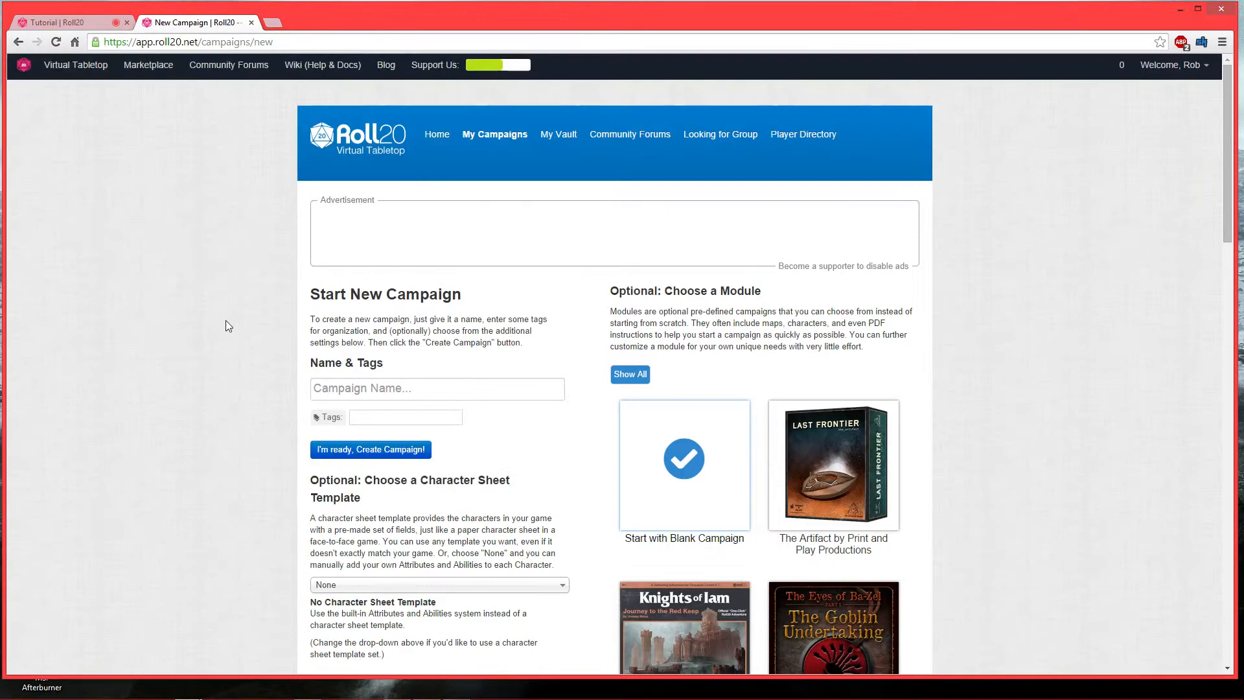
Step: Return to the Tutorial campaign and view the broadcast choices in its Video + Voice settings
{"action": "left_click", "coordinate": [70, 25]}
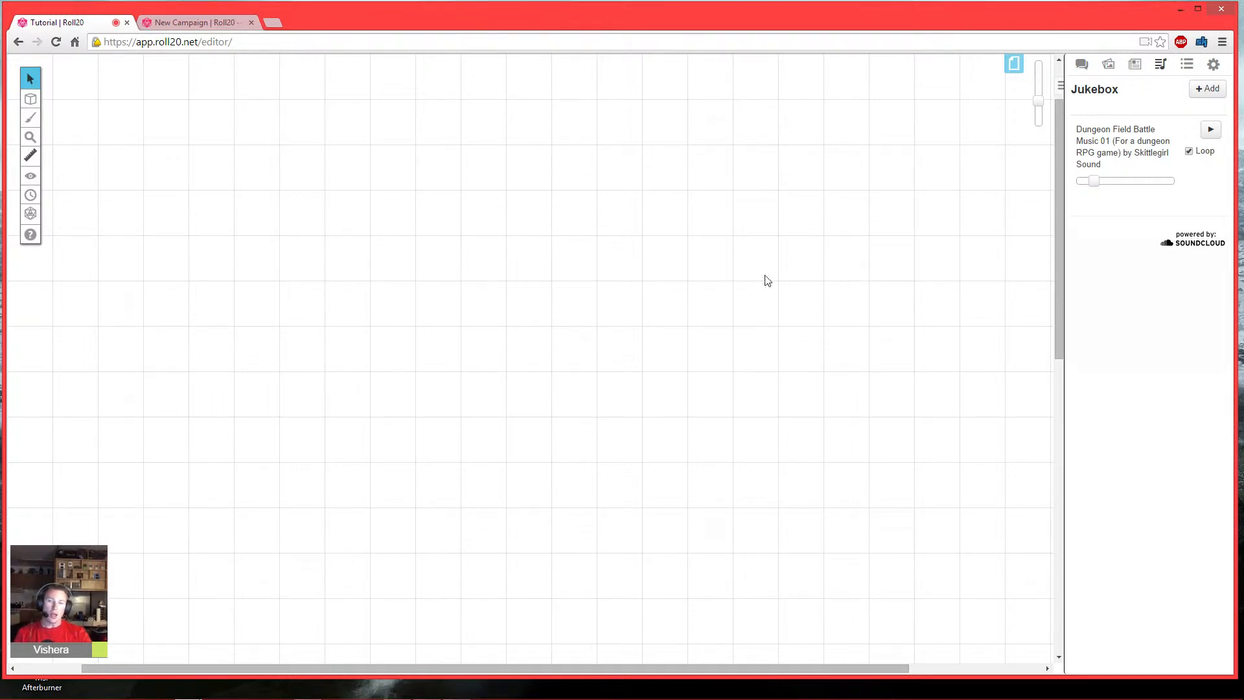
{"action": "left_click", "coordinate": [1213, 64]}
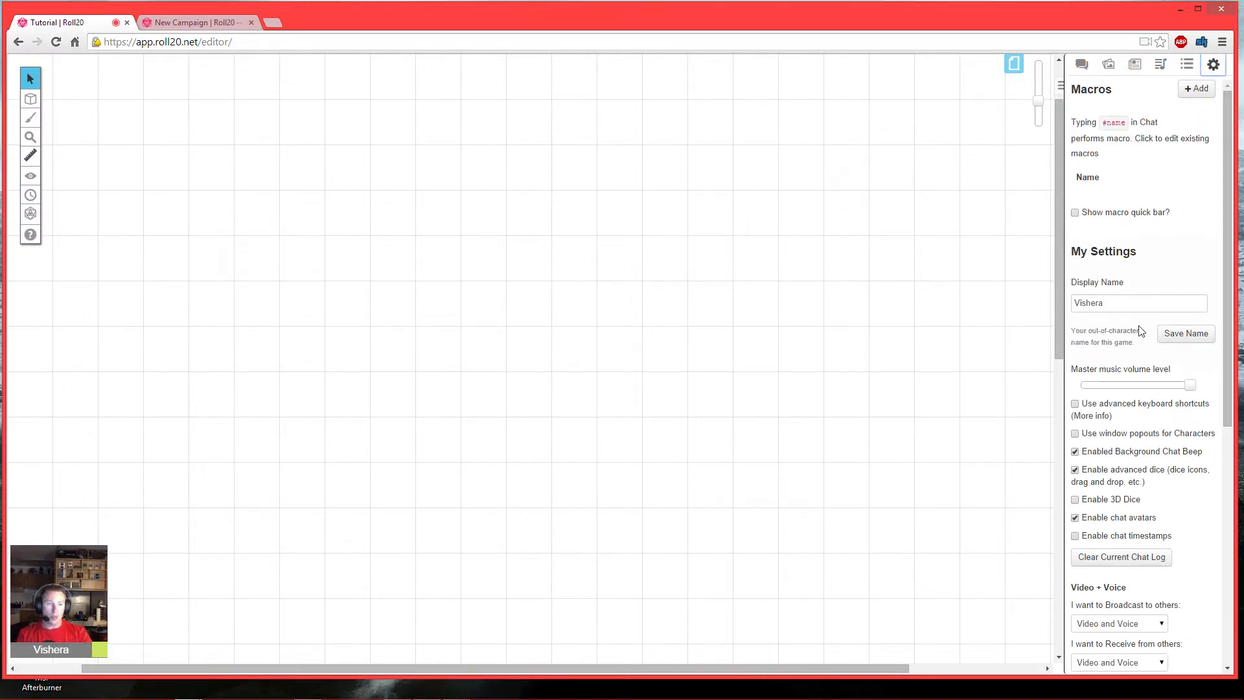
{"action": "scroll", "coordinate": [1134, 466], "scroll_direction": "down", "scroll_amount": 3}
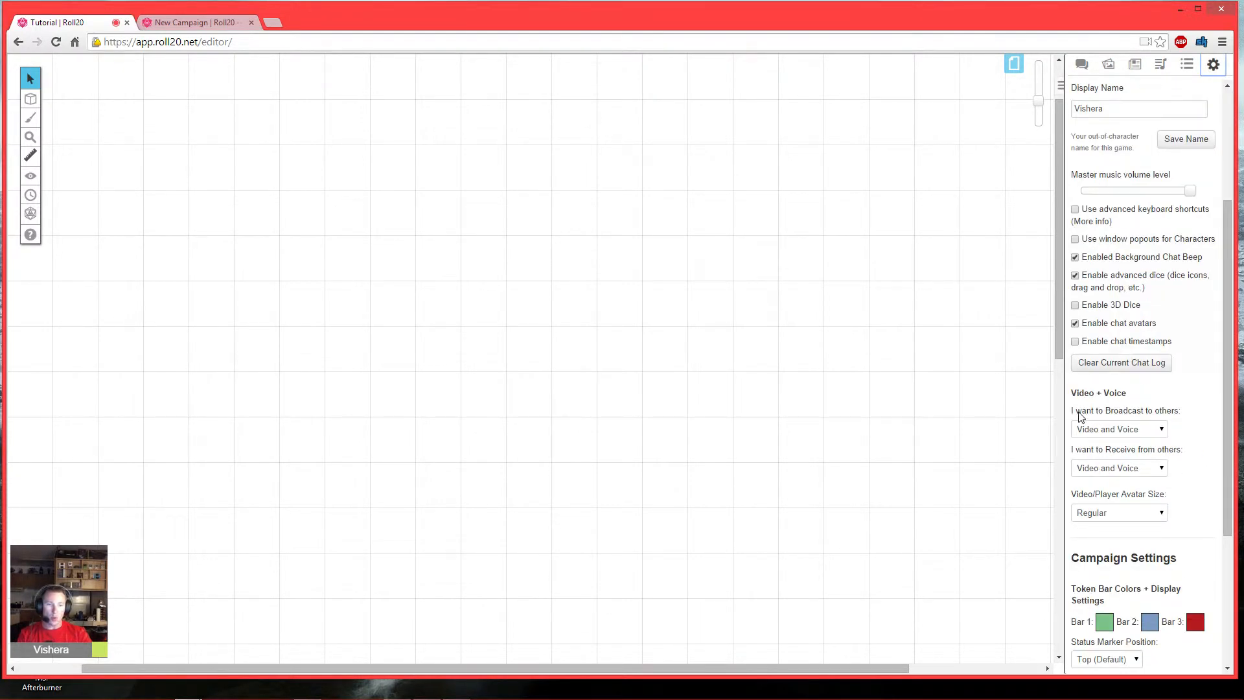
{"action": "left_click", "coordinate": [1124, 430]}
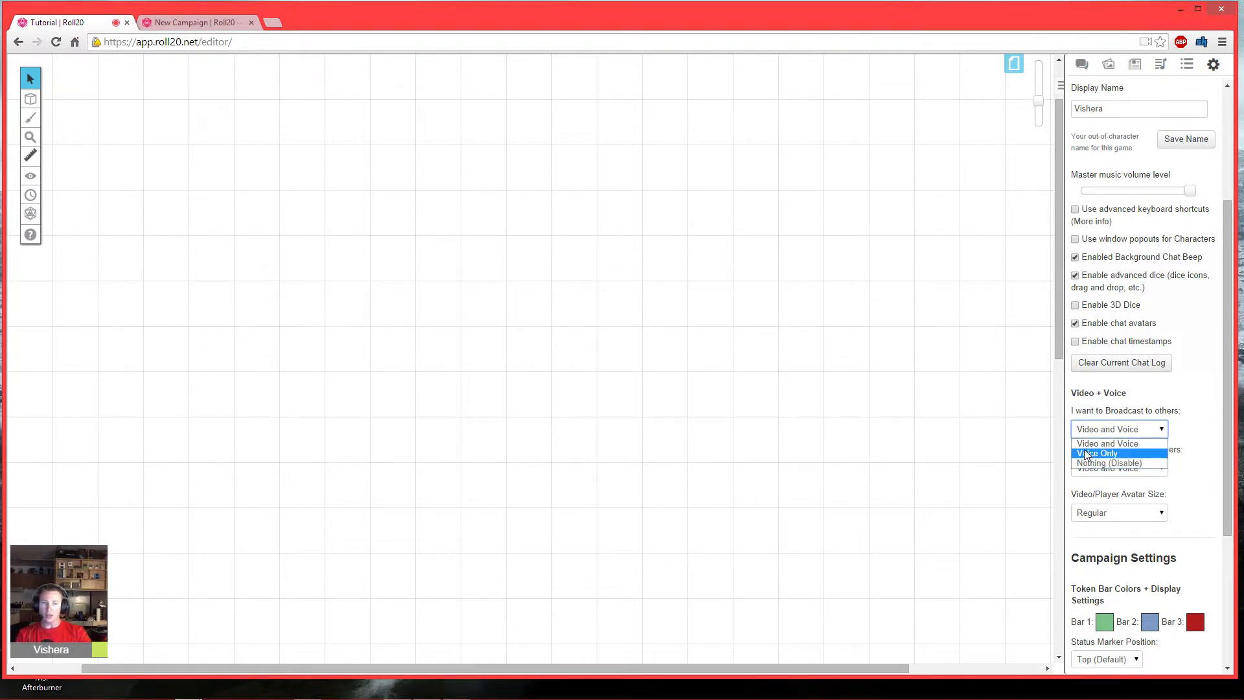
{"action": "left_click", "coordinate": [806, 385]}
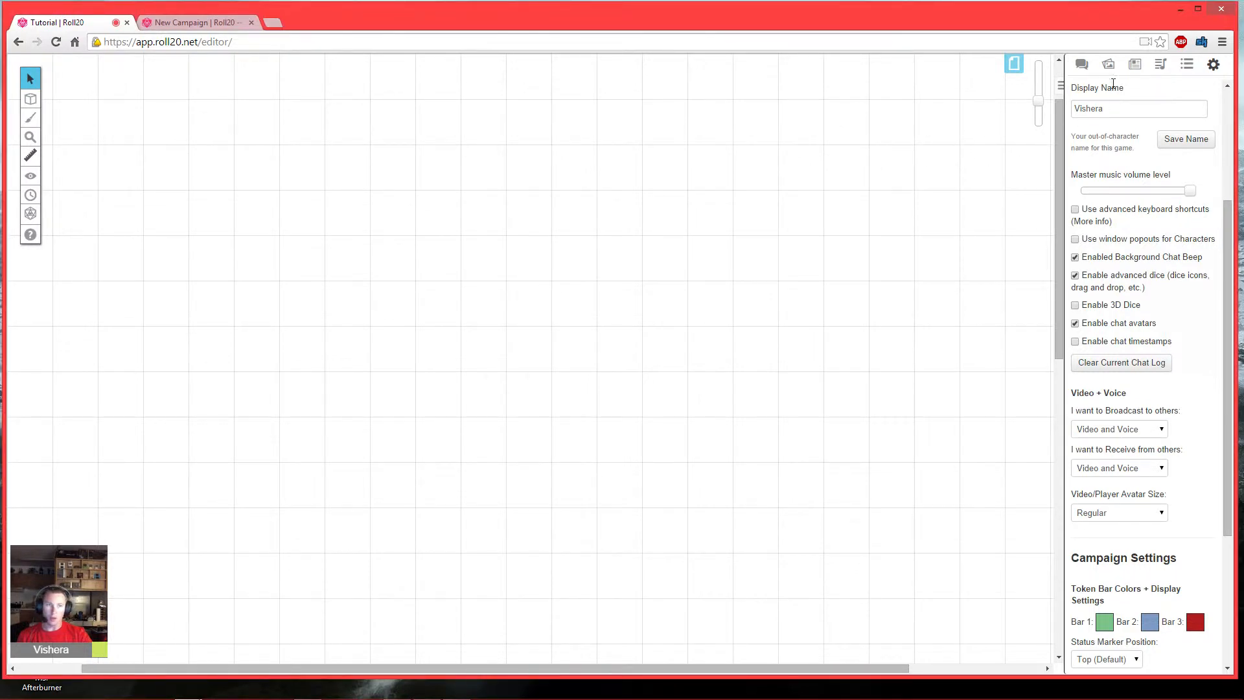
Step: Review which microphones and cameras the browser can give the Roll20 page
{"action": "left_click", "coordinate": [1145, 43]}
{"action": "left_click", "coordinate": [1006, 116]}
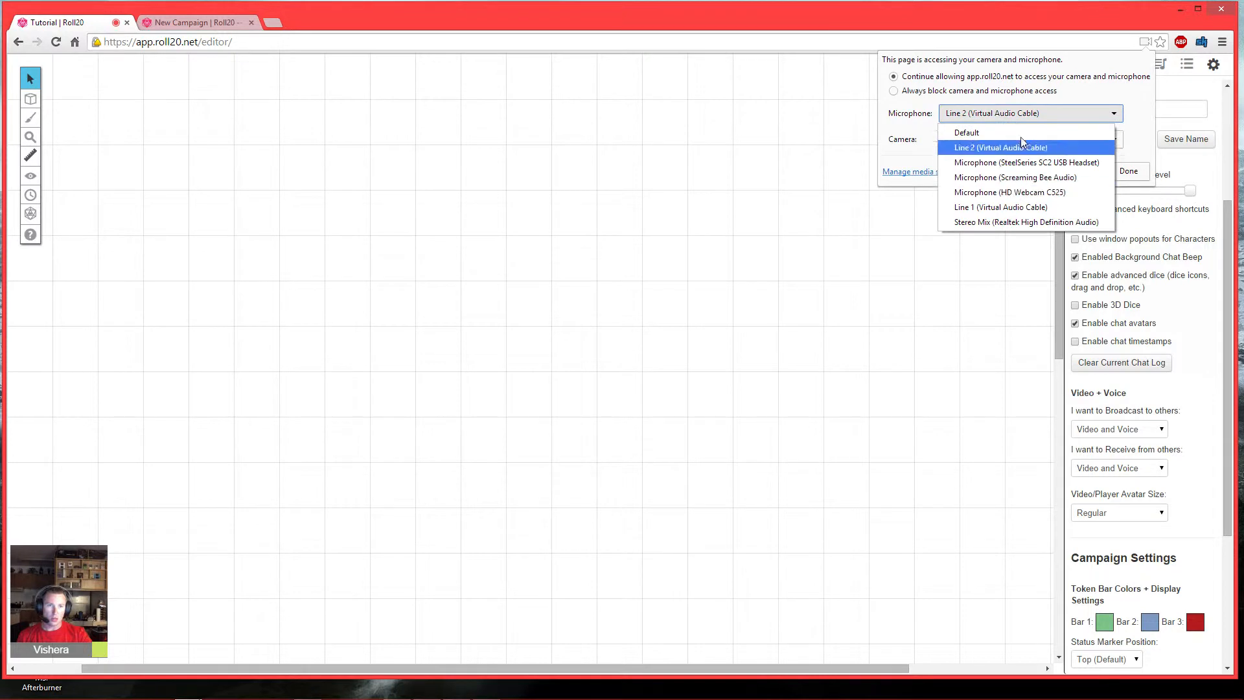
{"action": "left_click", "coordinate": [915, 133]}
{"action": "left_click", "coordinate": [984, 141]}
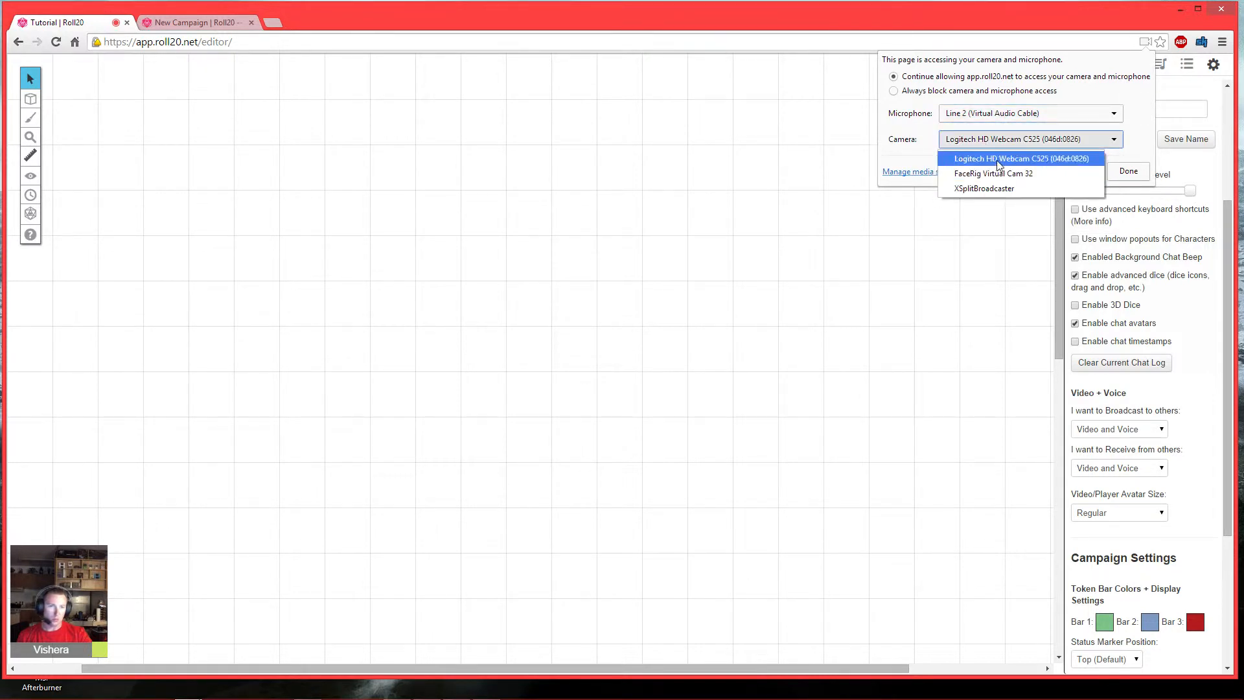
{"action": "left_click", "coordinate": [1130, 101]}
{"action": "left_click", "coordinate": [728, 249]}
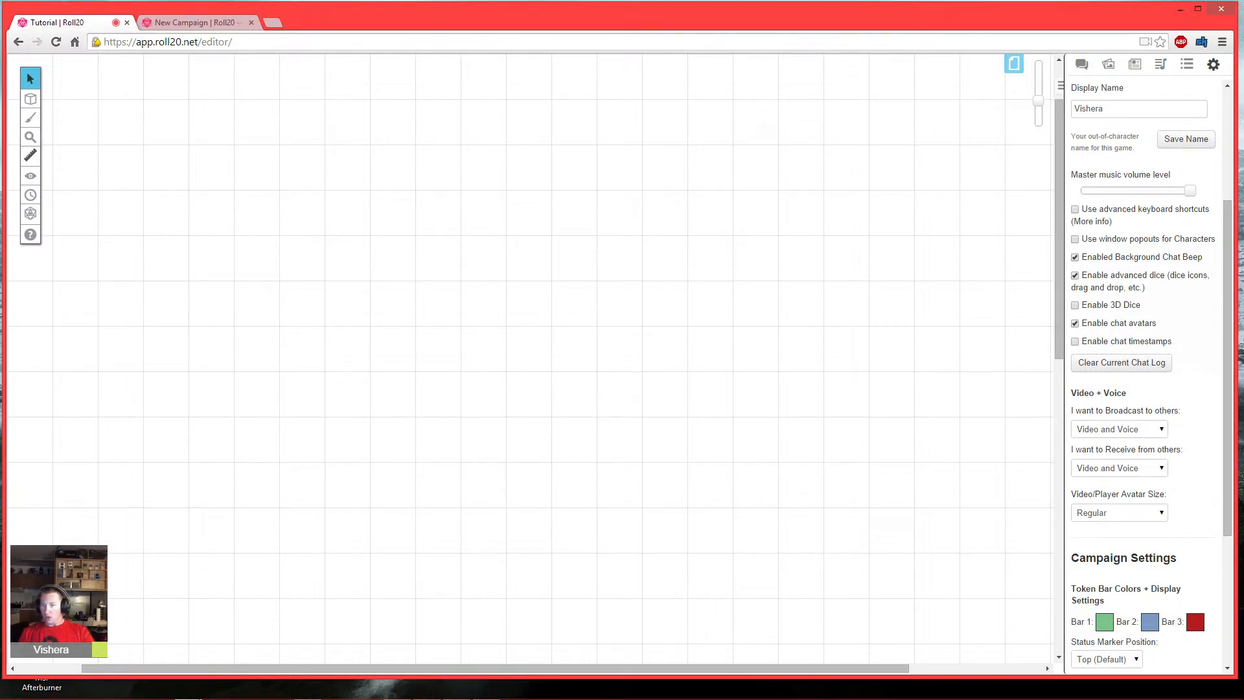
Step: Switch to OBS and add a new Window Capture source named Tut_DM_Cam to the Tutorial scene
{"action": "key", "text": "alt+Tab"}
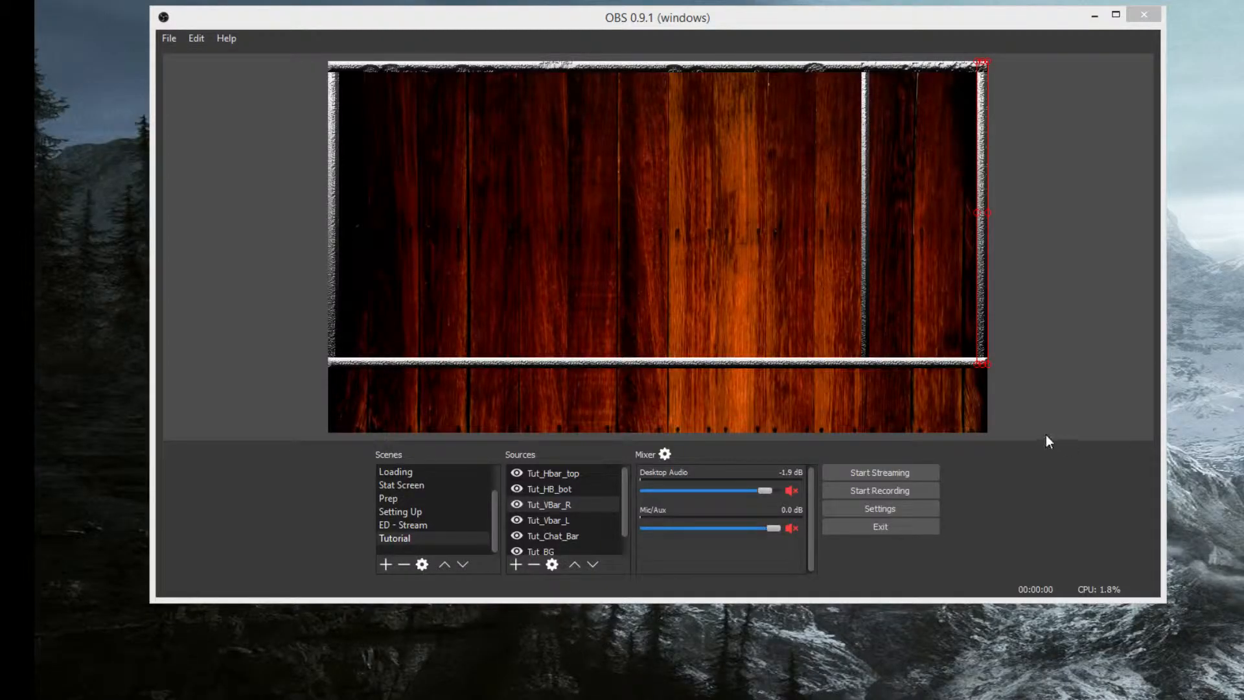
{"action": "left_click", "coordinate": [1062, 460]}
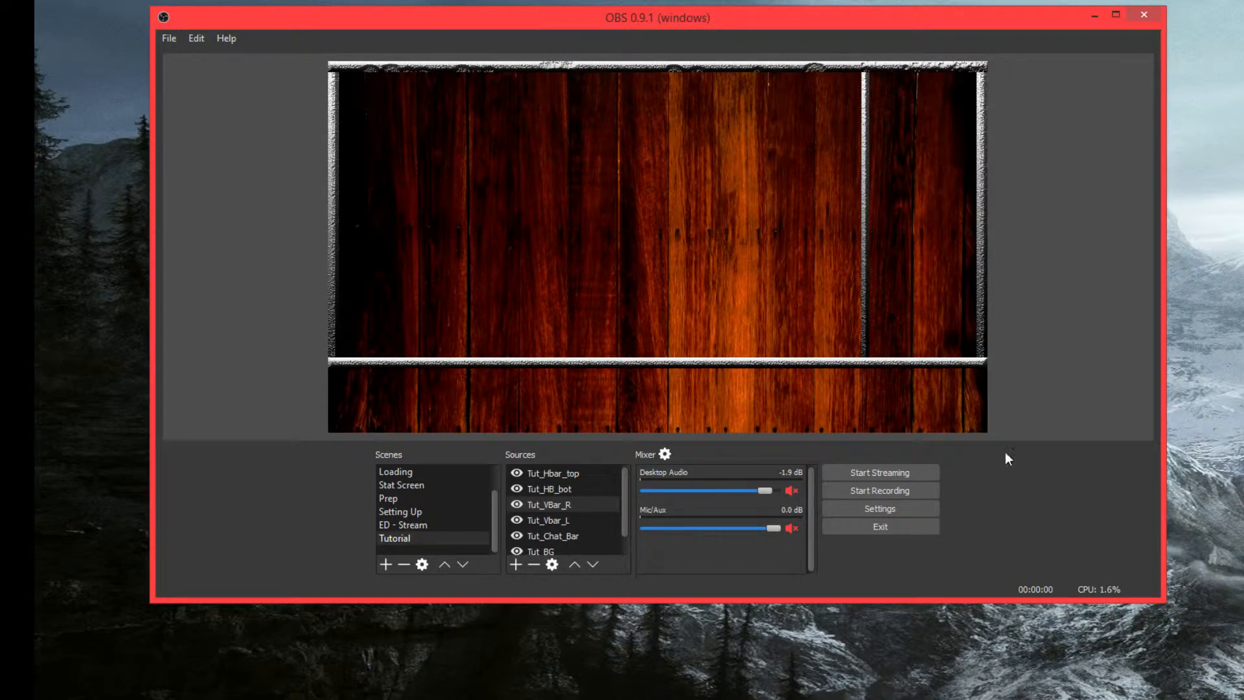
{"action": "left_click", "coordinate": [516, 564]}
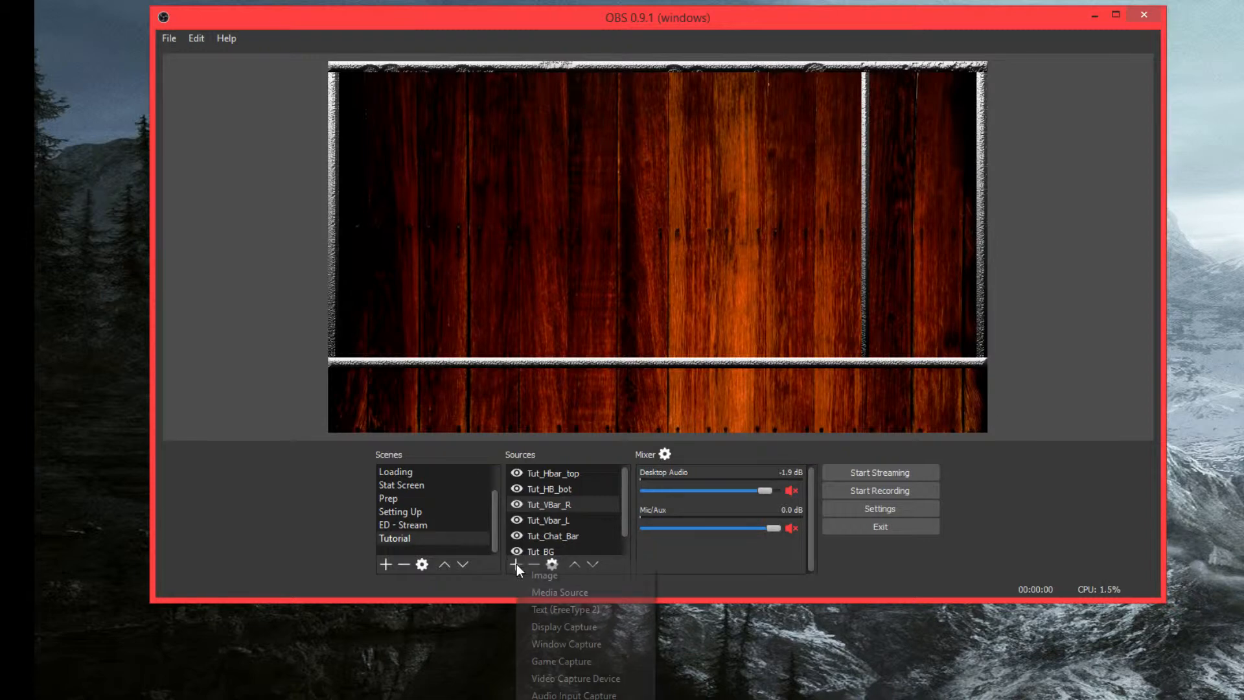
{"action": "left_click", "coordinate": [580, 647]}
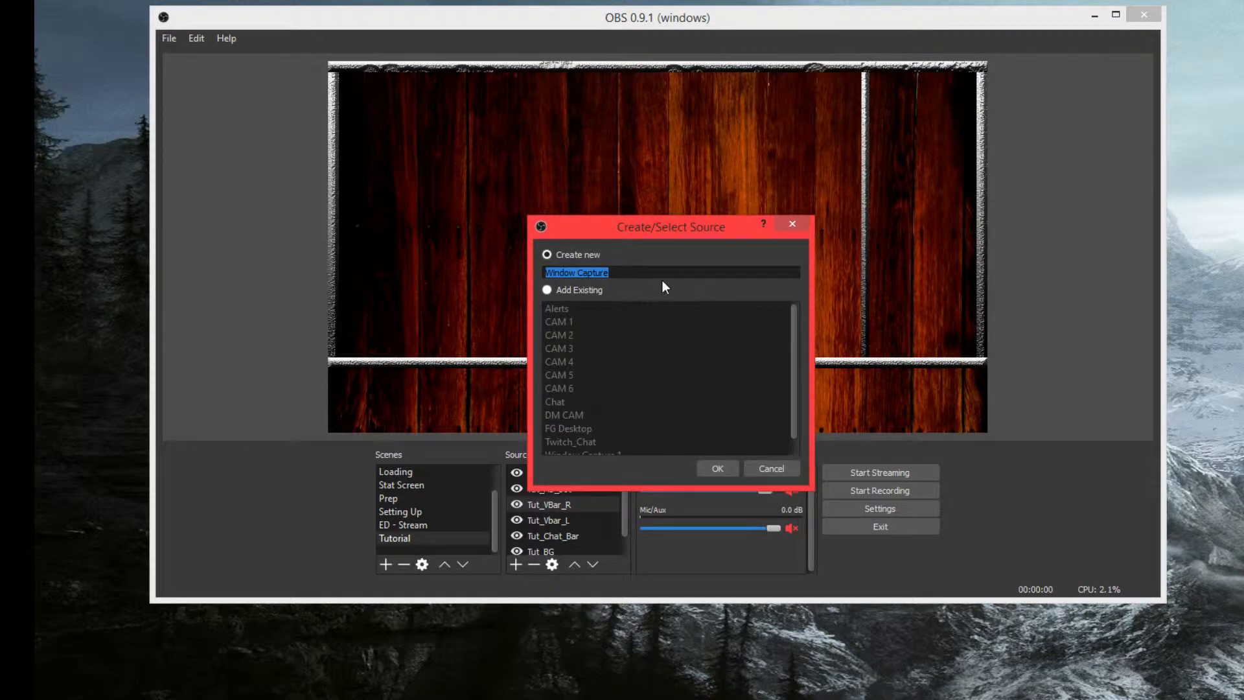
{"action": "type", "text": "Tut_DM_Cam"}
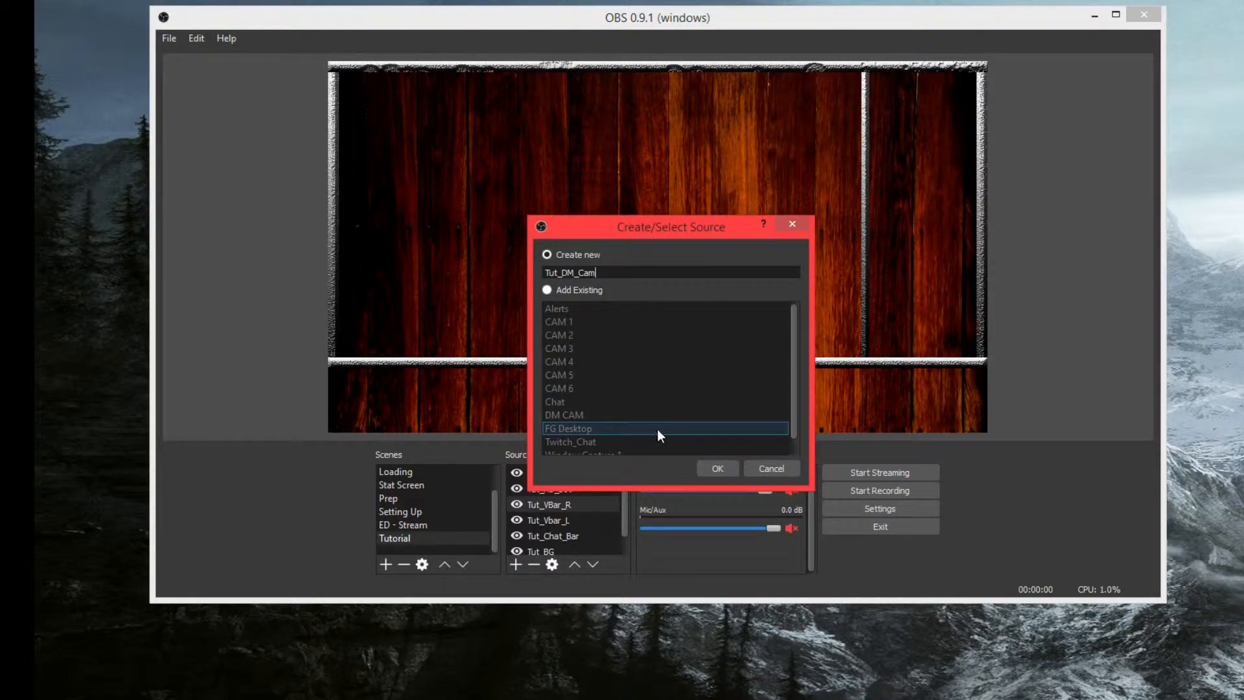
{"action": "left_click", "coordinate": [717, 468]}
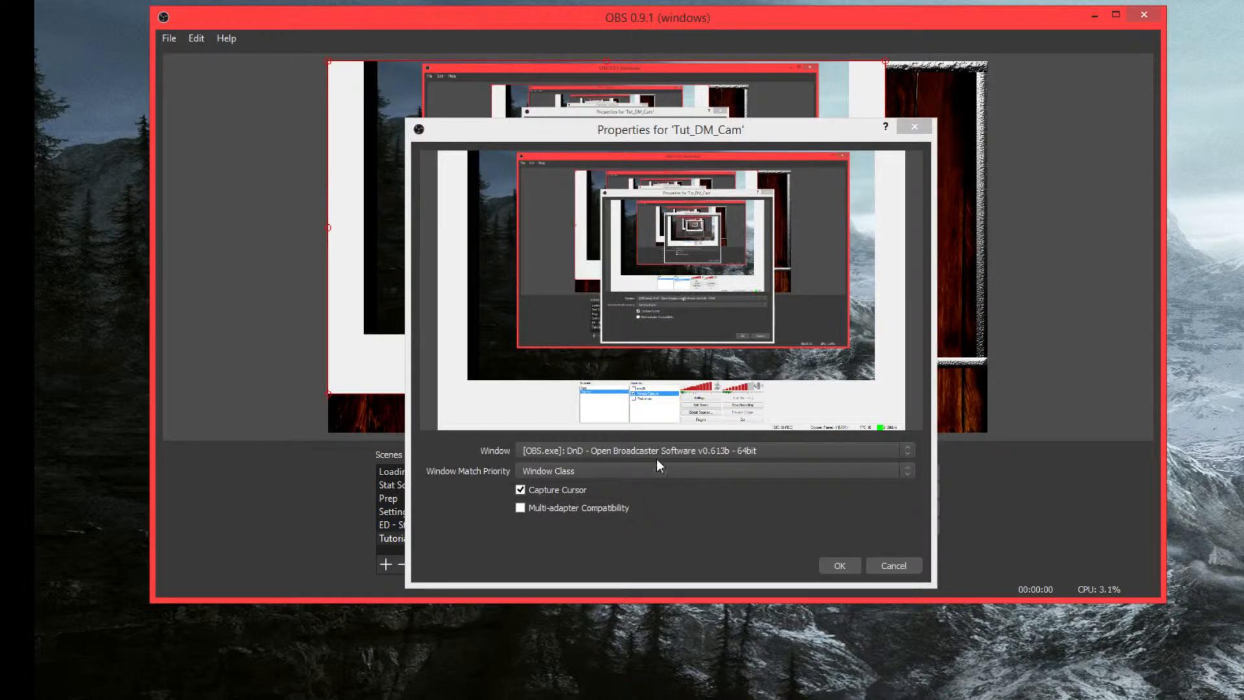
Step: Set Tut_DM_Cam to capture the "Tutorial | Roll20 - Google Chrome" window and accept its properties
{"action": "left_click", "coordinate": [613, 452]}
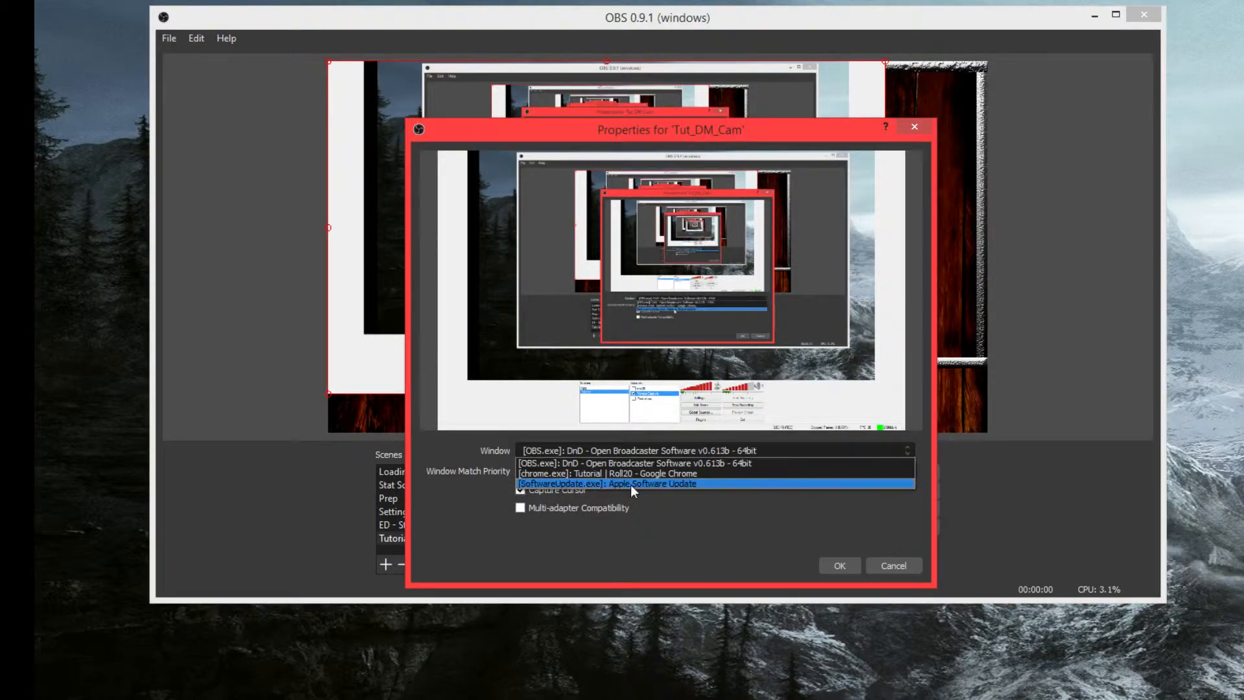
{"action": "left_click", "coordinate": [592, 463]}
{"action": "left_click", "coordinate": [635, 453]}
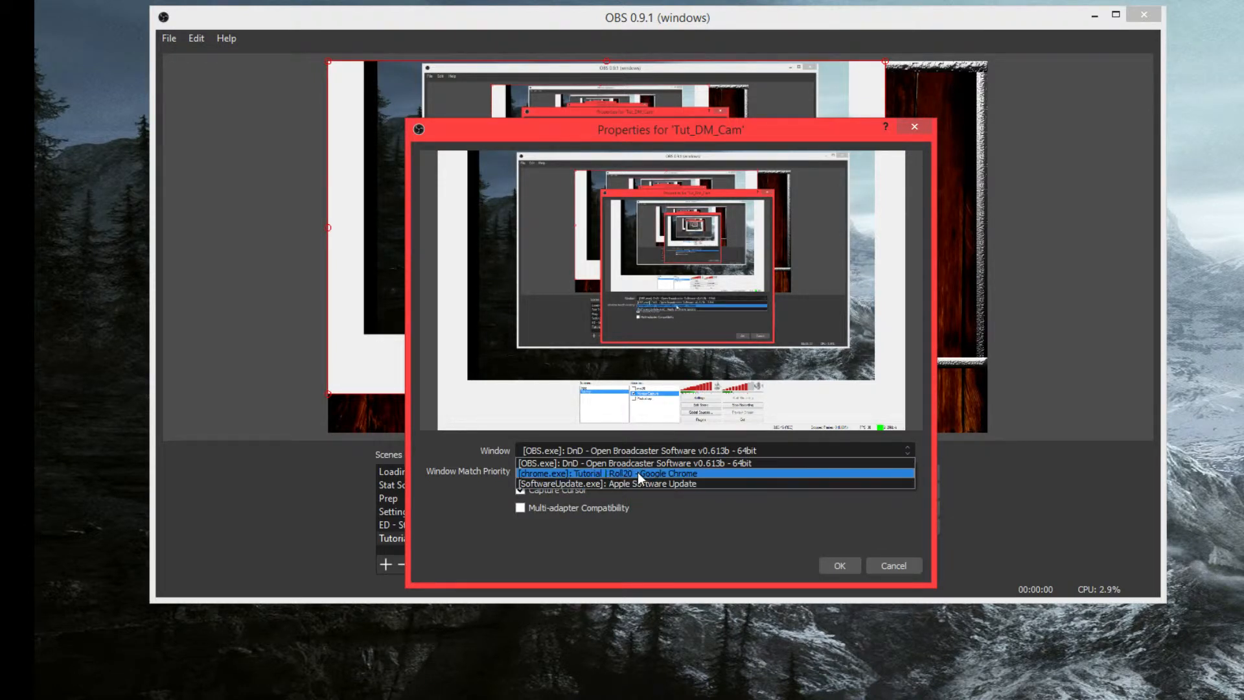
{"action": "left_click", "coordinate": [639, 474]}
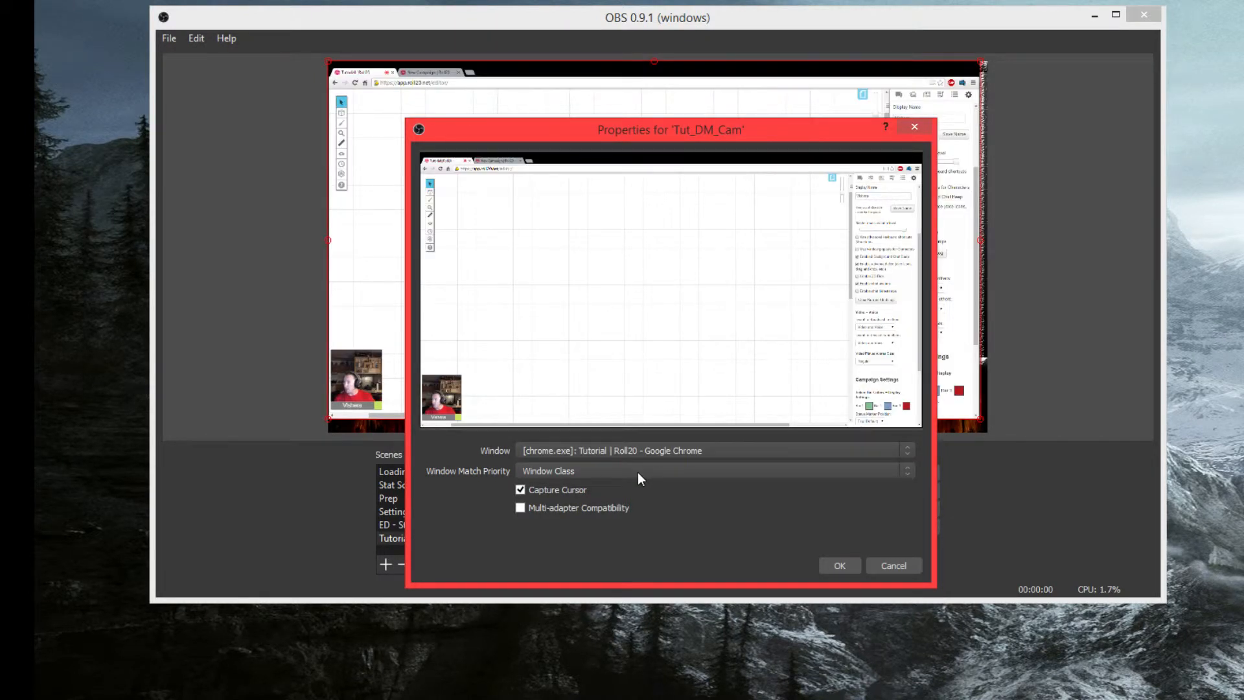
{"action": "left_click", "coordinate": [843, 564]}
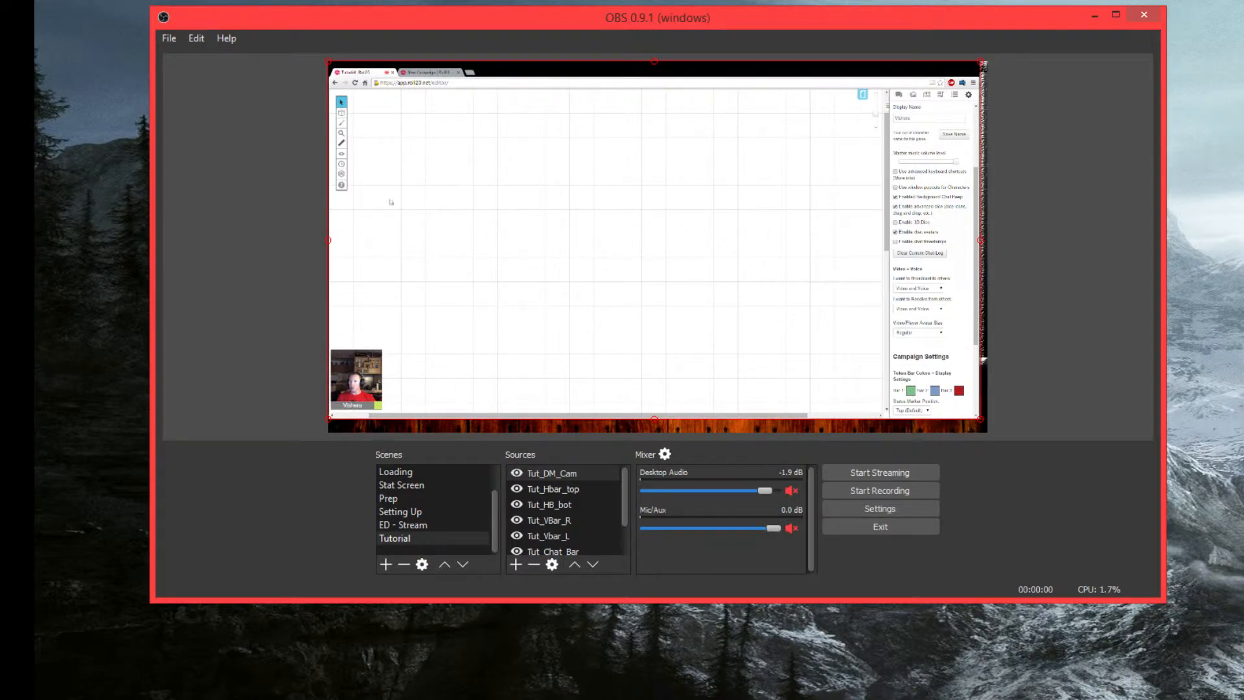
{"action": "left_click", "coordinate": [258, 343]}
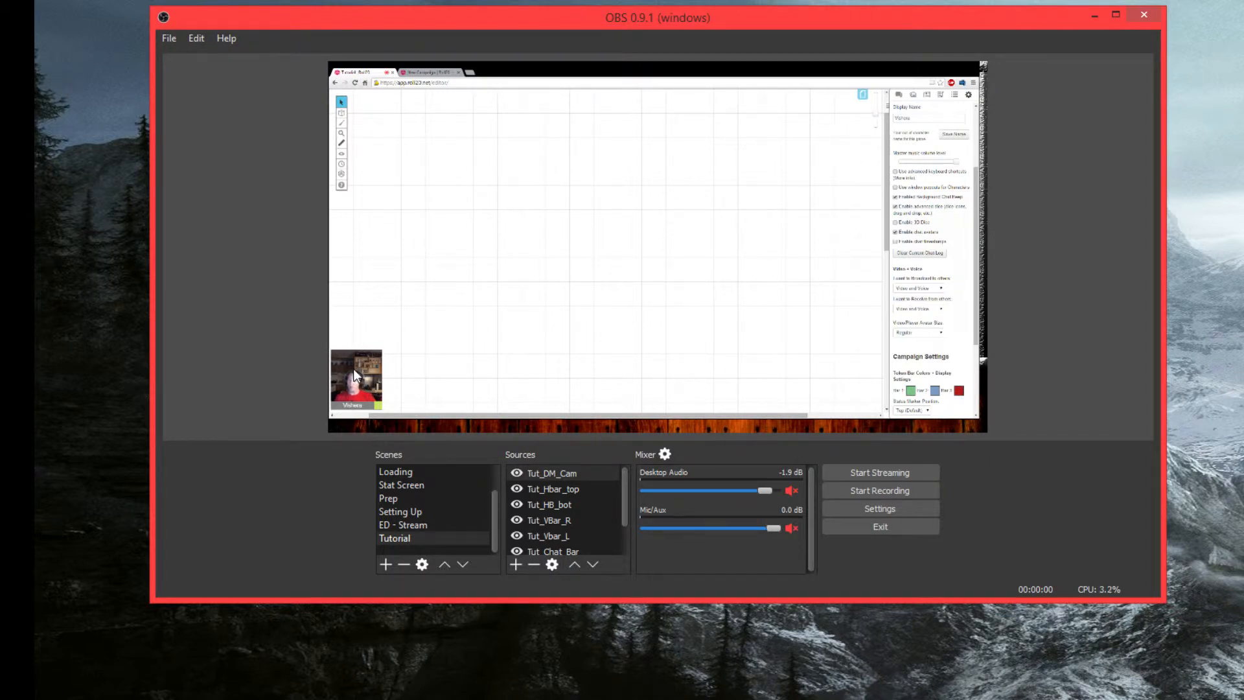
Step: Add a Crop effect filter with the default name to the Tut_DM_Cam source
{"action": "right_click", "coordinate": [547, 473]}
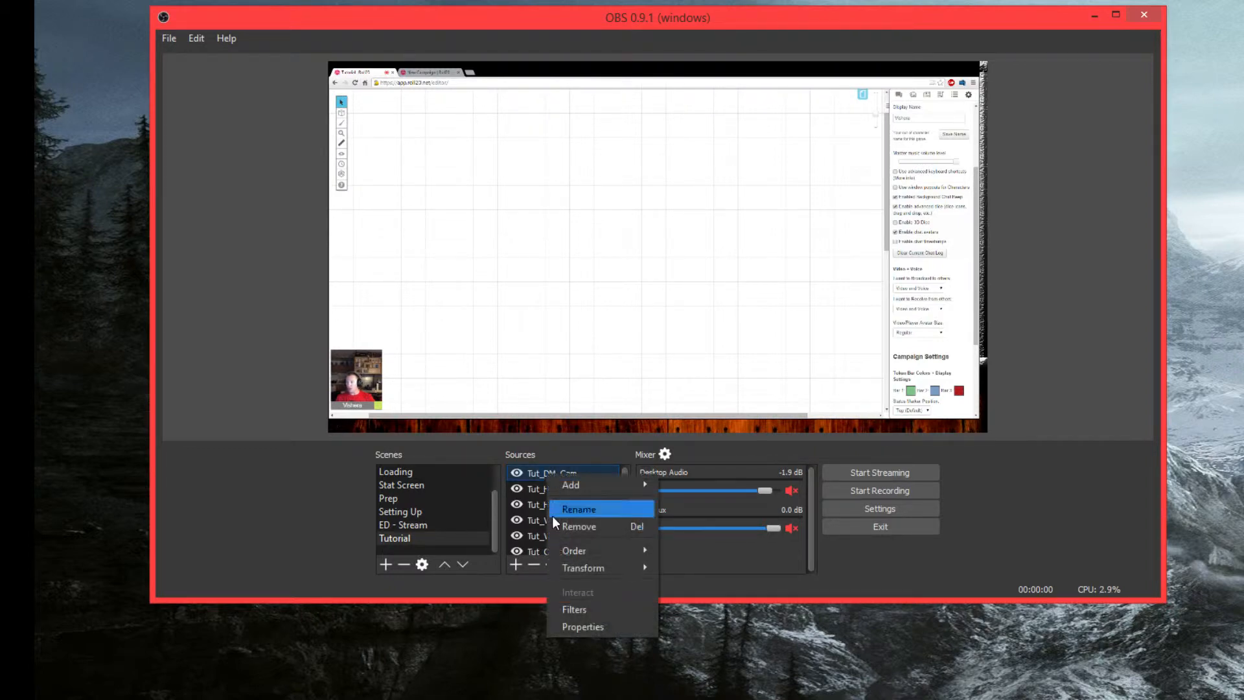
{"action": "left_click", "coordinate": [576, 612]}
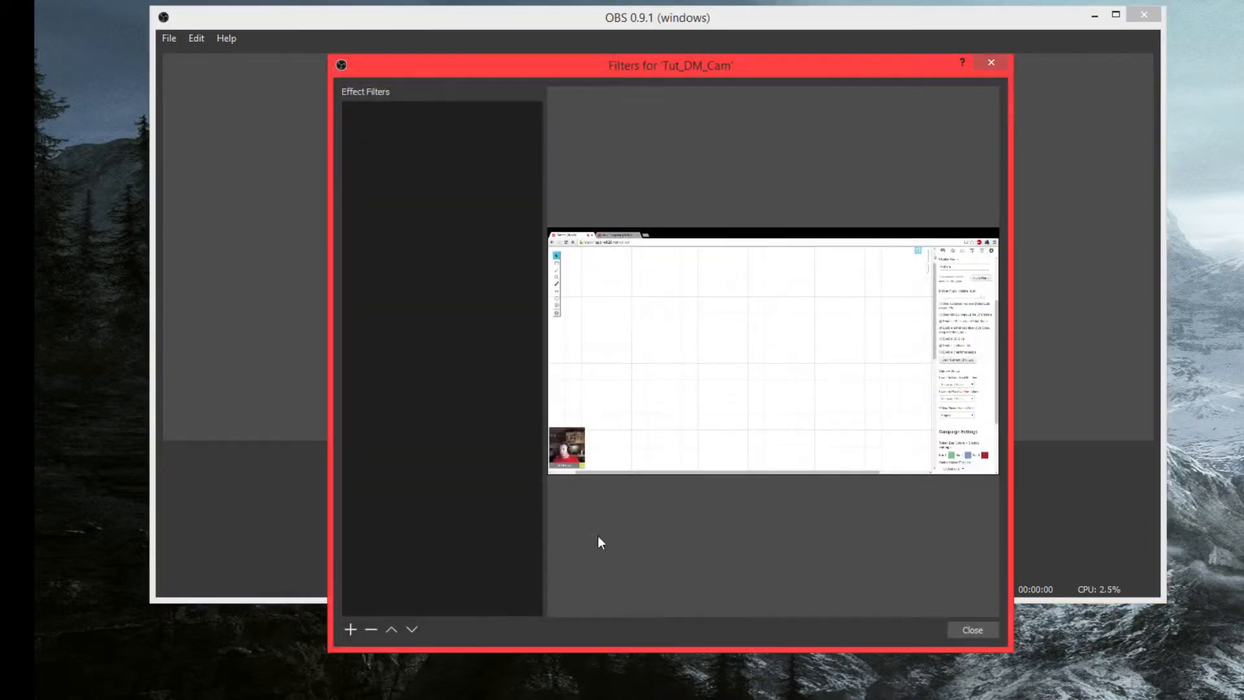
{"action": "left_click", "coordinate": [351, 630]}
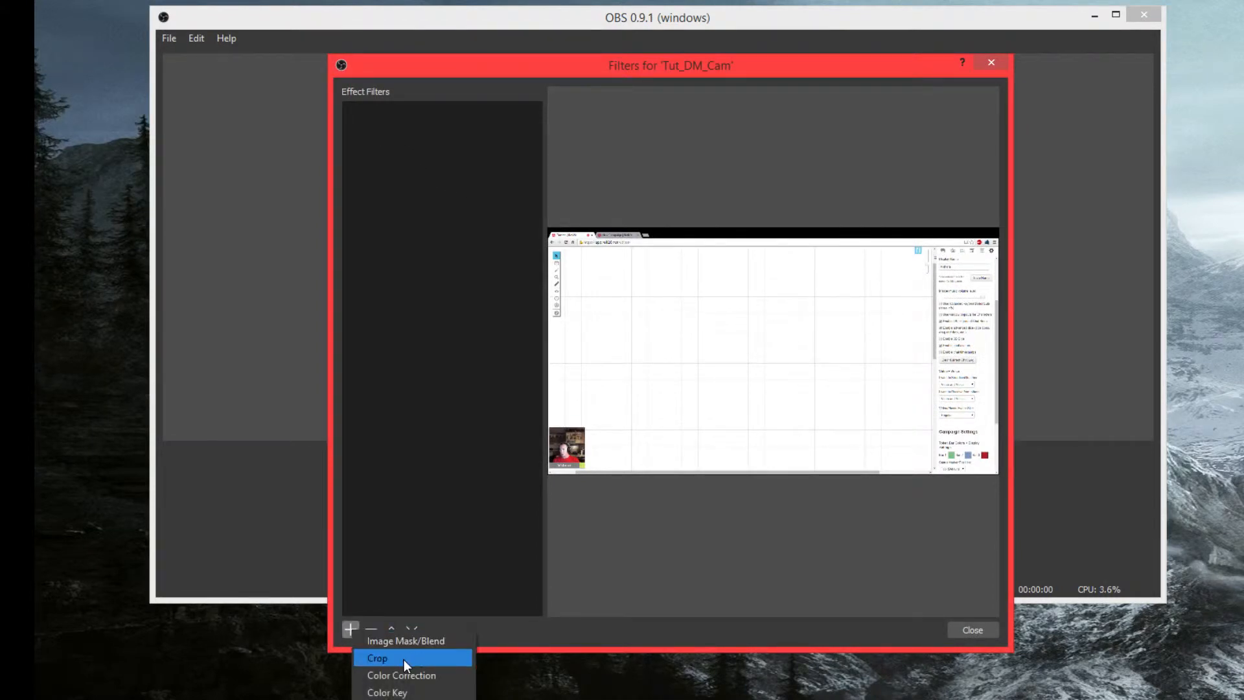
{"action": "left_click", "coordinate": [403, 658]}
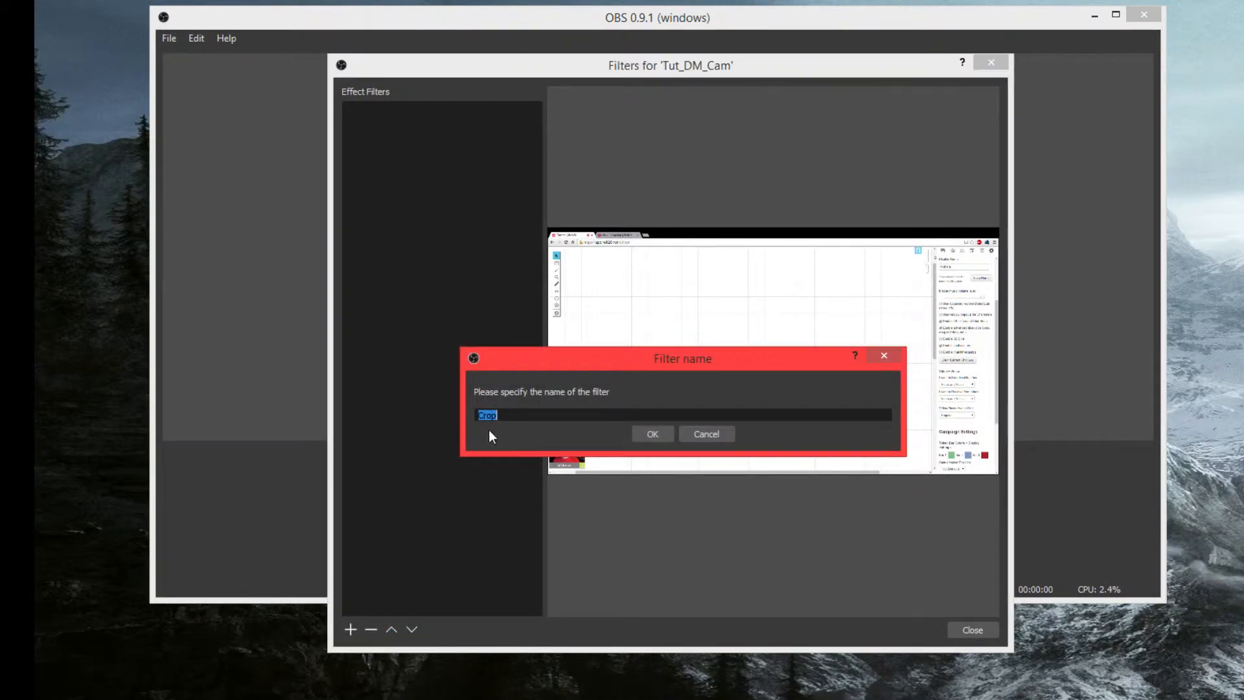
{"action": "left_click", "coordinate": [652, 432]}
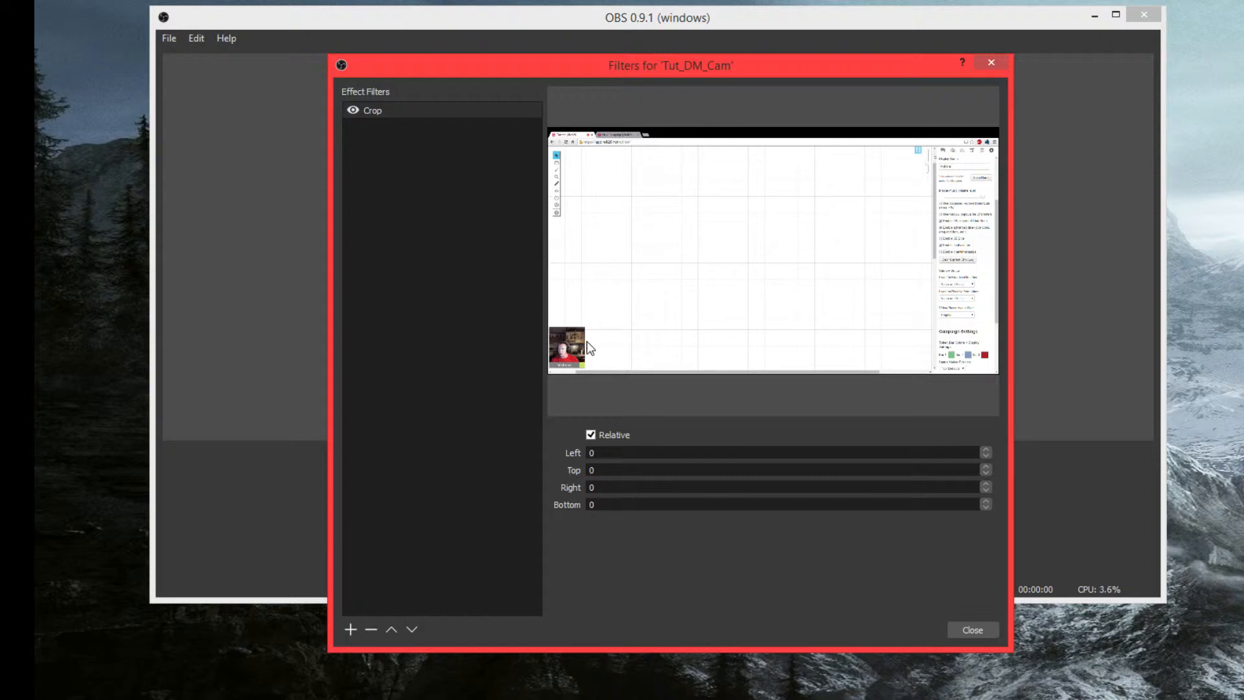
Step: Set the Crop filter's Right value to 1740 to trim Tut_DM_Cam to the webcam picture's right edge
{"action": "double_click", "coordinate": [609, 488]}
{"action": "type", "text": "16"}
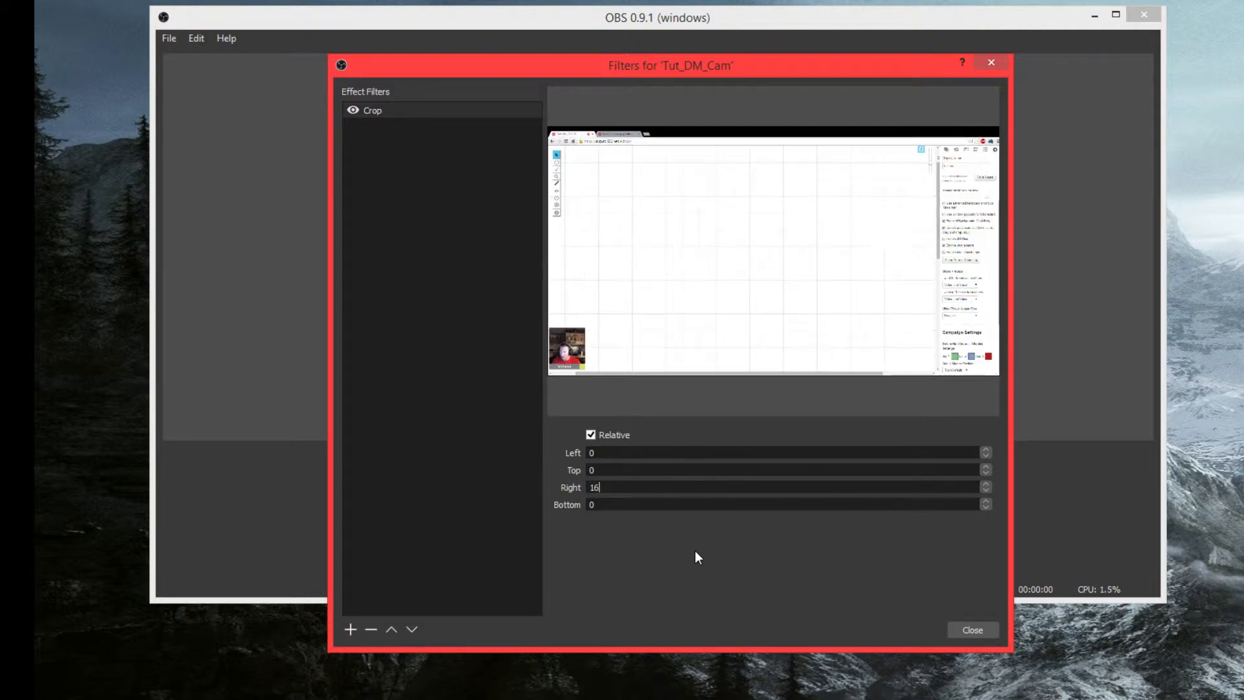
{"action": "type", "text": "99"}
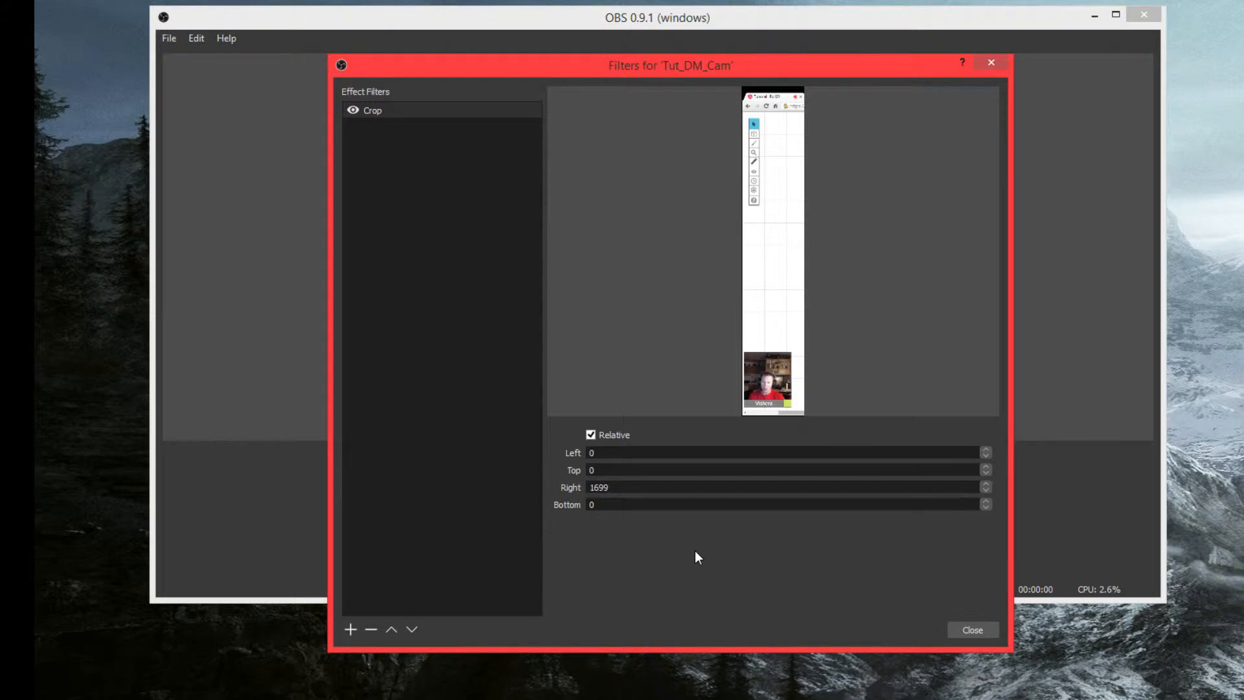
{"action": "key", "text": "Up"}
{"action": "key", "text": "Down"}
{"action": "key", "text": "Down"}
{"action": "key", "text": "Down"}
{"action": "key", "text": "Down"}
{"action": "key", "text": "Down"}
{"action": "key", "text": "Down"}
{"action": "key", "text": "Down"}
{"action": "key", "text": "Down"}
{"action": "key", "text": "Down"}
{"action": "key", "text": "Down"}
{"action": "key", "text": "Down"}
{"action": "key", "text": "Down"}
{"action": "key", "text": "Down"}
{"action": "key", "text": "Down"}
{"action": "key", "text": "Down"}
{"action": "key", "text": "Down"}
{"action": "key", "text": "Down"}
{"action": "key", "text": "Down"}
{"action": "key", "text": "Down"}
{"action": "key", "text": "Down"}
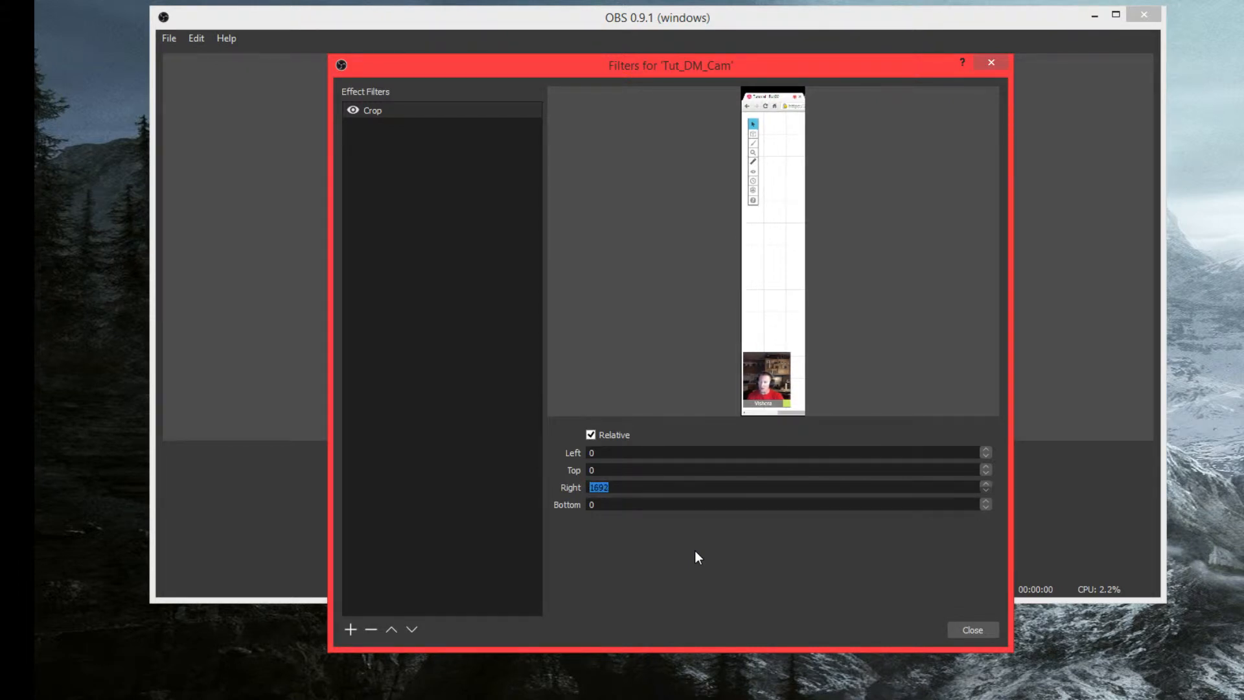
{"action": "key", "text": "Up"}
{"action": "key", "text": "Up"}
{"action": "key", "text": "Up"}
{"action": "key", "text": "Up"}
{"action": "key", "text": "Up"}
{"action": "key", "text": "Up"}
{"action": "key", "text": "Up"}
{"action": "key", "text": "Up"}
{"action": "key", "text": "Up"}
{"action": "key", "text": "Up"}
{"action": "key", "text": "Up"}
{"action": "key", "text": "Up"}
{"action": "key", "text": "Up"}
{"action": "key", "text": "Up"}
{"action": "key", "text": "Up"}
{"action": "key", "text": "Up"}
{"action": "key", "text": "Up"}
{"action": "key", "text": "Up"}
{"action": "key", "text": "Up"}
{"action": "key", "text": "Up"}
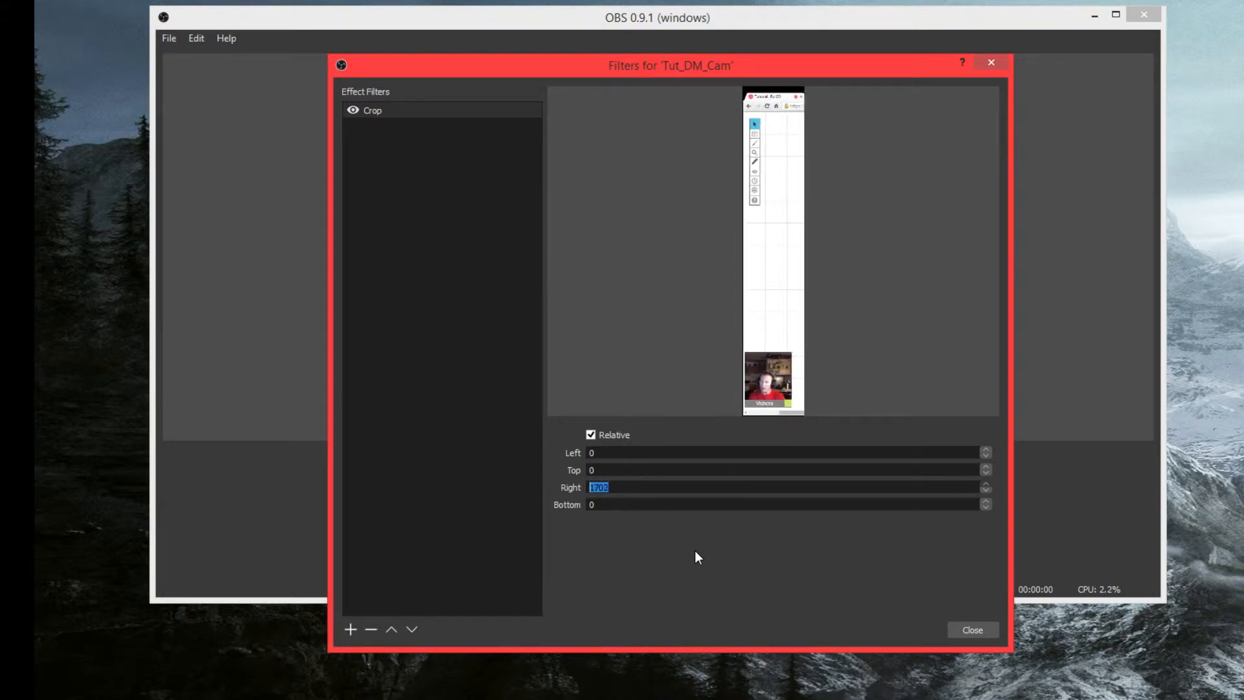
{"action": "key", "text": "Up"}
{"action": "key", "text": "Up"}
{"action": "key", "text": "Up"}
{"action": "key", "text": "Up"}
{"action": "key", "text": "Up"}
{"action": "key", "text": "Up"}
{"action": "key", "text": "Up"}
{"action": "key", "text": "Up"}
{"action": "key", "text": "Up"}
{"action": "key", "text": "Up"}
{"action": "key", "text": "Up"}
{"action": "key", "text": "Up"}
{"action": "key", "text": "Up"}
{"action": "key", "text": "Up"}
{"action": "key", "text": "Up"}
{"action": "key", "text": "Up"}
{"action": "key", "text": "Up"}
{"action": "key", "text": "Up"}
{"action": "key", "text": "Up"}
{"action": "key", "text": "Up"}
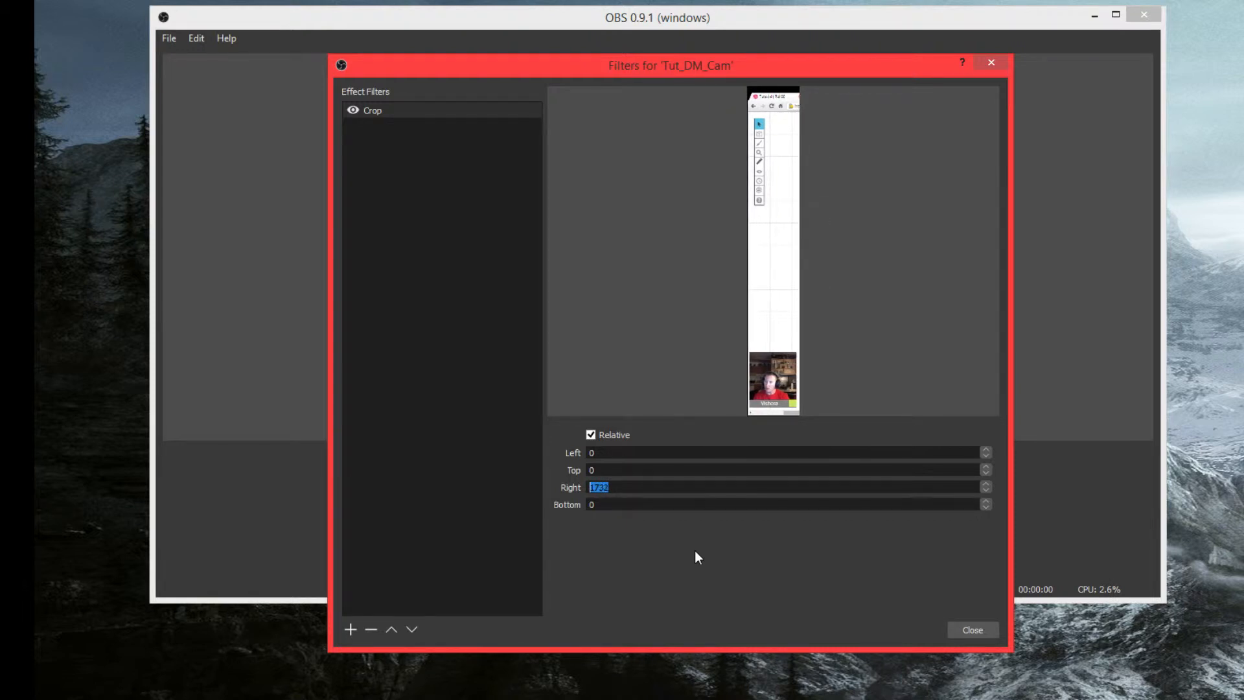
{"action": "key", "text": "Up"}
{"action": "key", "text": "Up"}
{"action": "key", "text": "Up"}
{"action": "key", "text": "Up"}
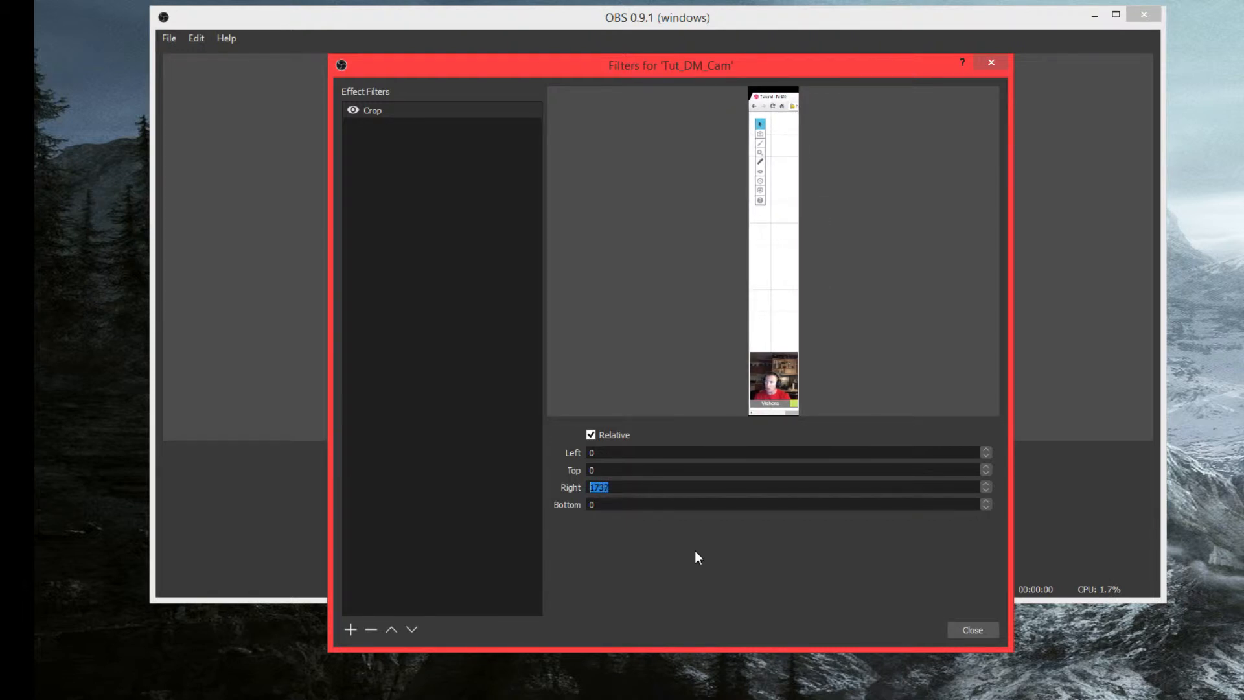
{"action": "key", "text": "Up"}
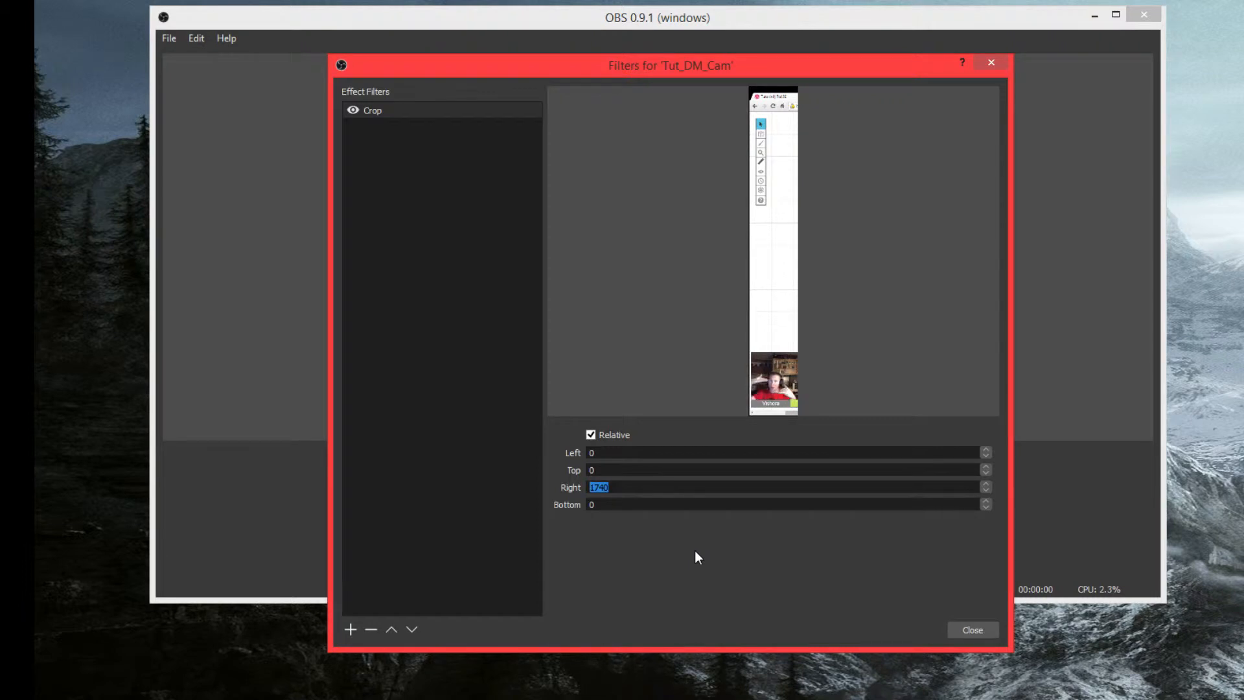
Step: Set the Crop filter's Left value to 9, Top to 840 and Bottom to 55 for Tut_DM_Cam
{"action": "left_click", "coordinate": [621, 455]}
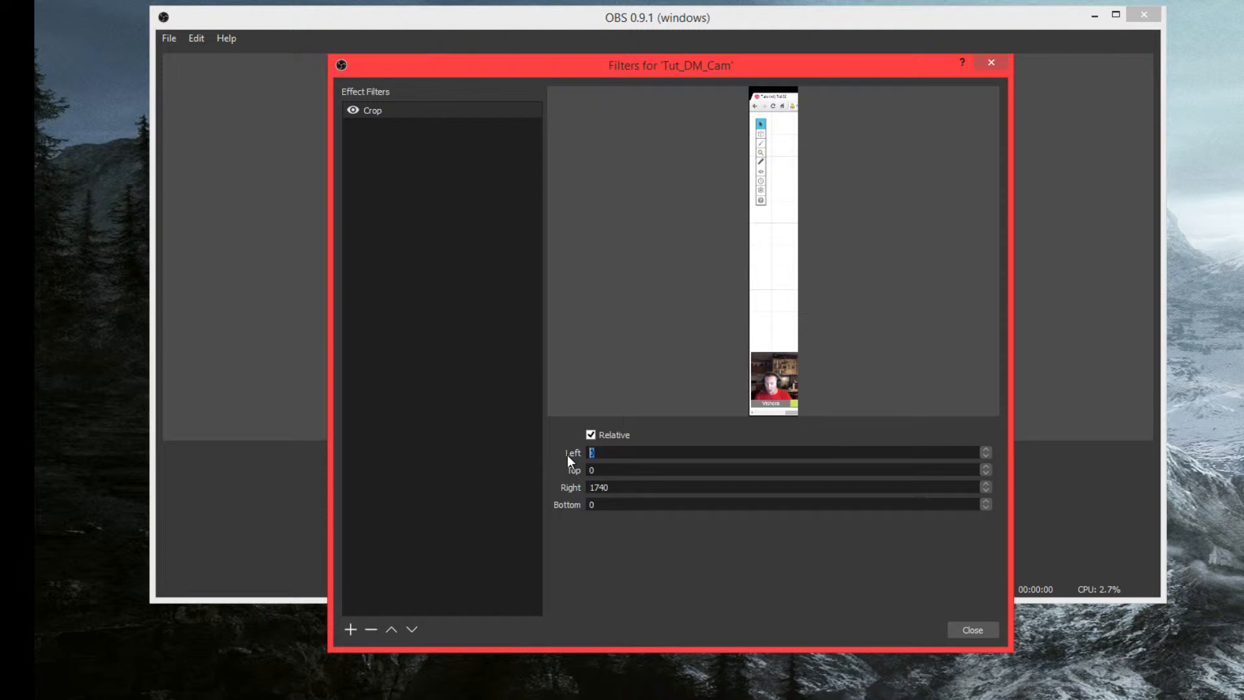
{"action": "type", "text": "9"}
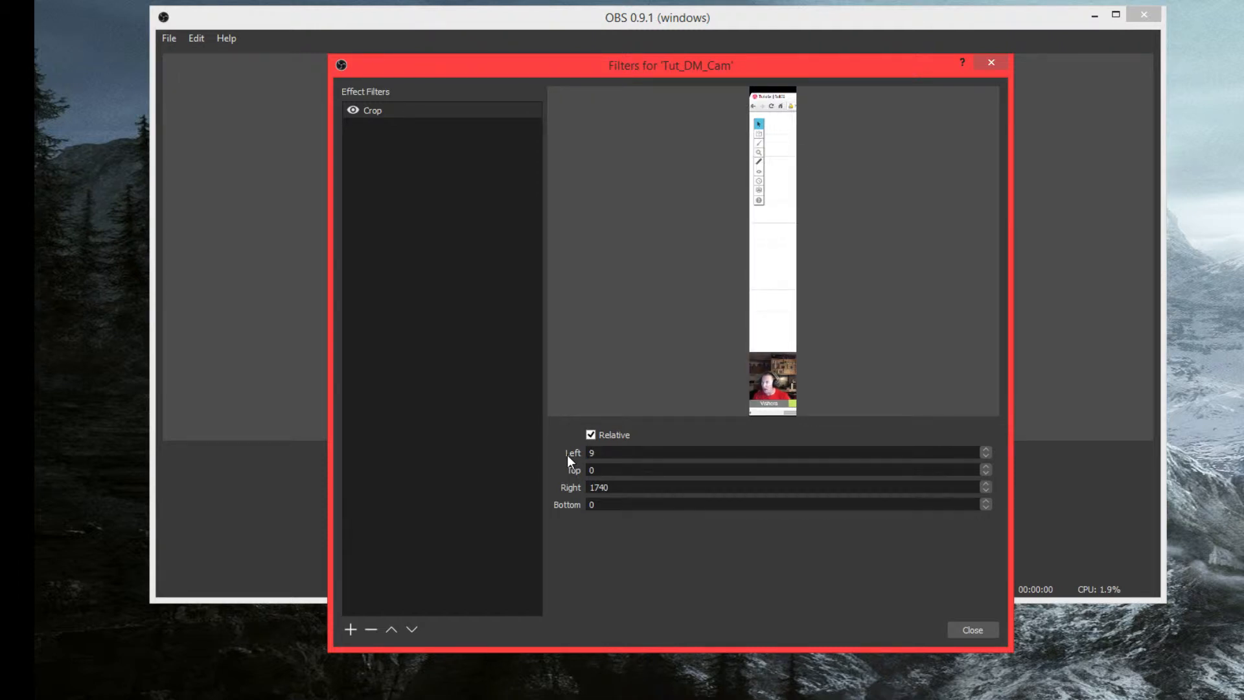
{"action": "key", "text": "Tab"}
{"action": "type", "text": "840"}
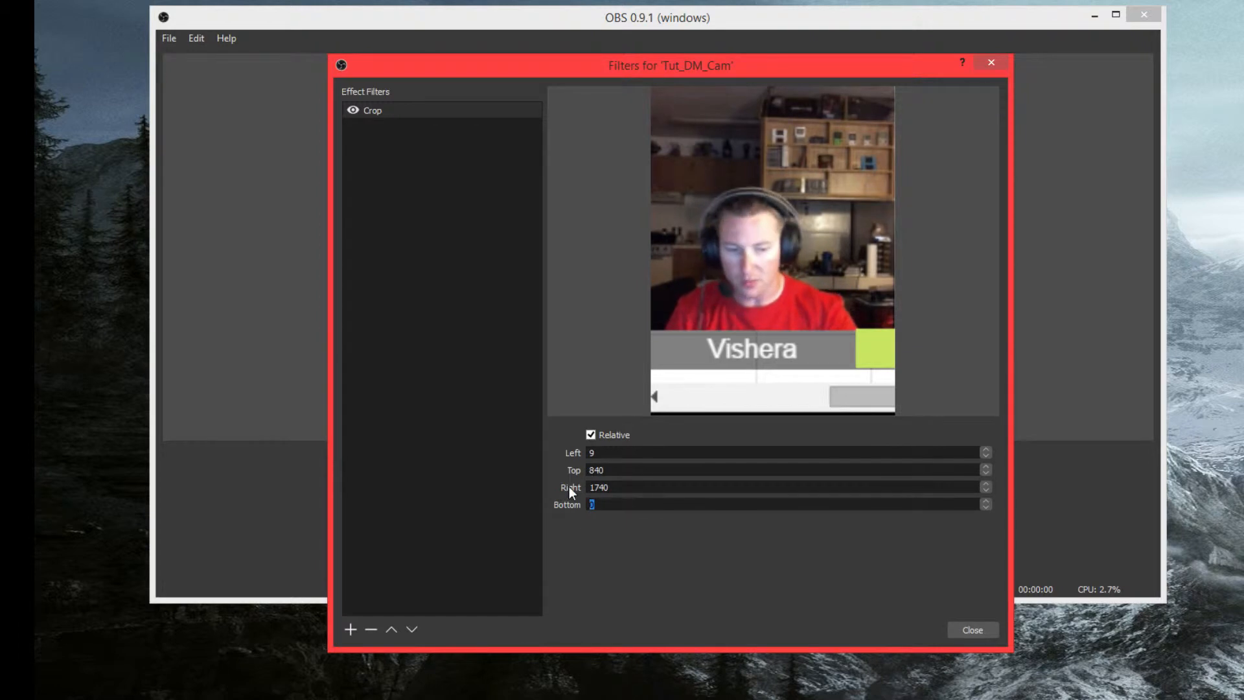
{"action": "type", "text": "55"}
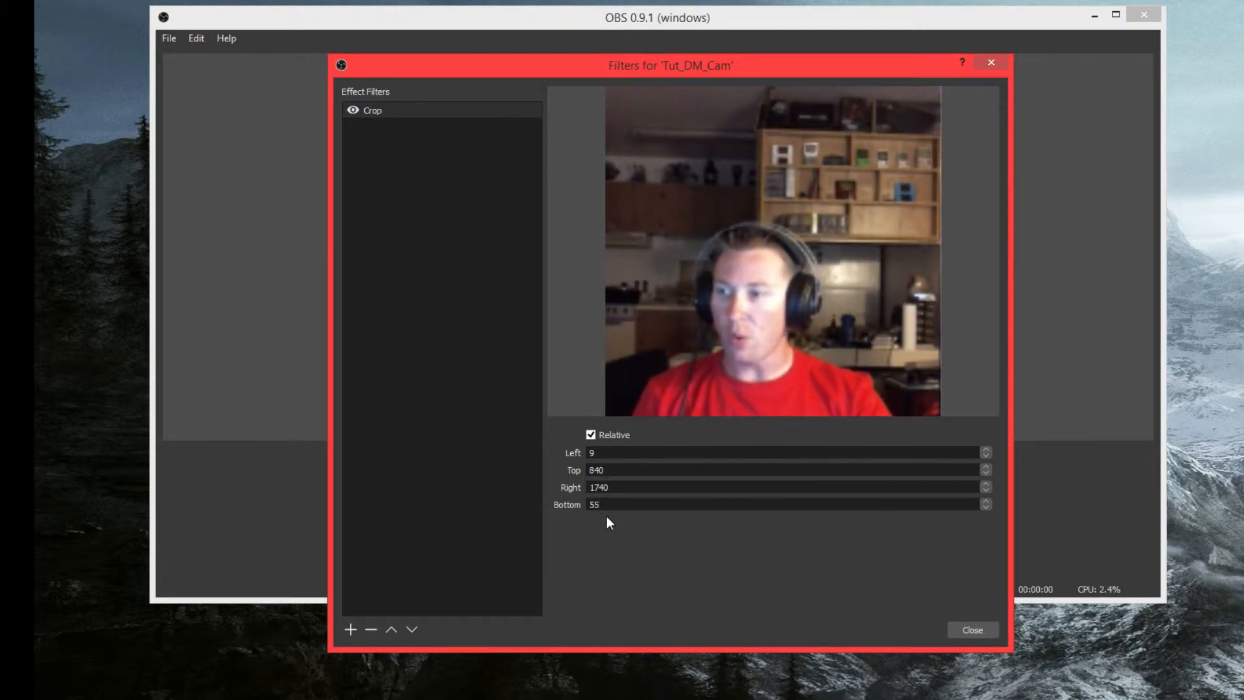
Step: Reset the Crop filter's Bottom value to 0 and raise it in single increments to trim the area below the name label
{"action": "left_click", "coordinate": [608, 508]}
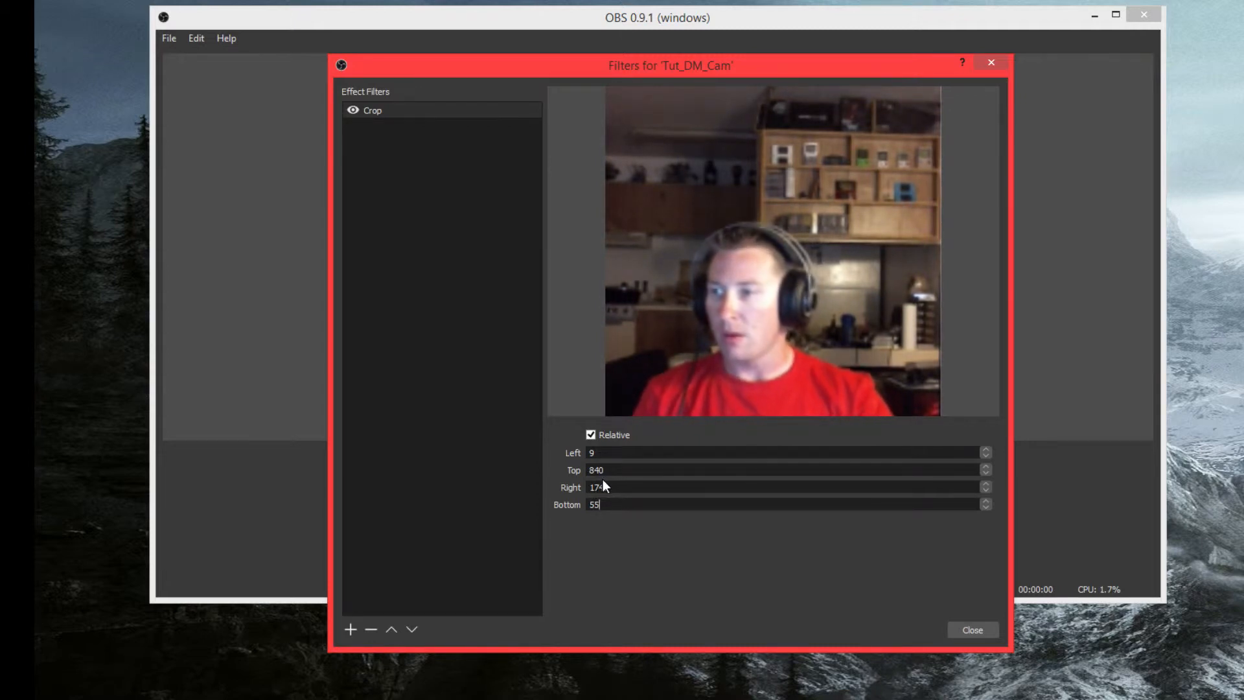
{"action": "key", "text": "BackSpace"}
{"action": "key", "text": "BackSpace"}
{"action": "type", "text": "0"}
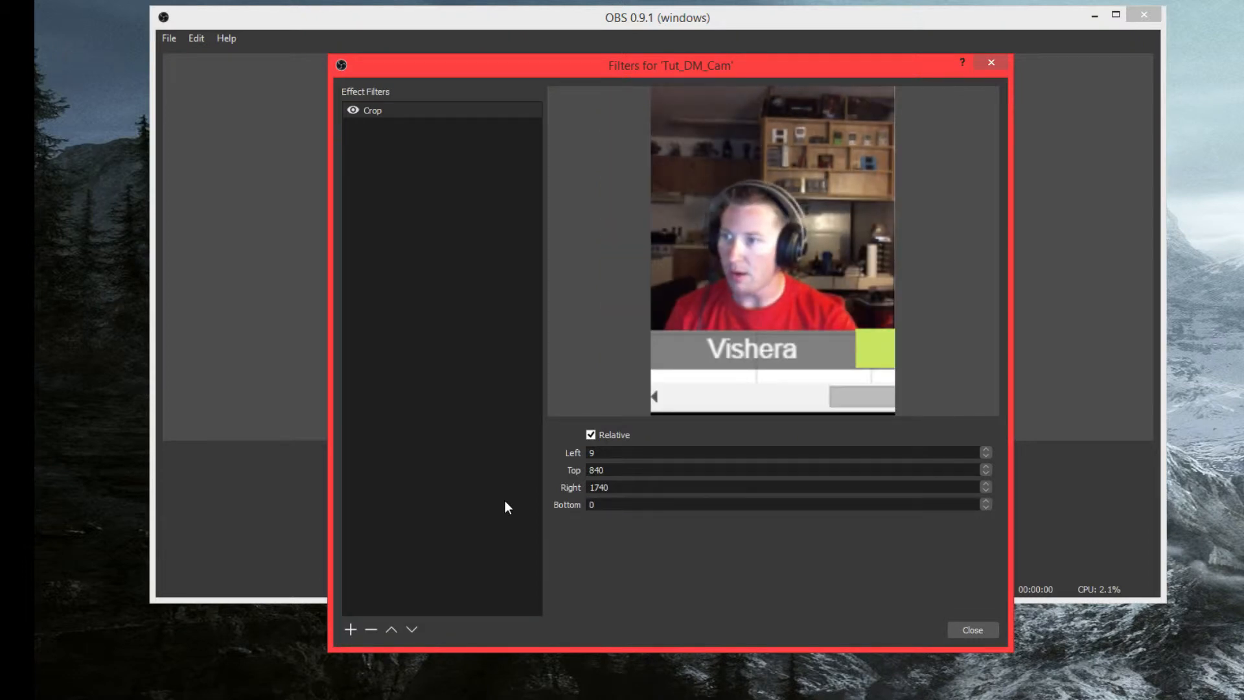
{"action": "key", "text": "Up"}
{"action": "key", "text": "Up"}
{"action": "key", "text": "Up"}
{"action": "key", "text": "Up"}
{"action": "key", "text": "Up"}
{"action": "key", "text": "Up"}
{"action": "key", "text": "Up"}
{"action": "key", "text": "Up"}
{"action": "key", "text": "Up"}
{"action": "key", "text": "Up"}
{"action": "key", "text": "Up"}
{"action": "key", "text": "Up"}
{"action": "key", "text": "Up"}
{"action": "key", "text": "Up"}
{"action": "key", "text": "Up"}
{"action": "key", "text": "Up"}
{"action": "key", "text": "Up"}
{"action": "key", "text": "Up"}
{"action": "key", "text": "Up"}
{"action": "key", "text": "Up"}
{"action": "key", "text": "Up"}
{"action": "key", "text": "Up"}
{"action": "key", "text": "Up"}
{"action": "key", "text": "Up"}
{"action": "key", "text": "Up"}
{"action": "key", "text": "Up"}
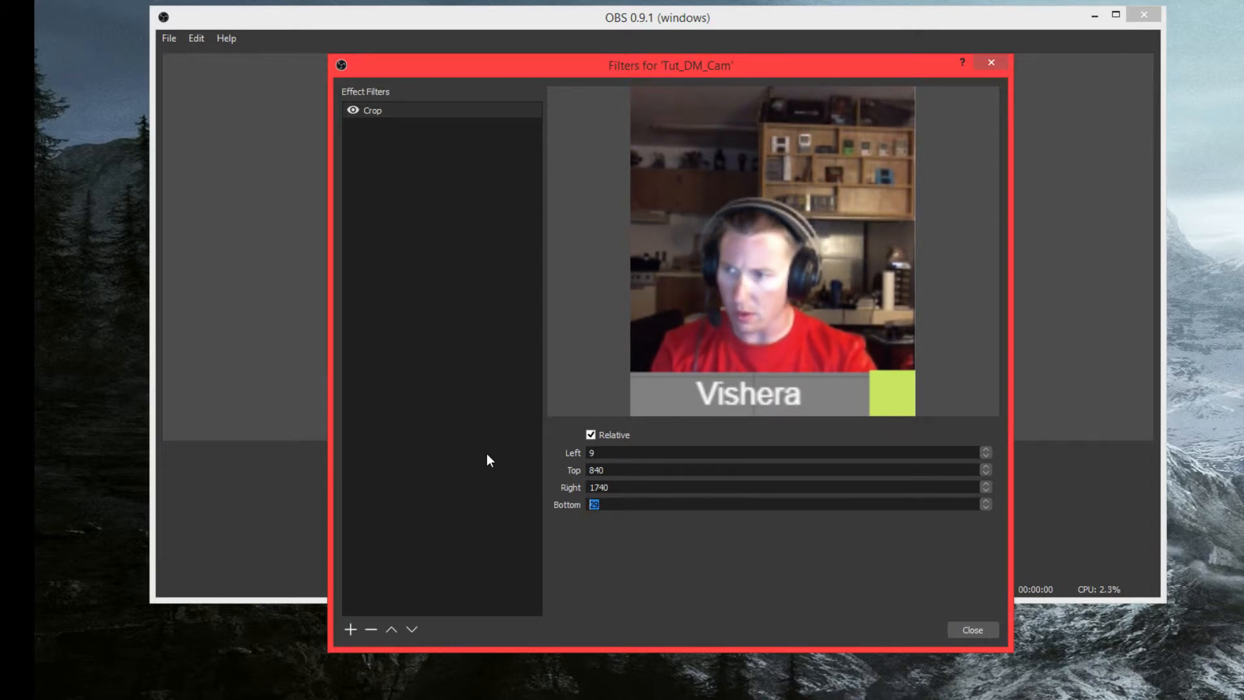
Step: Set the Crop filter's Bottom value to 55 and close the filters of Tut_DM_Cam
{"action": "type", "text": "55"}
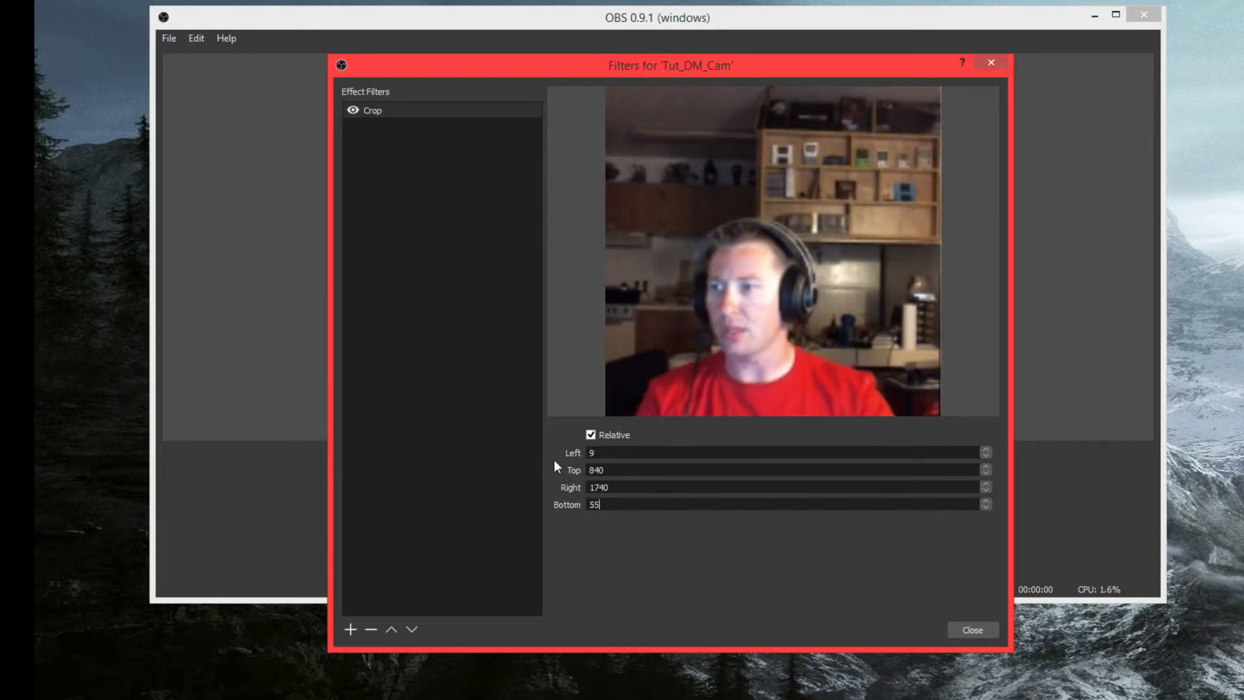
{"action": "left_click", "coordinate": [963, 631]}
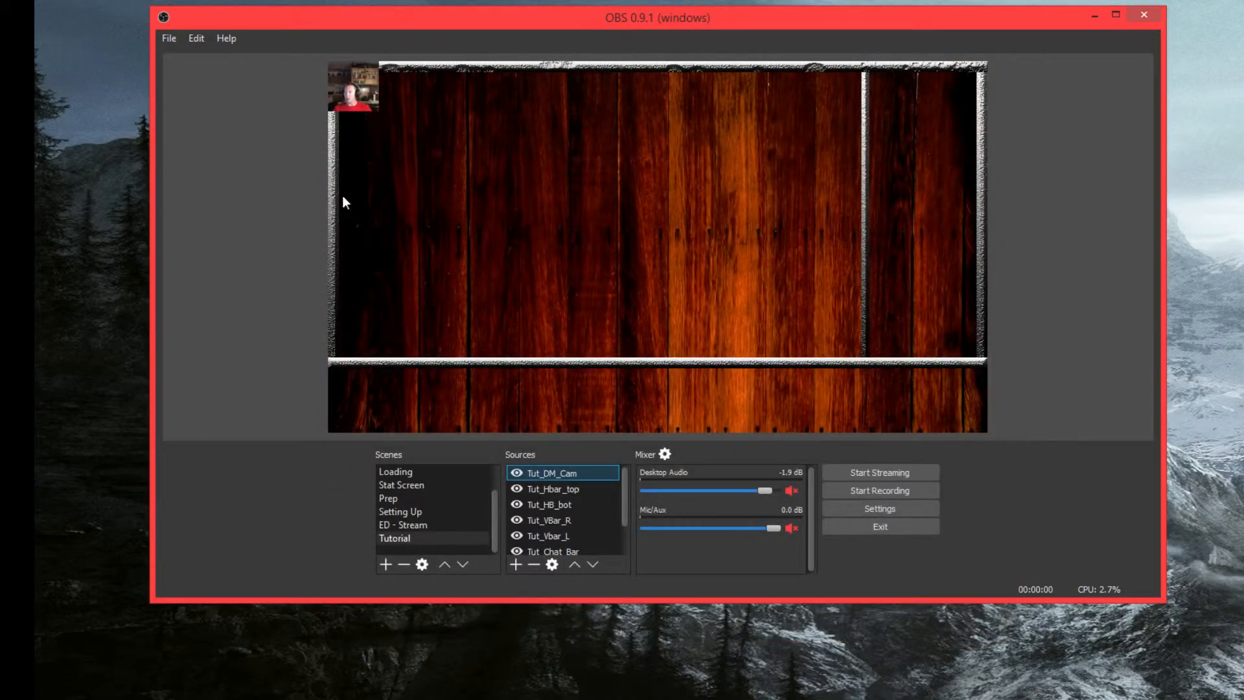
Step: Place the Tut_DM_Cam picture in the canvas's lower-left corner and enlarge it up to the lower horizontal bar
{"action": "left_click_drag", "start_coordinate": [364, 111], "coordinate": [550, 272]}
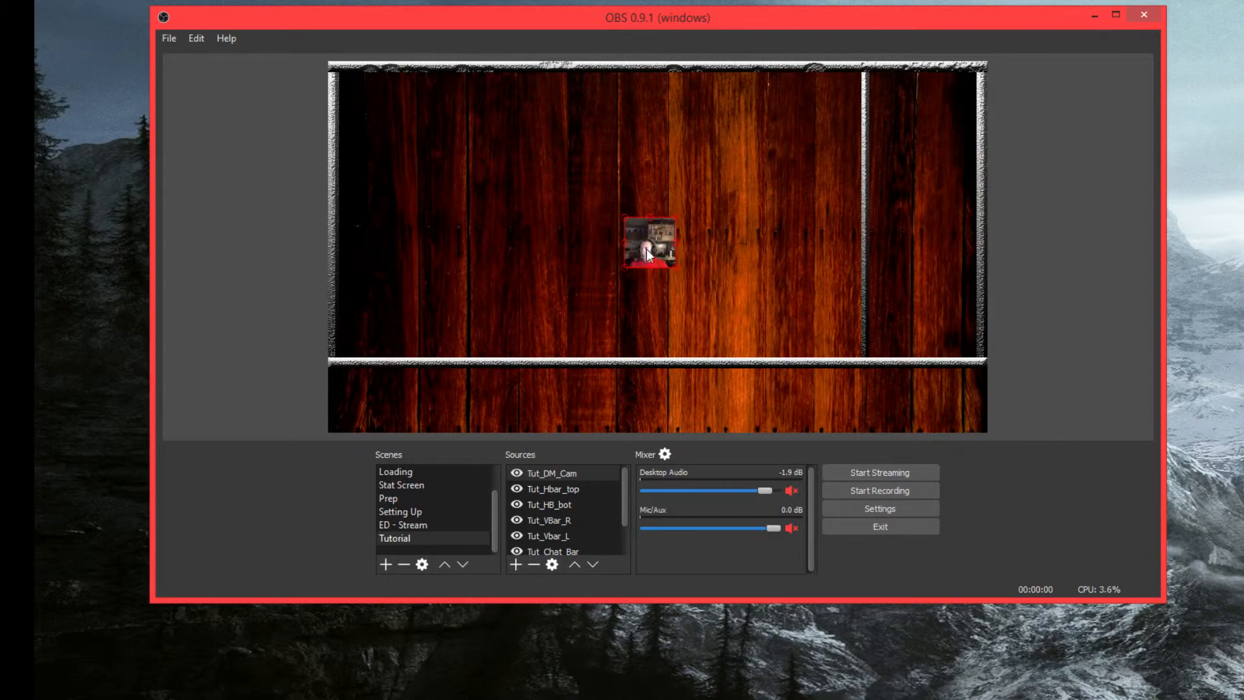
{"action": "left_click_drag", "start_coordinate": [658, 245], "coordinate": [381, 396]}
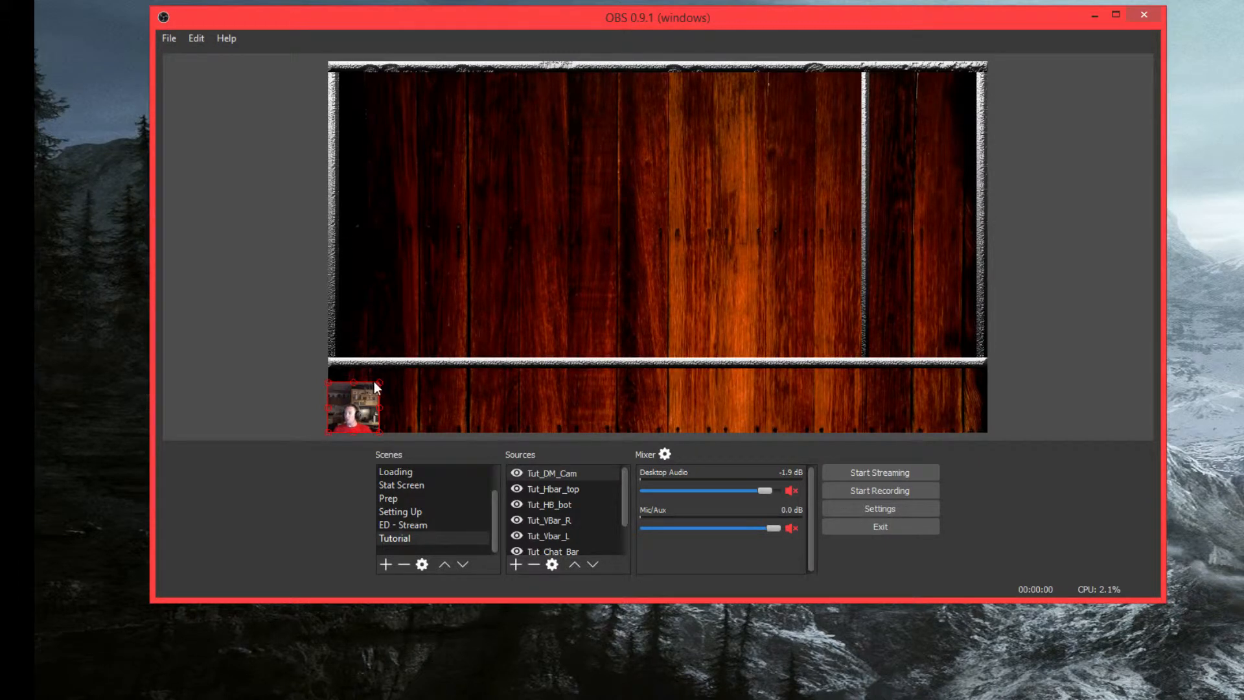
{"action": "left_click_drag", "start_coordinate": [375, 383], "coordinate": [396, 368]}
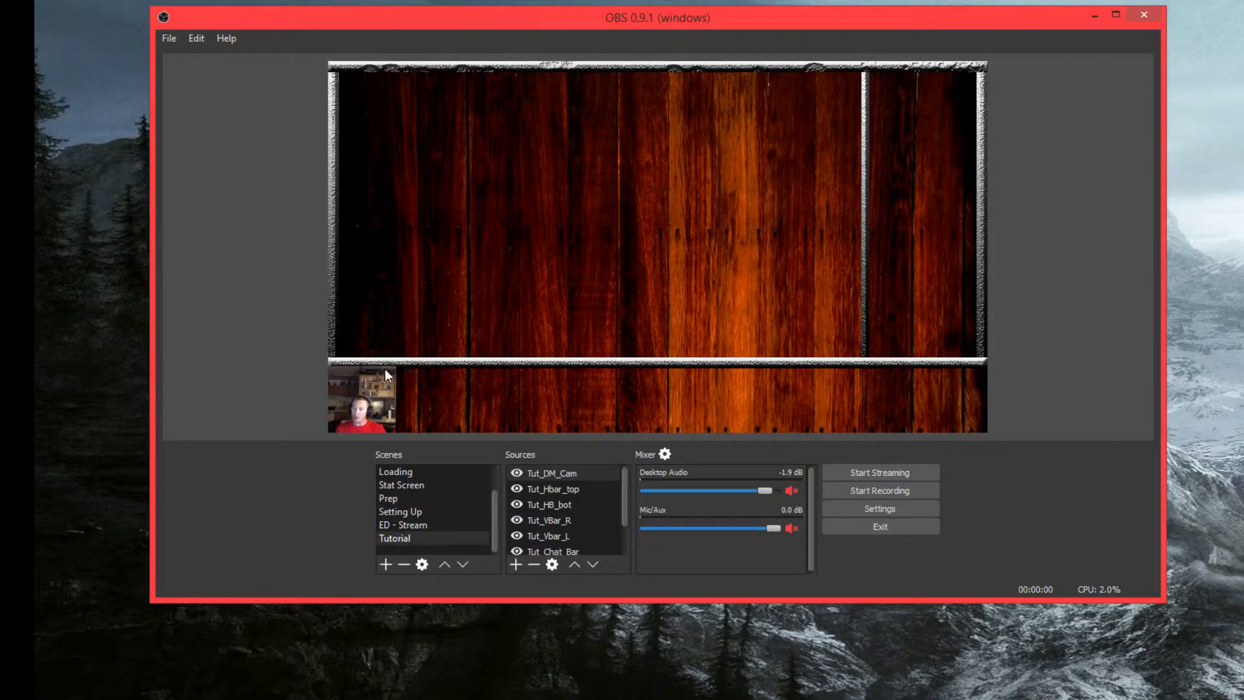
Step: Move Tut_DM_Cam below Tut_HB_bot in the source order and deselect it
{"action": "left_click", "coordinate": [368, 398]}
{"action": "left_click", "coordinate": [592, 565]}
{"action": "left_click", "coordinate": [593, 565]}
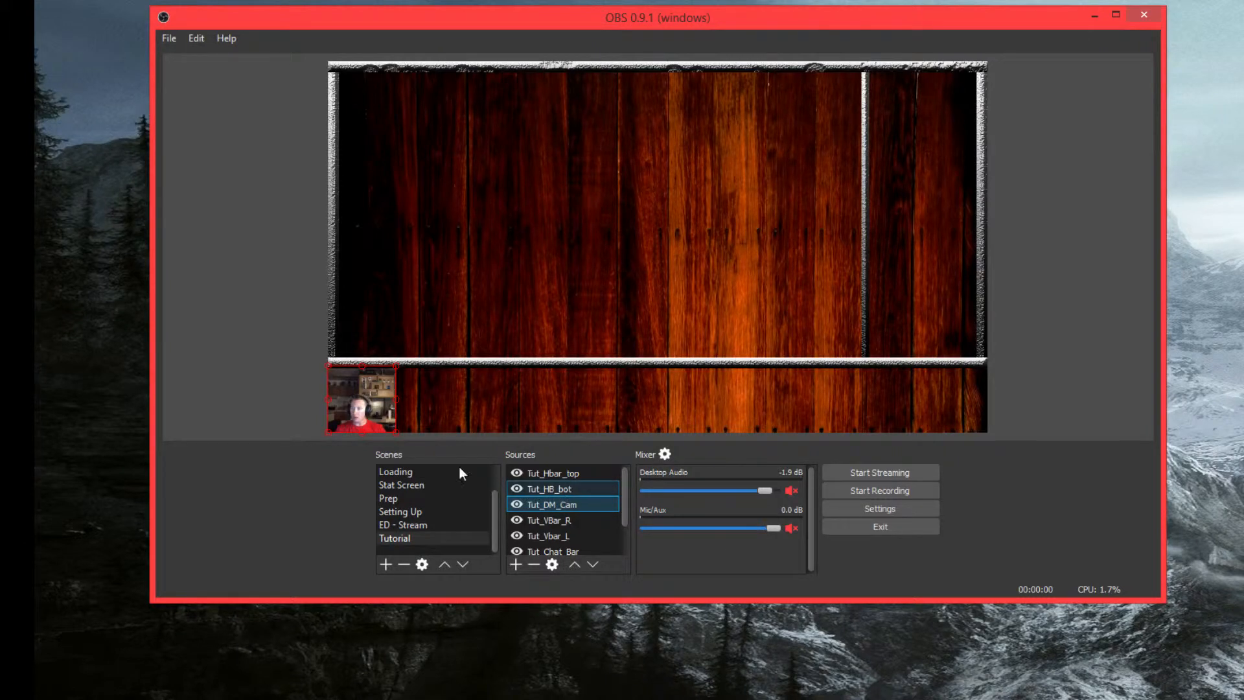
{"action": "left_click", "coordinate": [238, 364]}
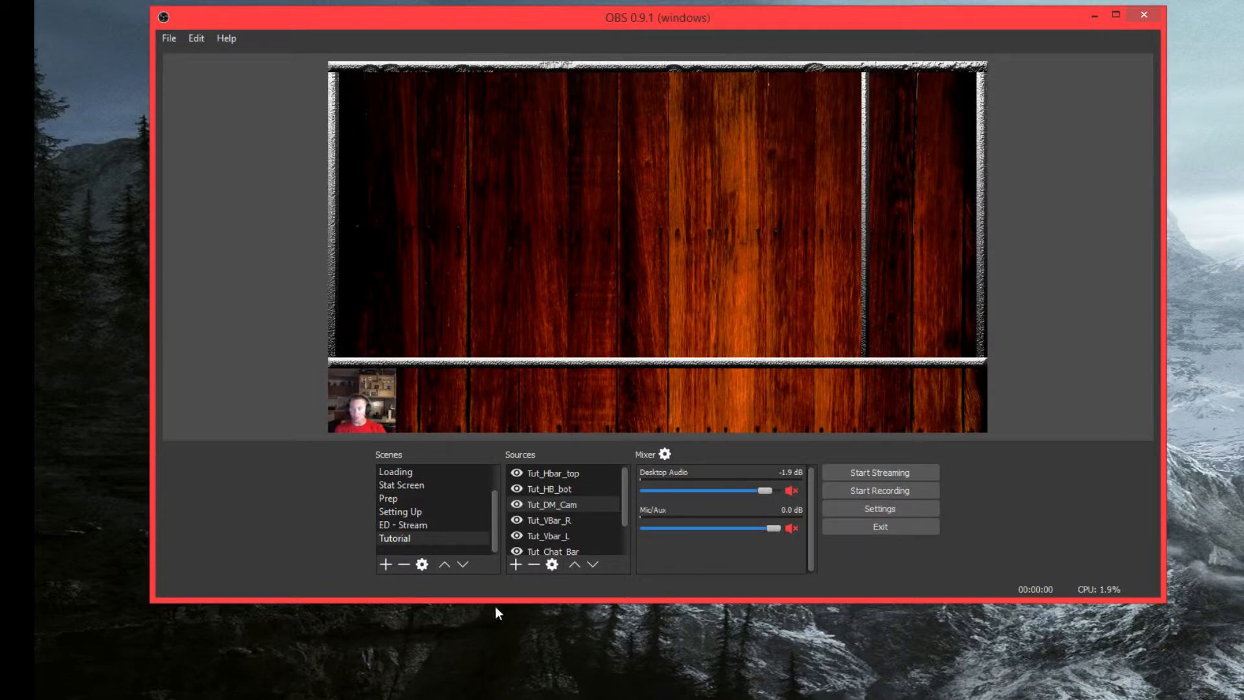
Step: Add a new Window Capture source named Tut_P1_Cam to the Tutorial scene
{"action": "left_click", "coordinate": [516, 565]}
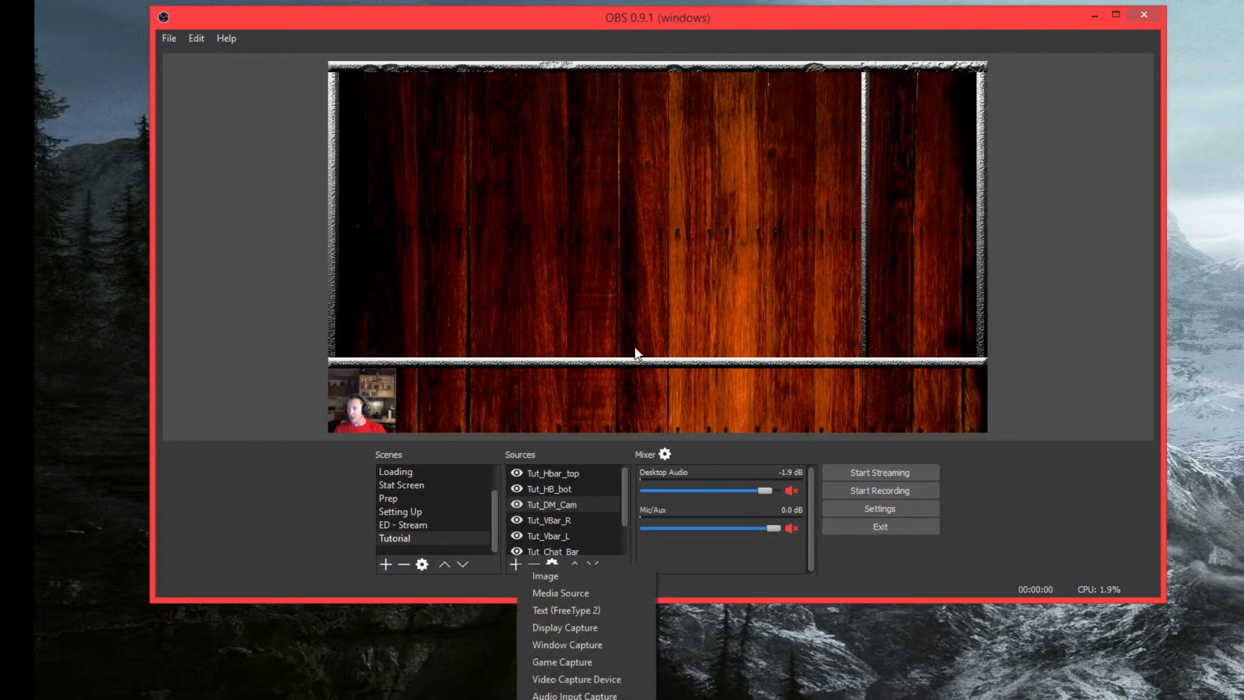
{"action": "left_click", "coordinate": [586, 651]}
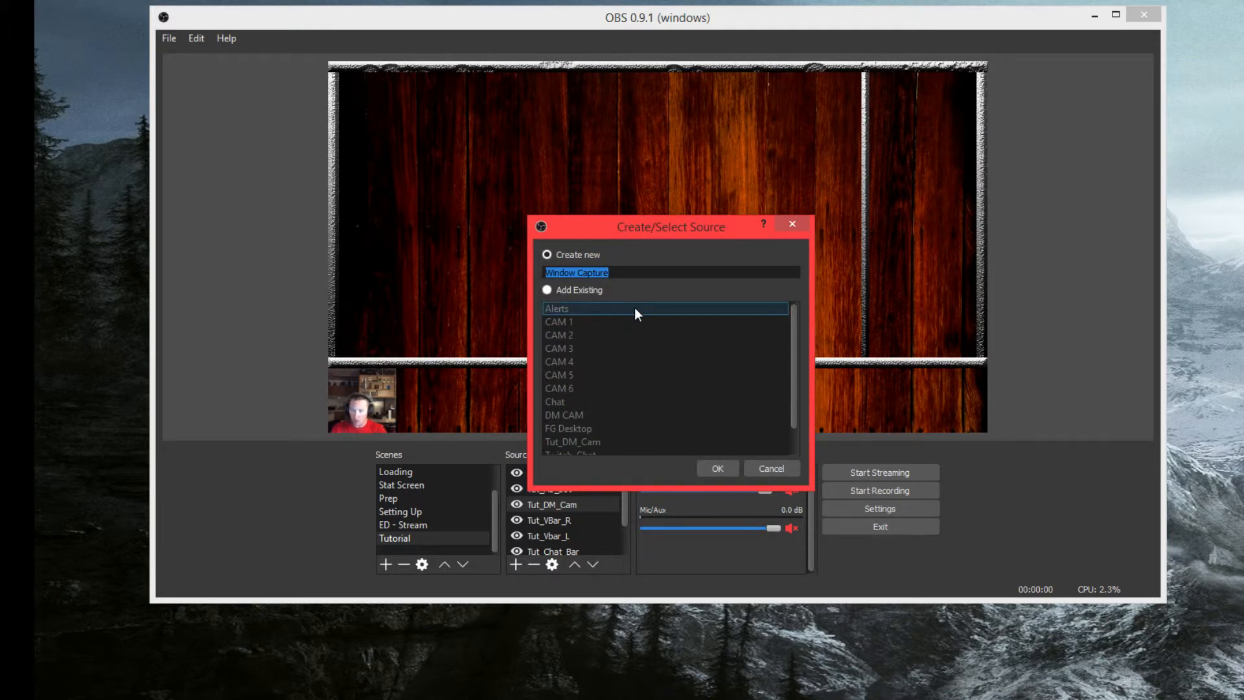
{"action": "type", "text": "T"}
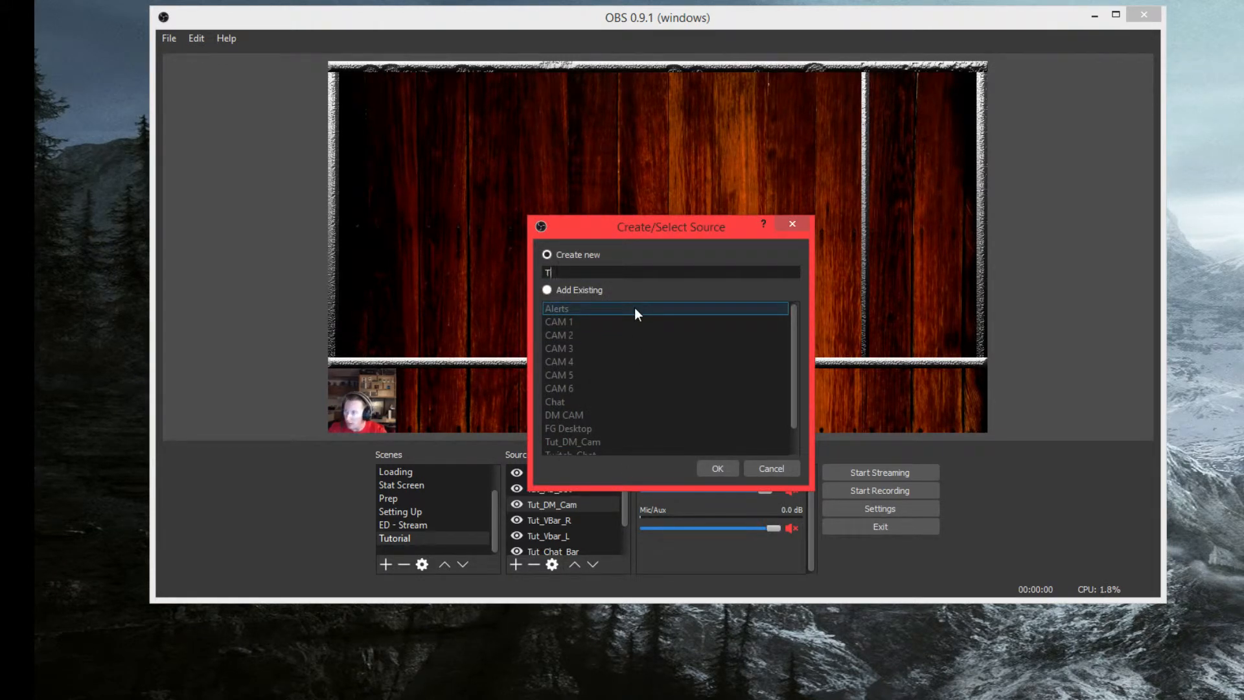
{"action": "type", "text": "ut_"}
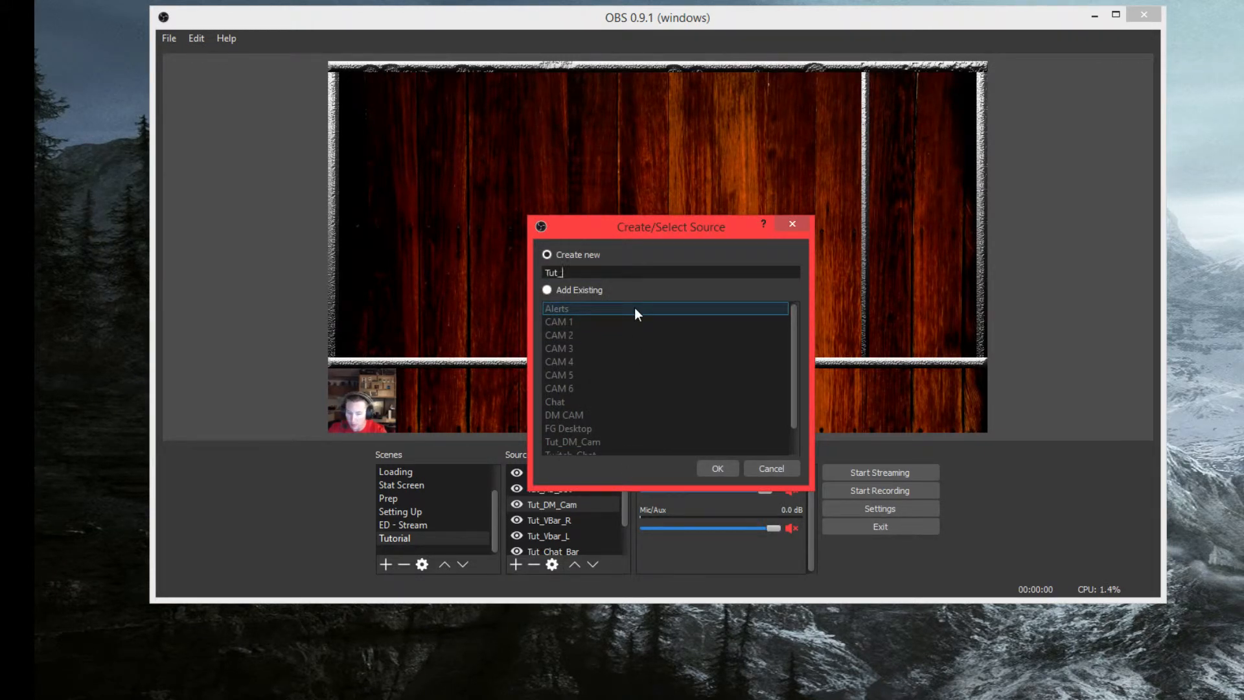
{"action": "type", "text": "P1_Cam"}
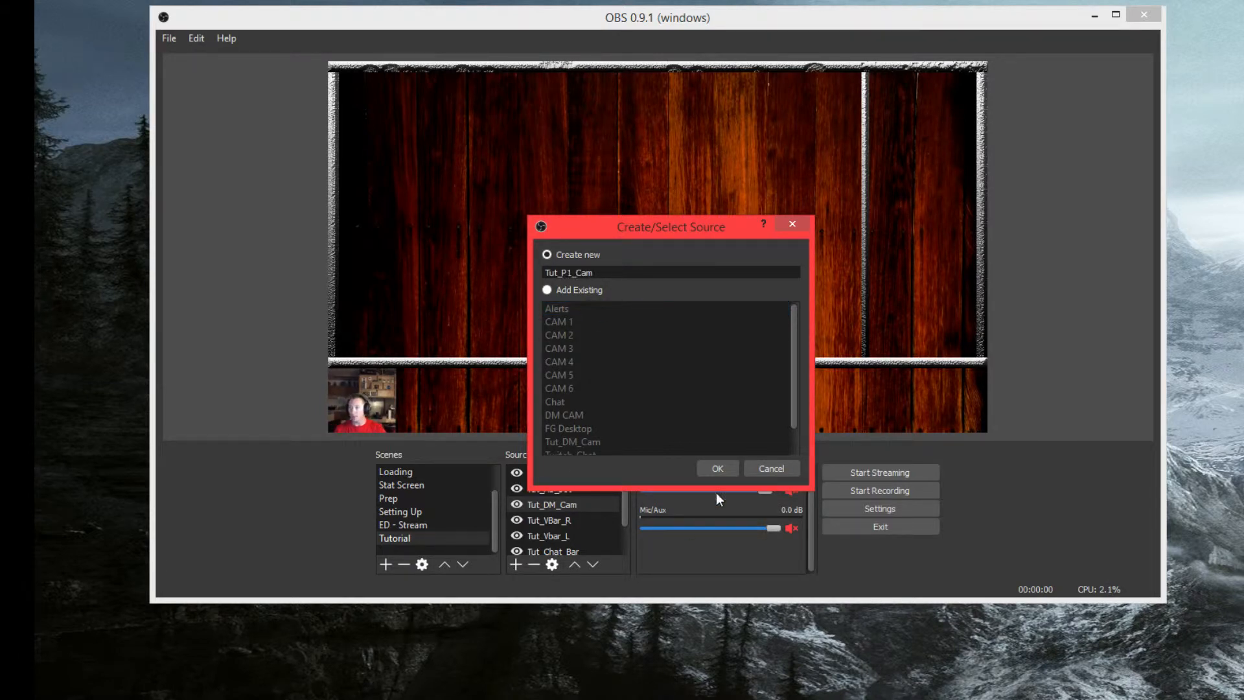
{"action": "left_click", "coordinate": [717, 469]}
Step: Set Tut_P1_Cam to capture the "Tutorial | Roll20 - Google Chrome" window and accept its properties
{"action": "left_click", "coordinate": [689, 449]}
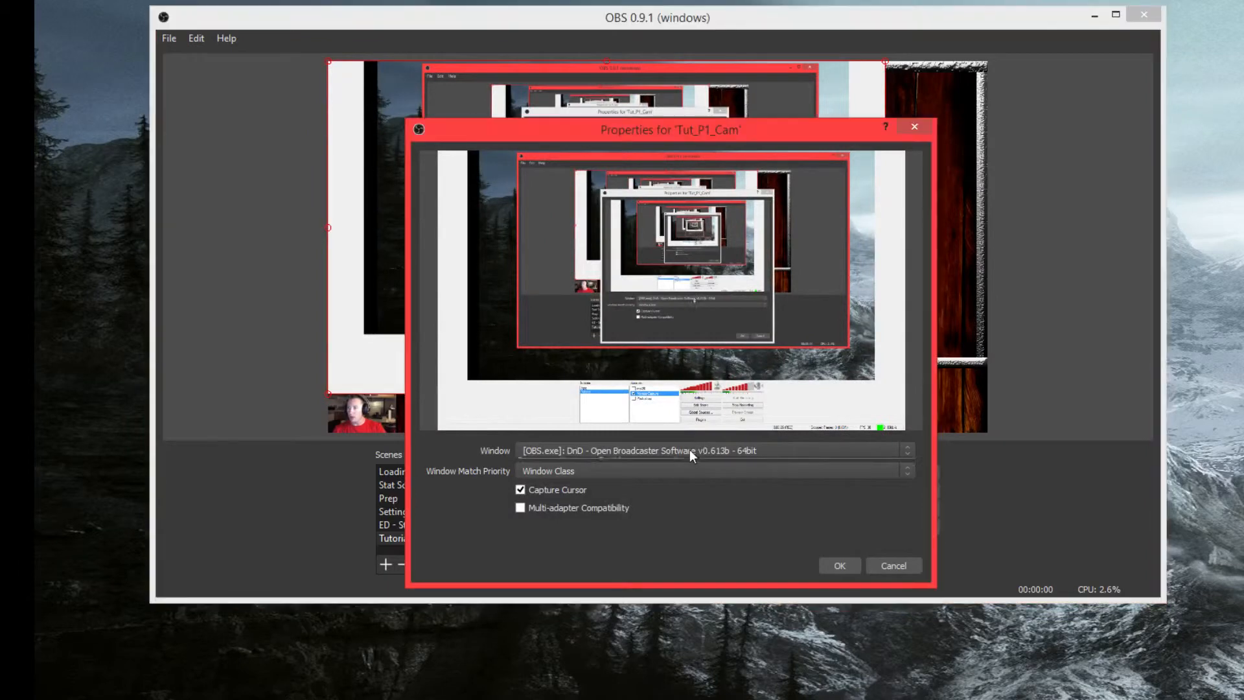
{"action": "left_click", "coordinate": [676, 480]}
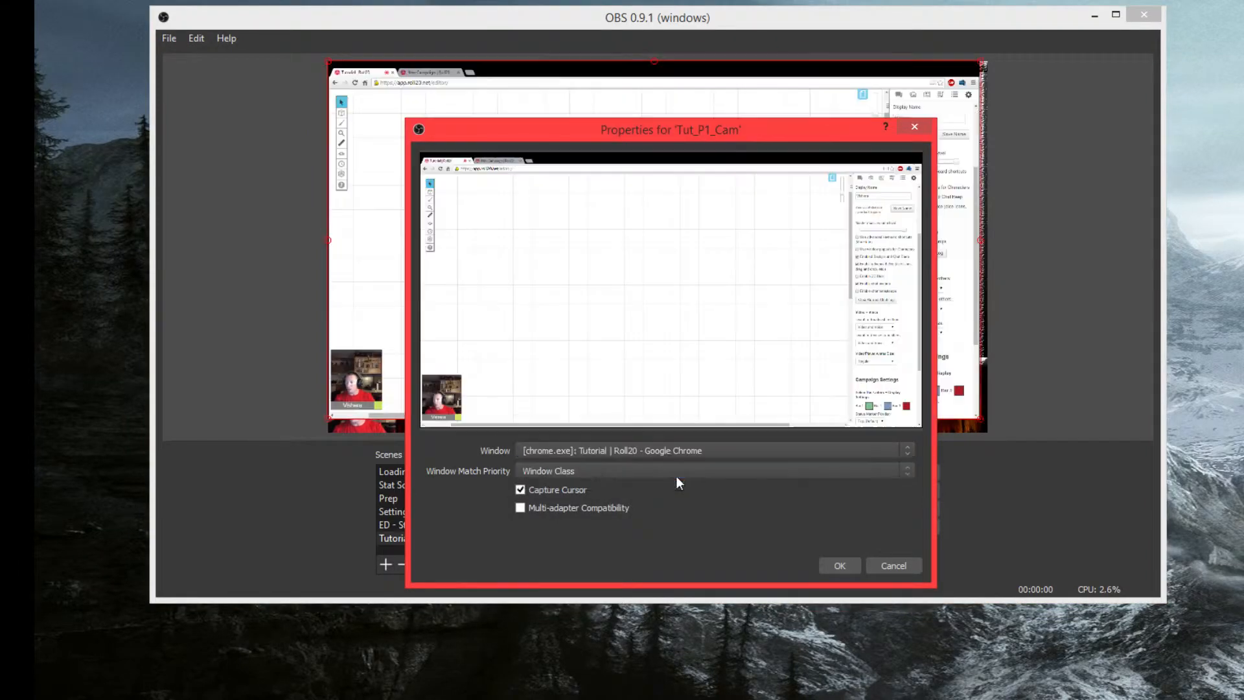
{"action": "left_click", "coordinate": [837, 565]}
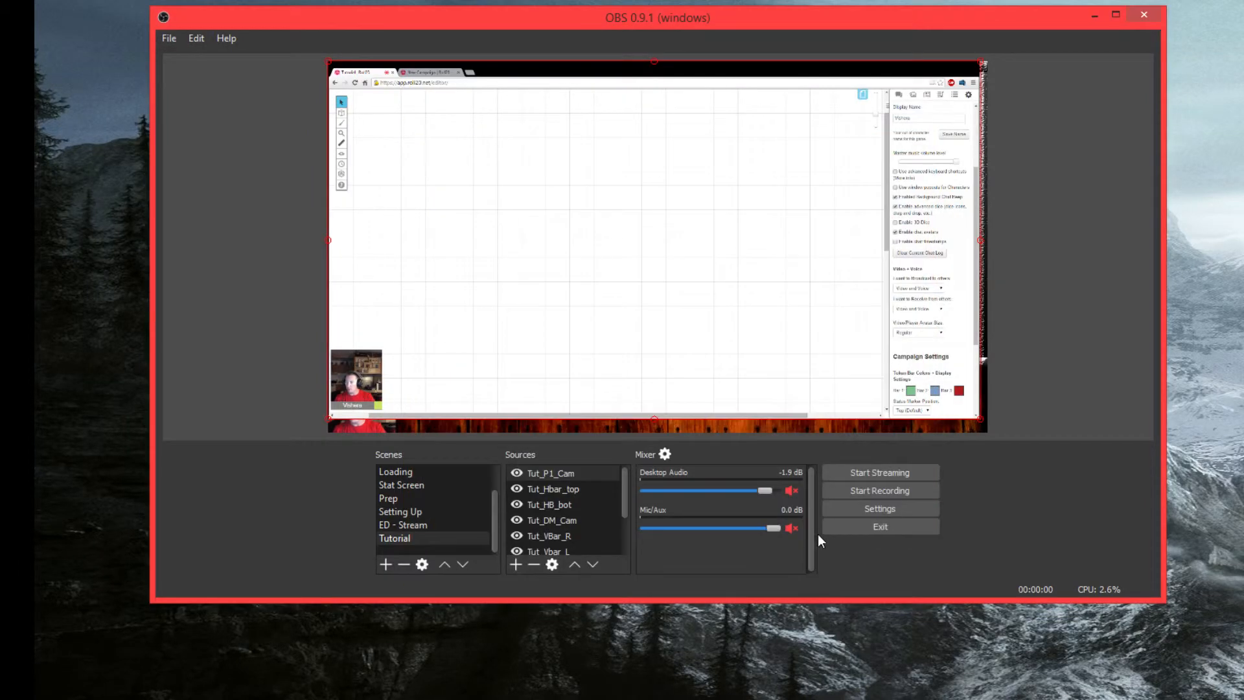
Step: Add a Crop effect filter with the default name to the Tut_P1_Cam source
{"action": "right_click", "coordinate": [562, 473]}
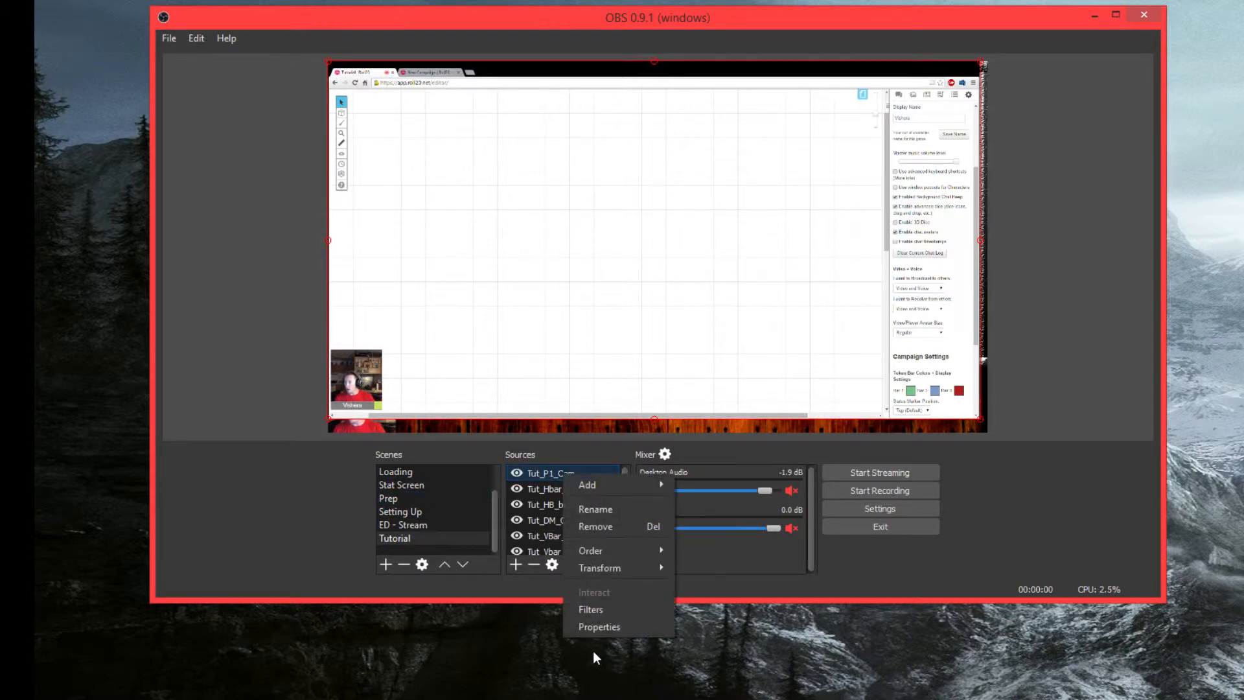
{"action": "left_click", "coordinate": [601, 611]}
{"action": "left_click", "coordinate": [352, 627]}
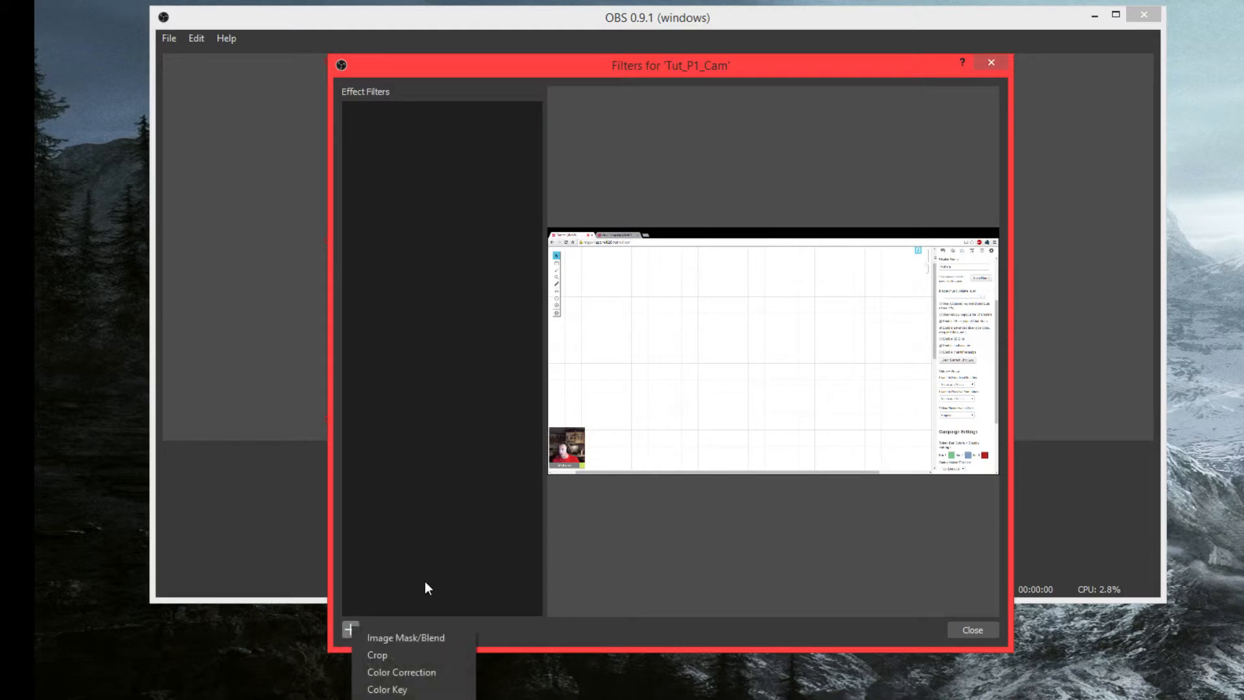
{"action": "left_click", "coordinate": [379, 657]}
{"action": "left_click", "coordinate": [652, 434]}
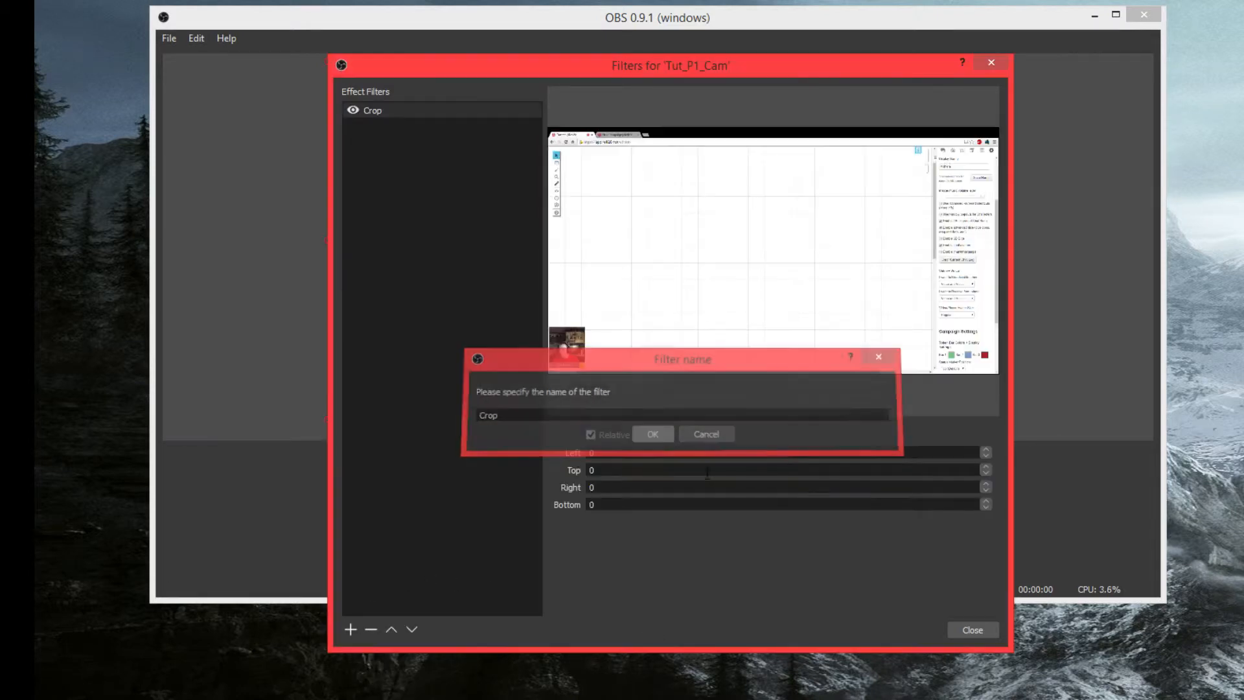
Step: Set the Crop filter of Tut_P1_Cam to Left 220, Top 840, Right 1489 and Bottom 55, and close the filters
{"action": "left_click_drag", "start_coordinate": [622, 453], "coordinate": [568, 474]}
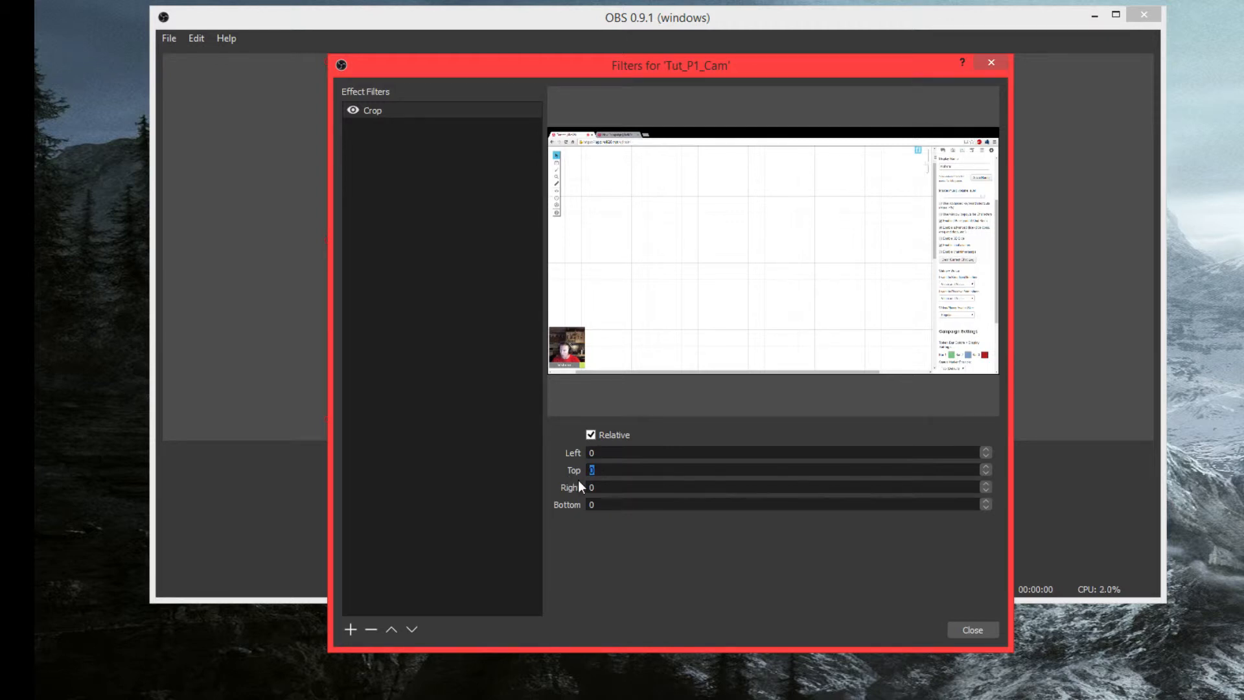
{"action": "type", "text": "840"}
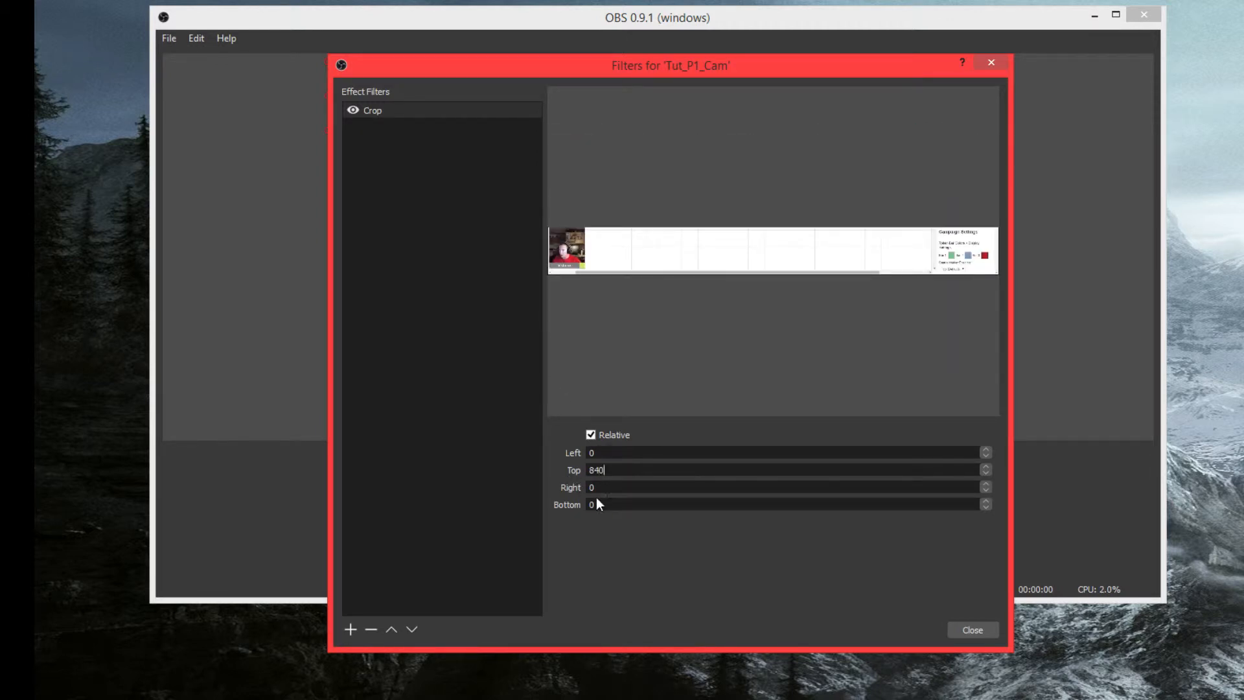
{"action": "left_click_drag", "start_coordinate": [612, 509], "coordinate": [554, 506]}
{"action": "type", "text": "55"}
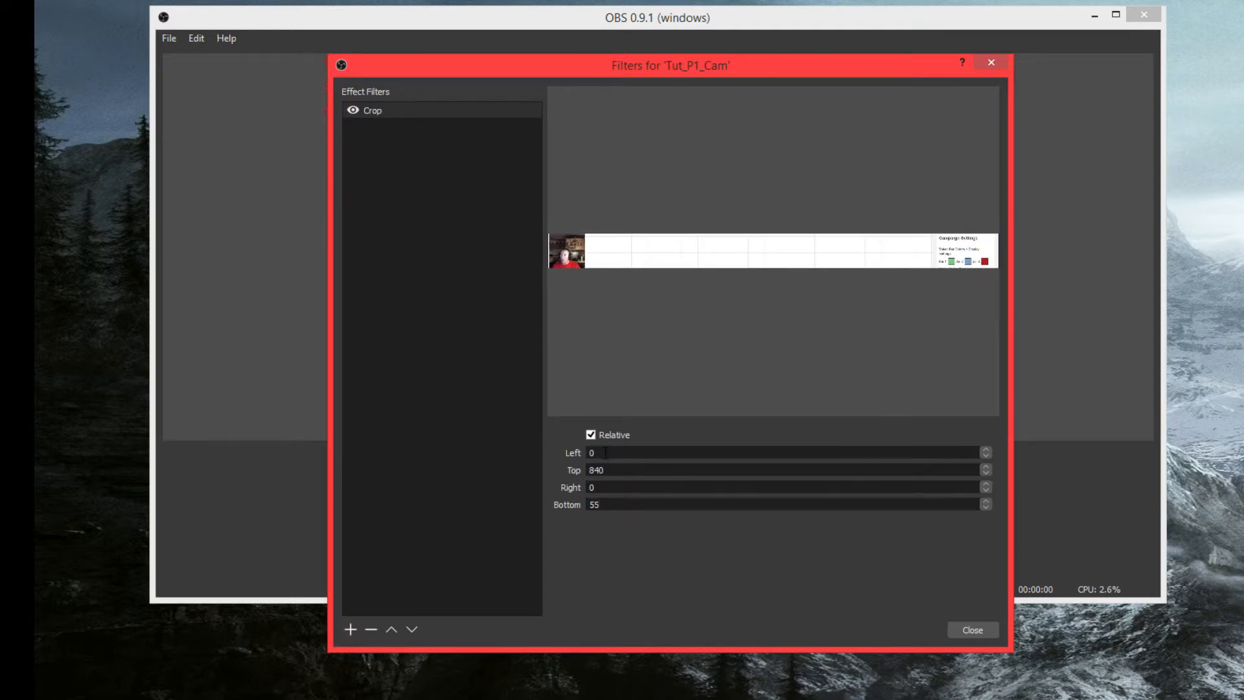
{"action": "left_click_drag", "start_coordinate": [605, 452], "coordinate": [578, 459]}
{"action": "type", "text": "220"}
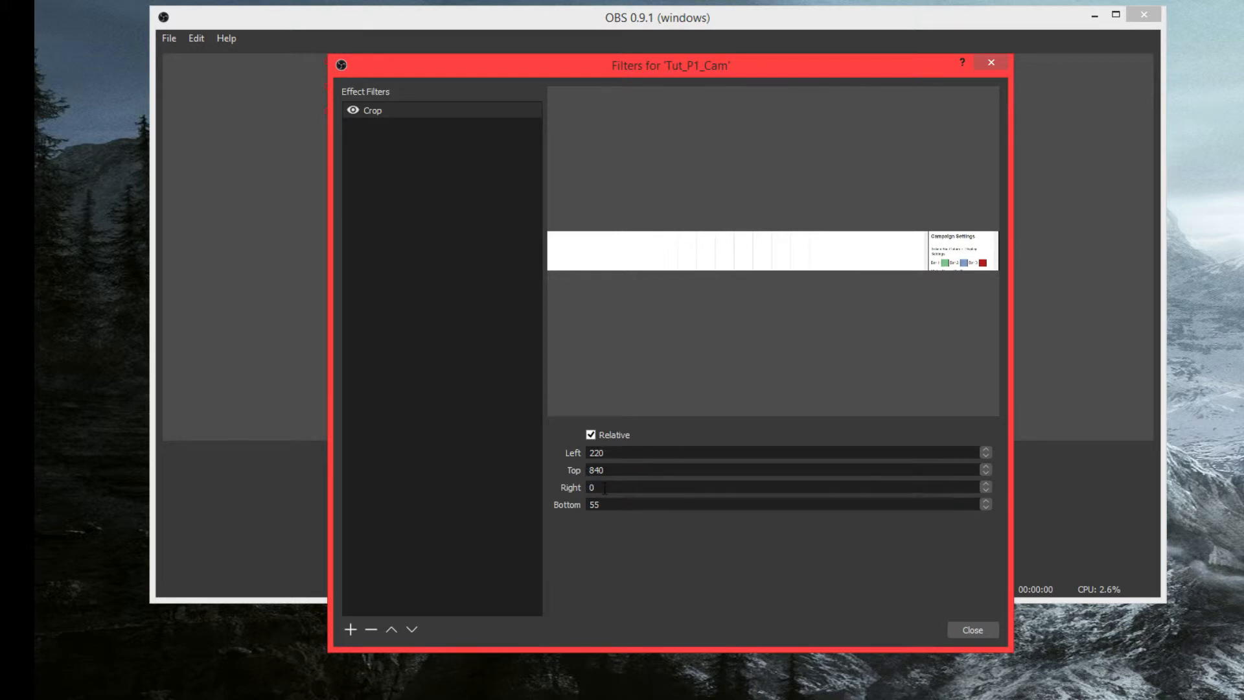
{"action": "left_click_drag", "start_coordinate": [605, 492], "coordinate": [525, 481]}
{"action": "type", "text": "1489"}
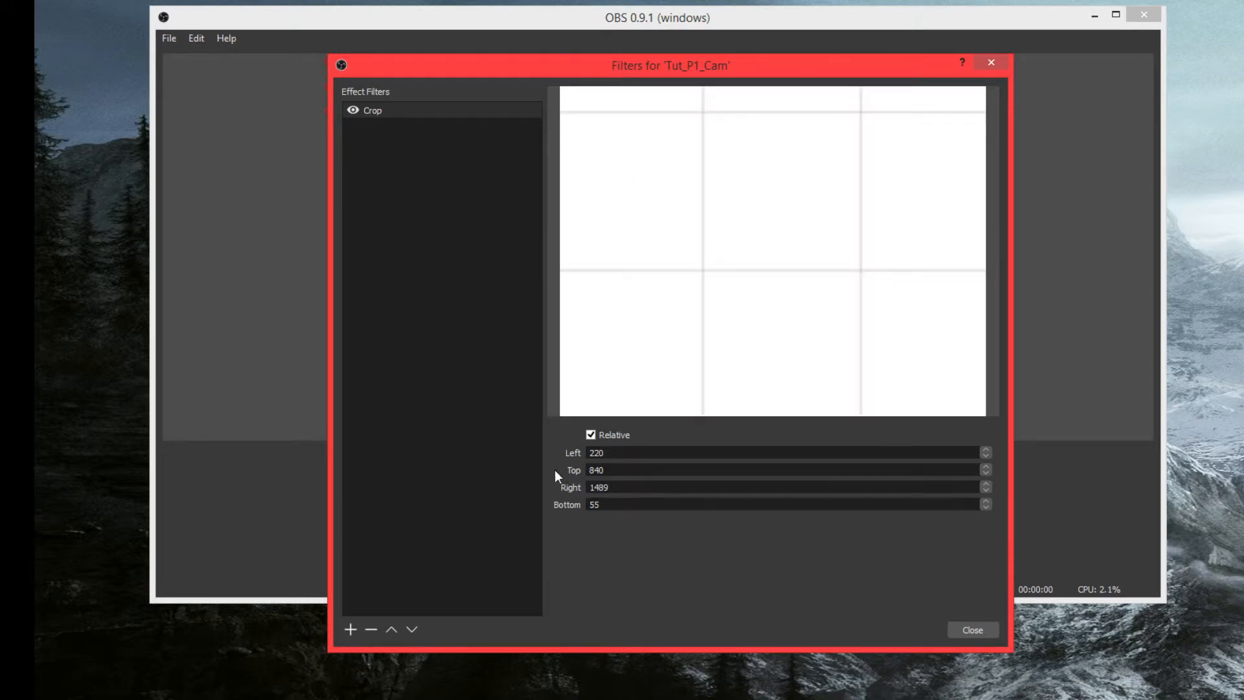
{"action": "left_click", "coordinate": [978, 628]}
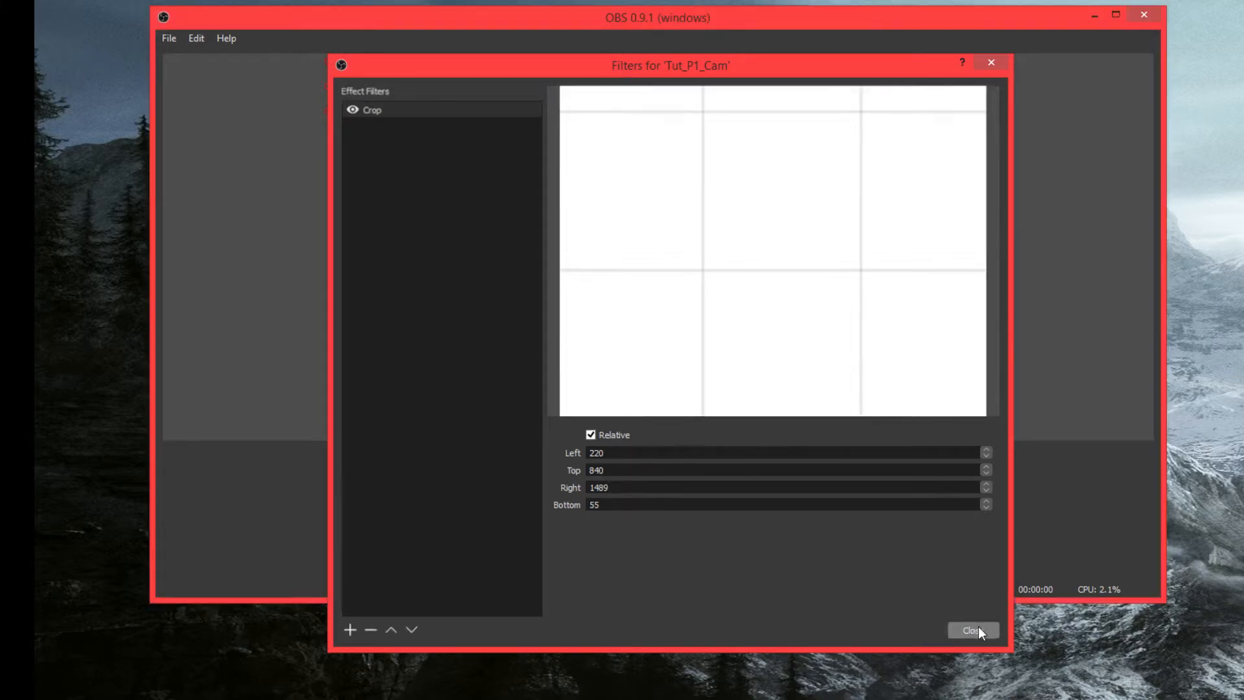
Step: Place Tut_P1_Cam just right of the webcam picture on the canvas's lower edge and enlarge it up to the horizontal bar
{"action": "left_click_drag", "start_coordinate": [390, 156], "coordinate": [440, 416]}
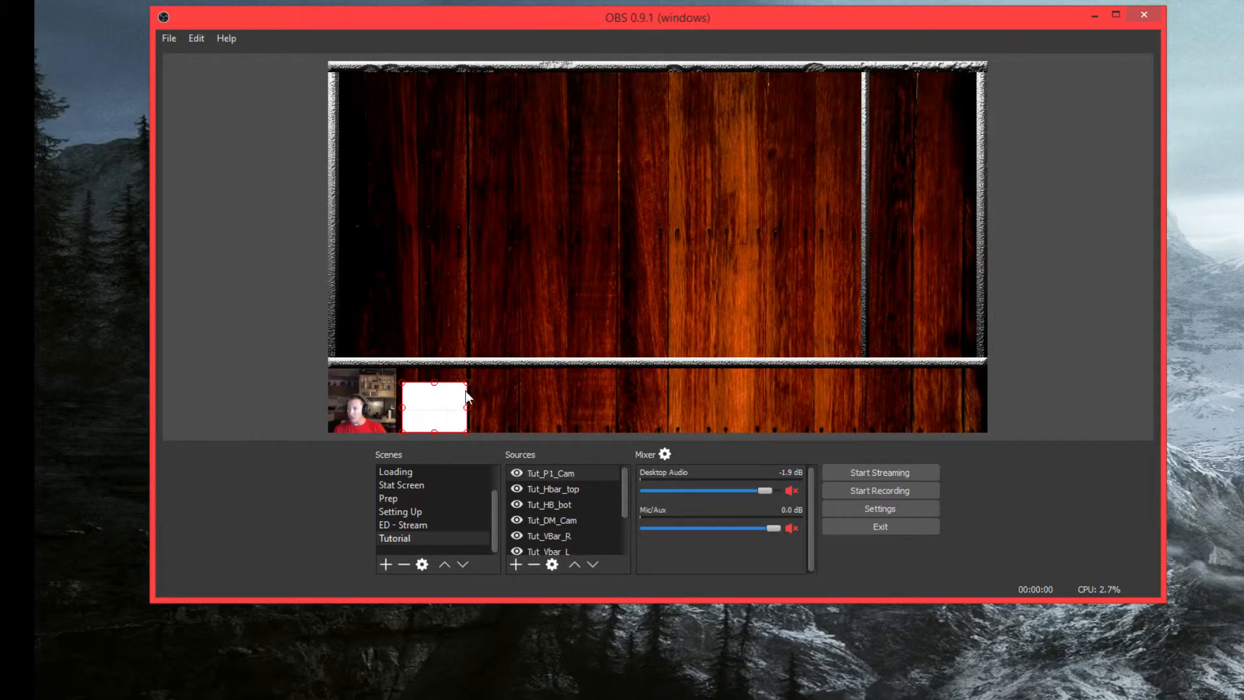
{"action": "mouse_move", "coordinate": [468, 382]}
{"action": "left_mouse_down"}
{"action": "mouse_move", "coordinate": [489, 368]}
{"action": "mouse_move", "coordinate": [459, 367]}
{"action": "mouse_move", "coordinate": [481, 368]}
{"action": "left_mouse_up"}
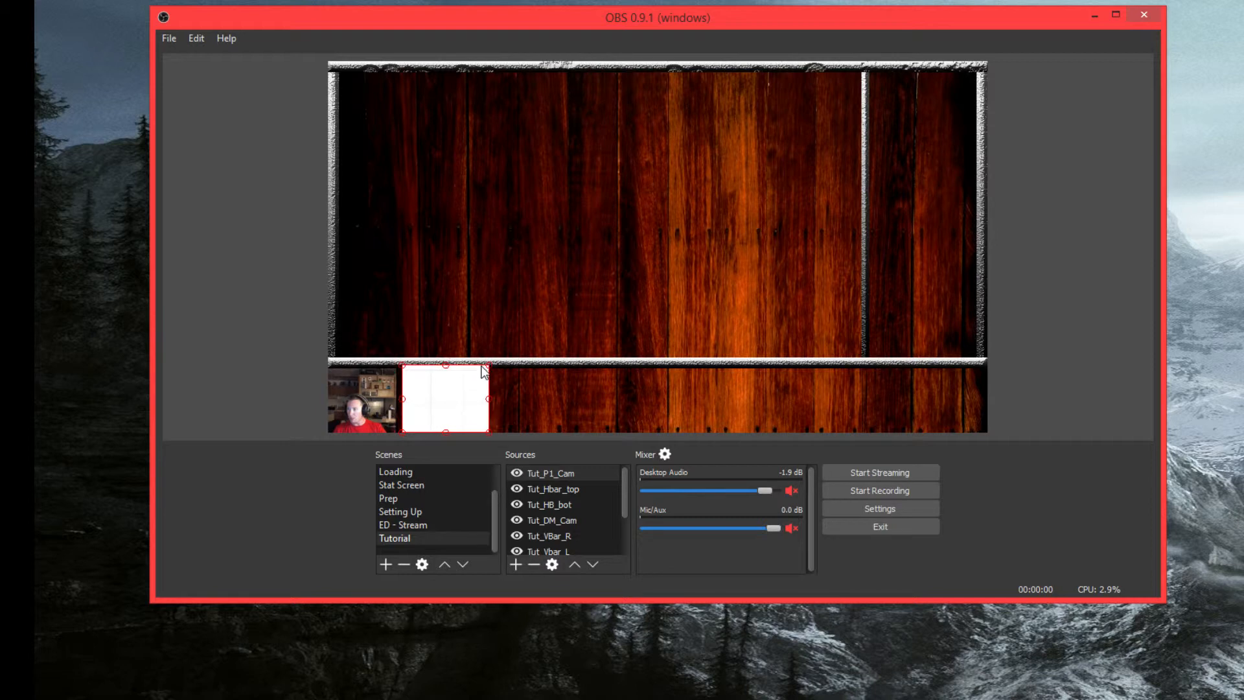
{"action": "left_click_drag", "start_coordinate": [440, 405], "coordinate": [519, 400]}
{"action": "mouse_move", "coordinate": [365, 399]}
{"action": "left_mouse_down"}
{"action": "mouse_move", "coordinate": [385, 399]}
{"action": "mouse_move", "coordinate": [363, 399]}
{"action": "left_mouse_up"}
{"action": "left_click_drag", "start_coordinate": [494, 408], "coordinate": [429, 404]}
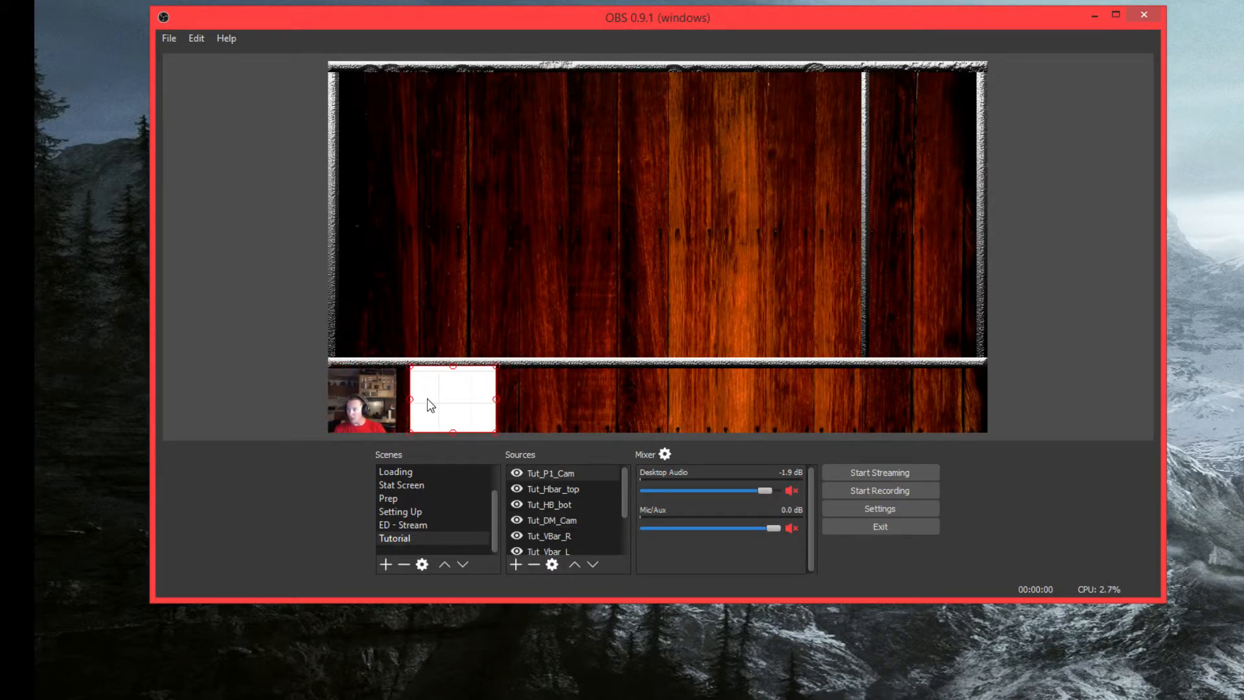
{"action": "left_click", "coordinate": [379, 394]}
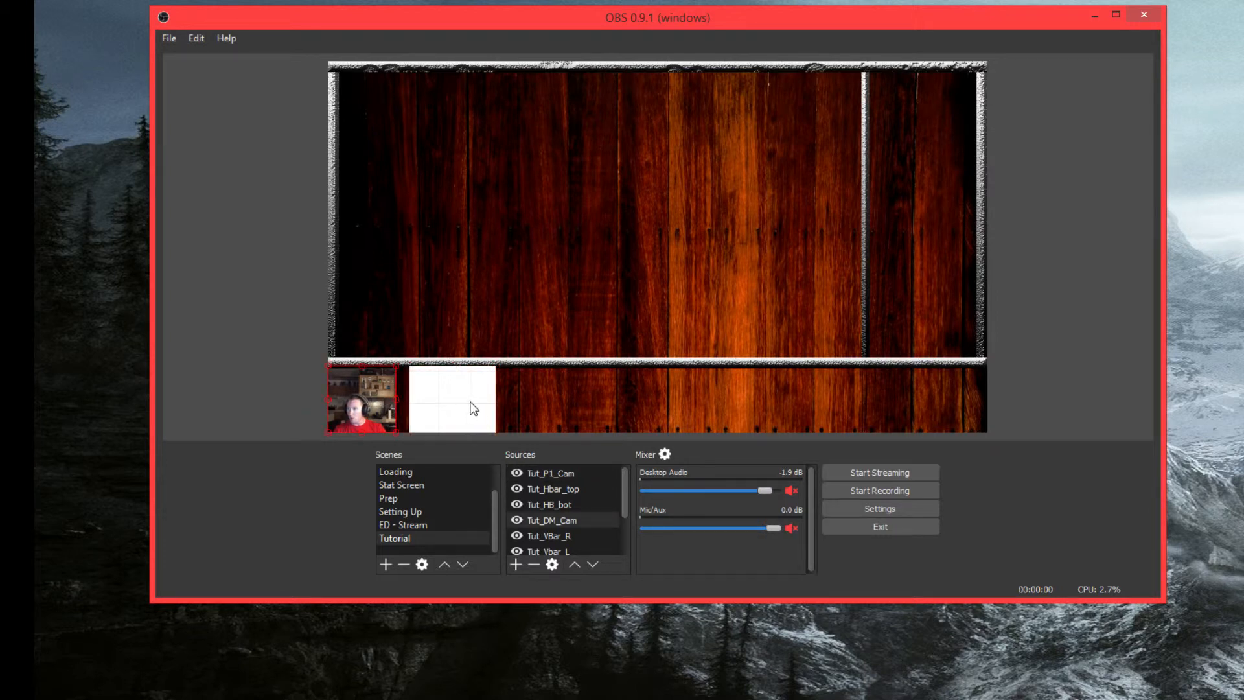
Step: Set the height of Tut_DM_Cam to 198 in its scene item transform, making it as tall as it is wide
{"action": "left_click", "coordinate": [473, 408]}
{"action": "left_click", "coordinate": [355, 403]}
{"action": "right_click", "coordinate": [551, 522]}
{"action": "mouse_move", "coordinate": [603, 612]}
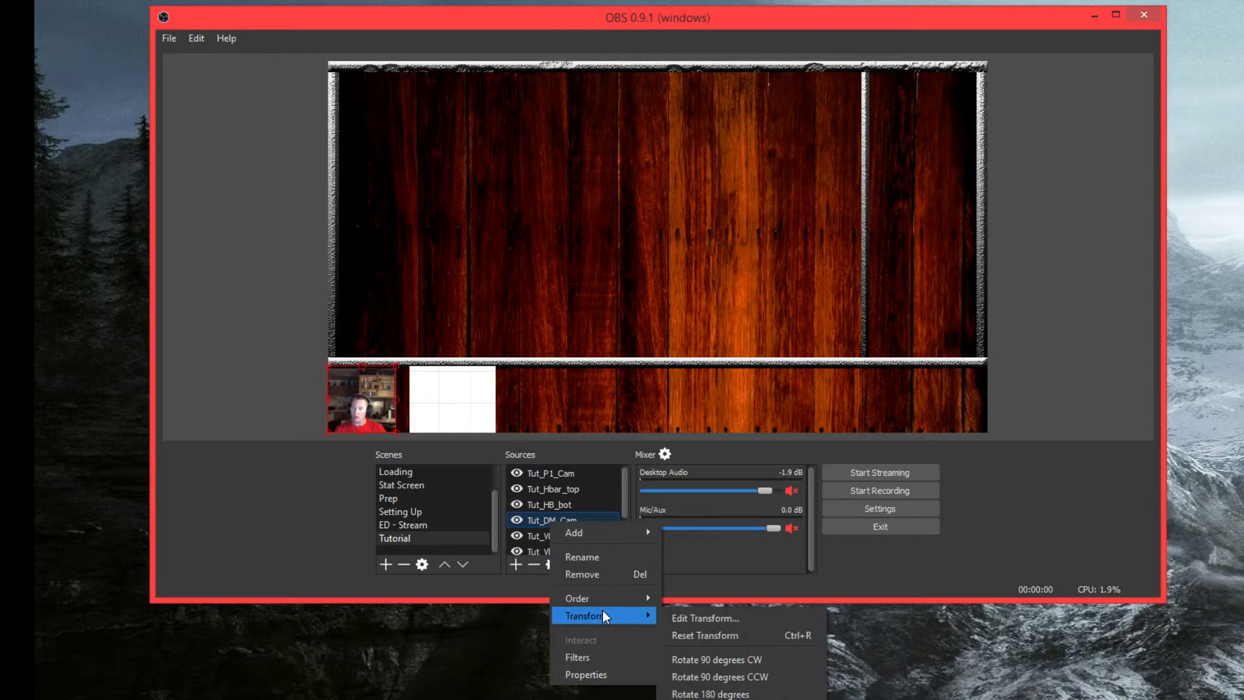
{"action": "left_click", "coordinate": [725, 619]}
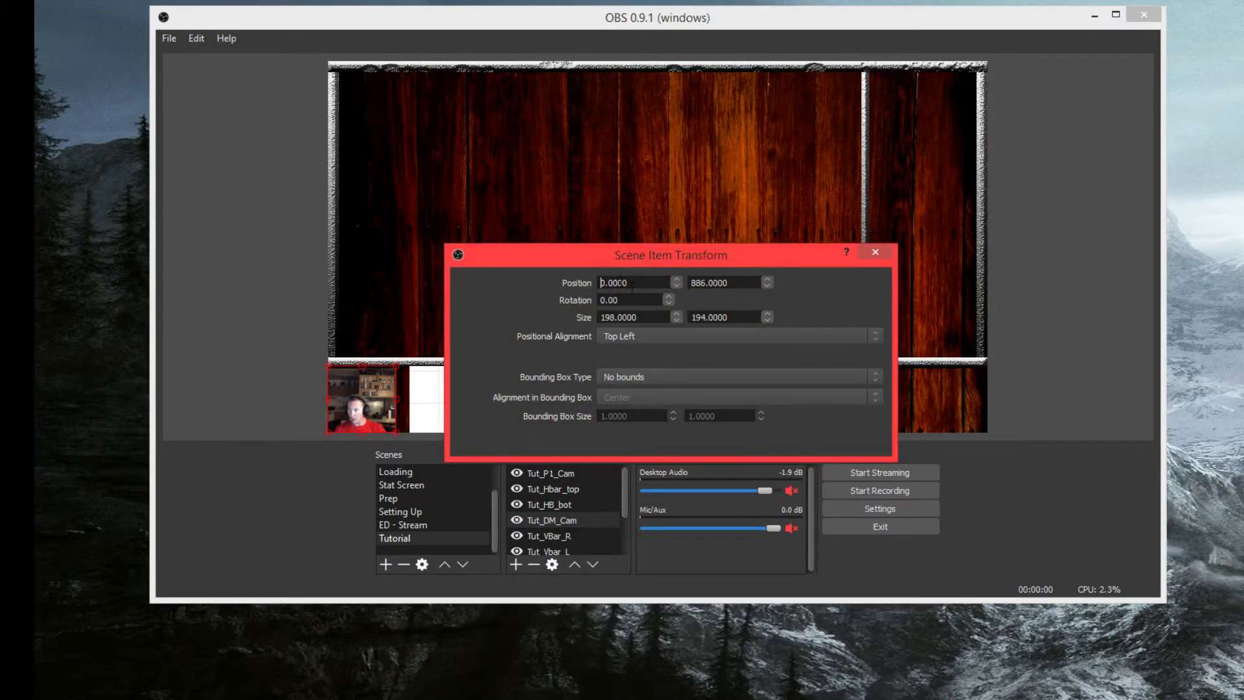
{"action": "left_click", "coordinate": [638, 317]}
{"action": "left_click", "coordinate": [714, 316]}
{"action": "key", "text": "BackSpace"}
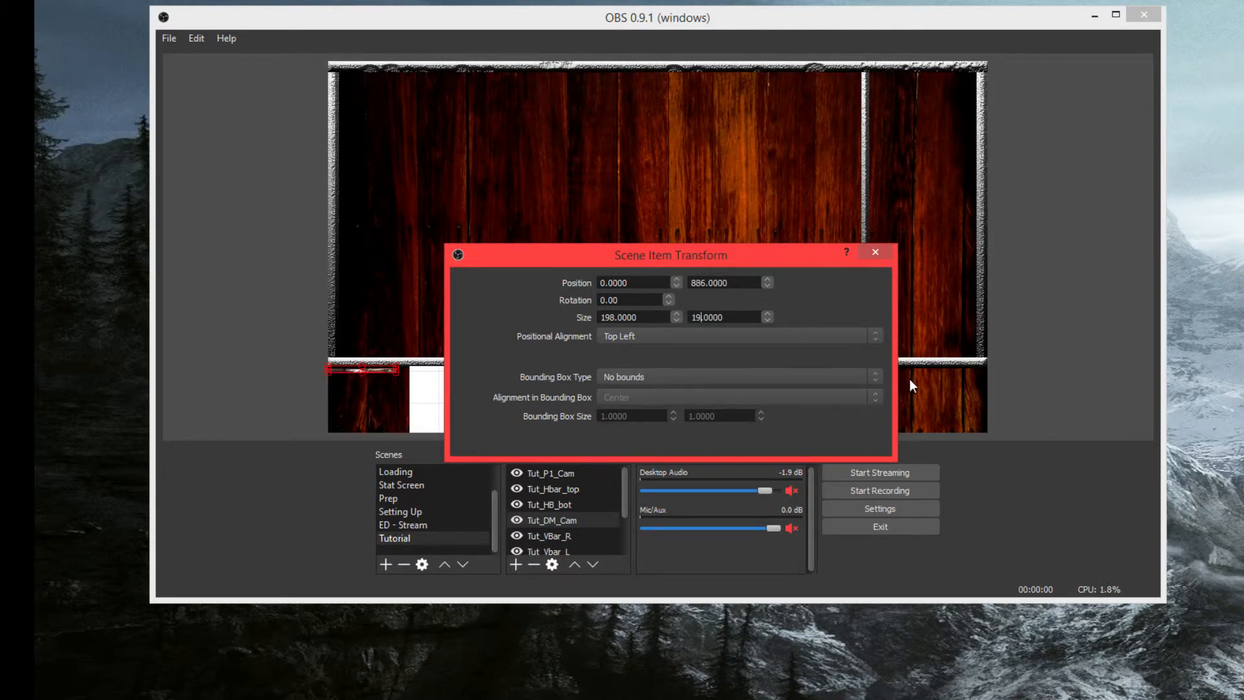
{"action": "type", "text": "8"}
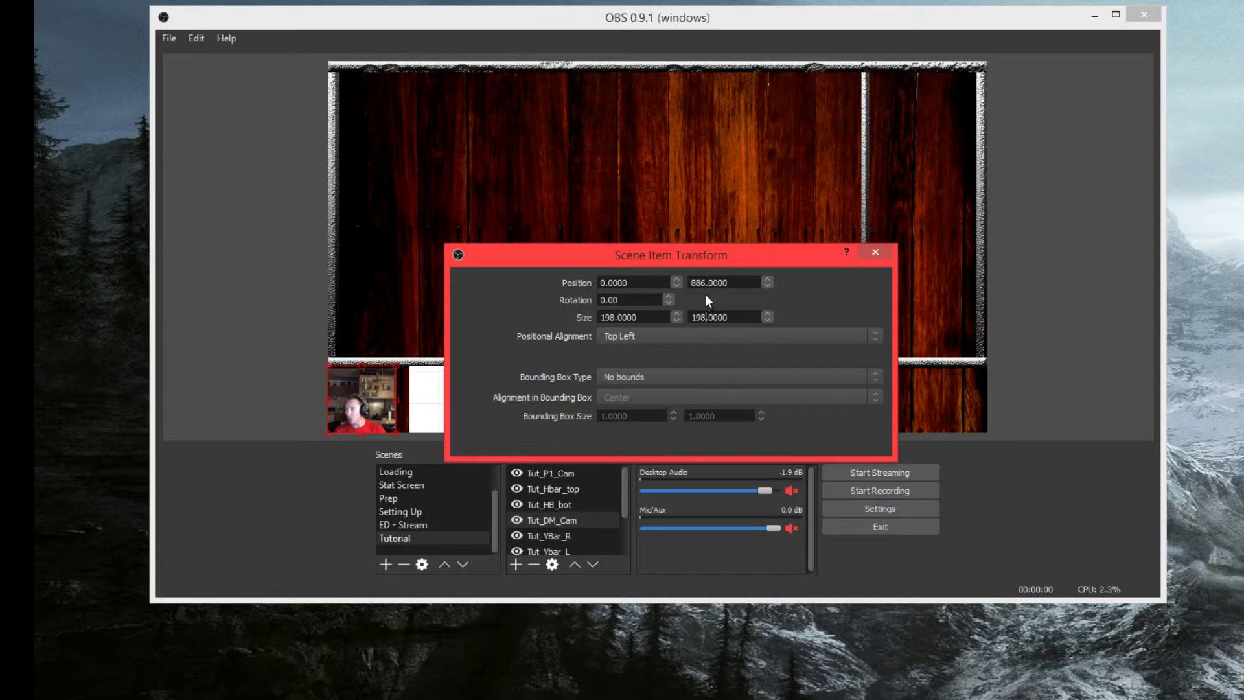
{"action": "left_click", "coordinate": [881, 255]}
Step: Shift Tut_P1_Cam slightly towards the webcam picture and set its size to 198 by 198 in its transform
{"action": "left_click", "coordinate": [376, 391]}
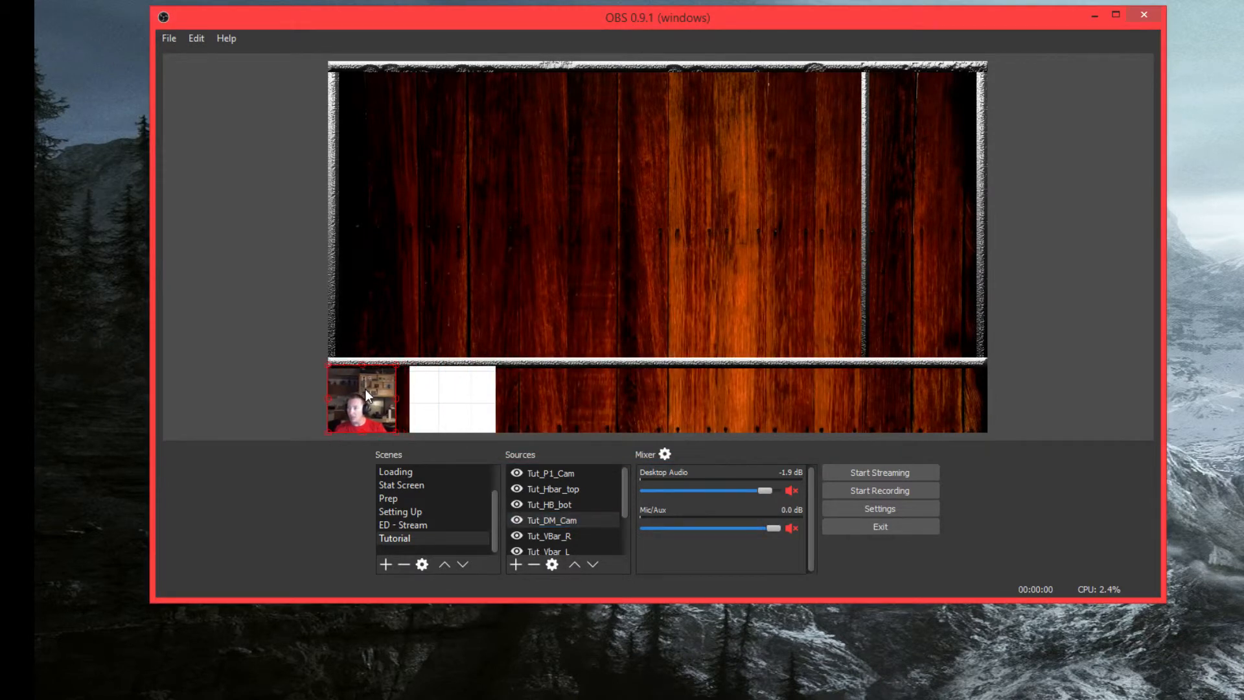
{"action": "left_click", "coordinate": [461, 402]}
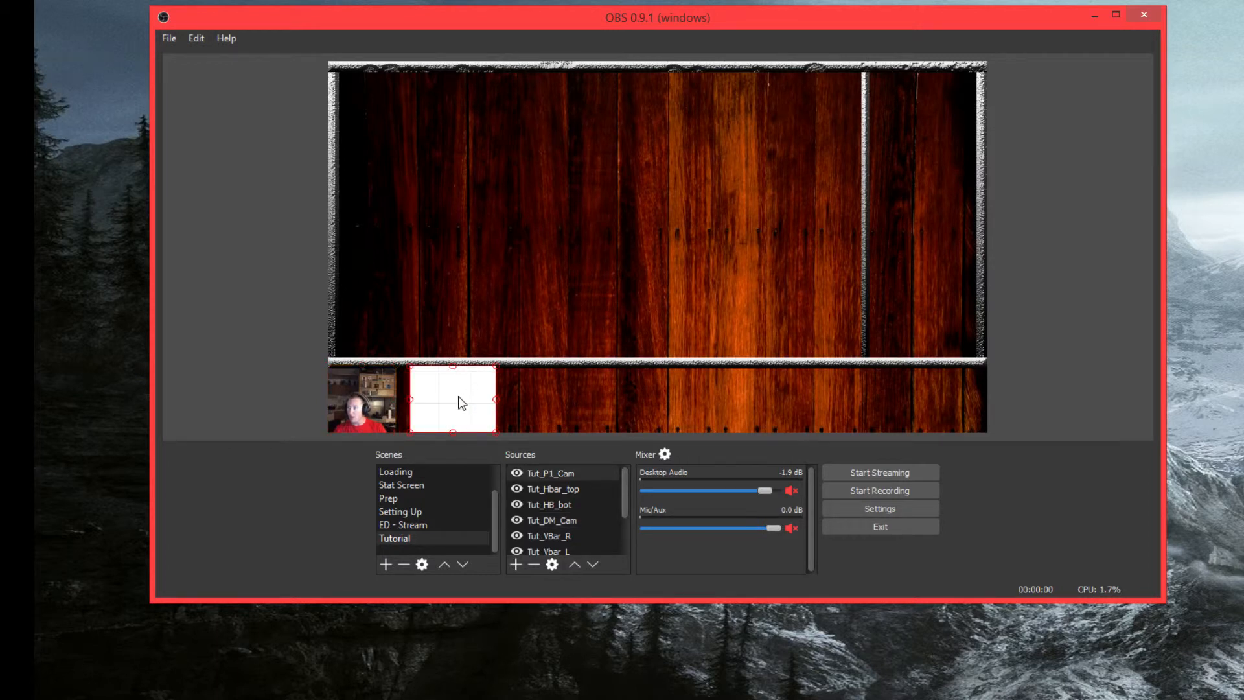
{"action": "left_click_drag", "start_coordinate": [458, 397], "coordinate": [454, 397]}
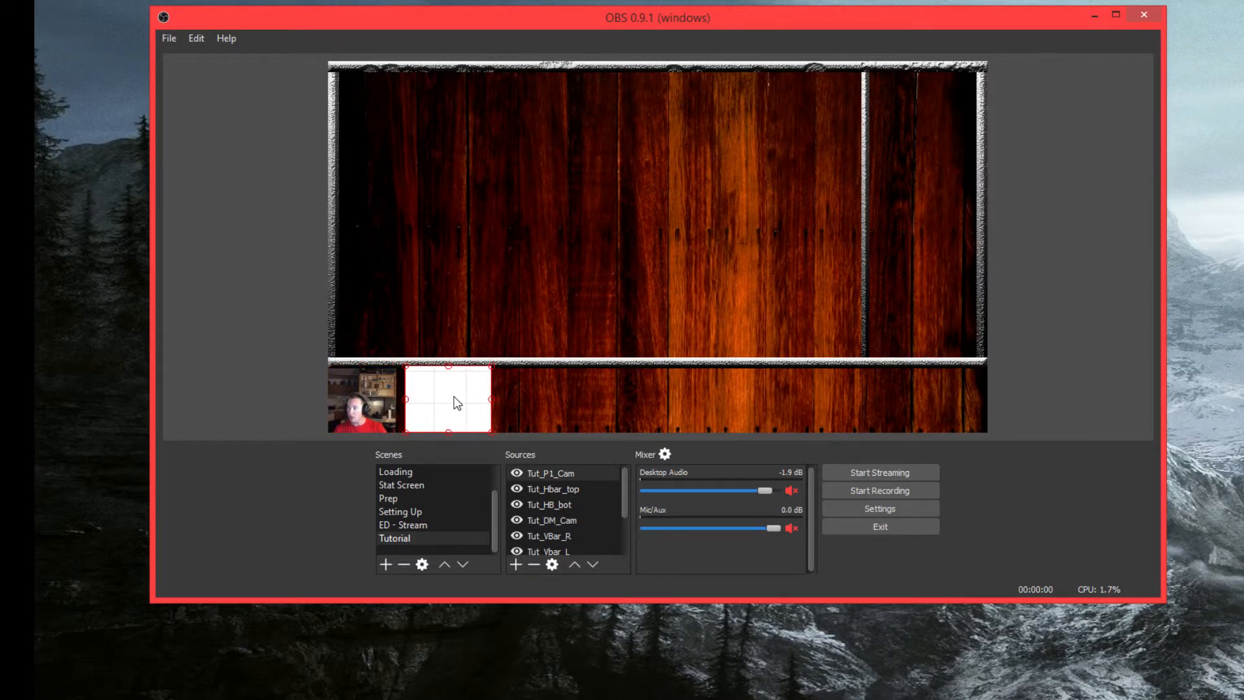
{"action": "left_click", "coordinate": [553, 475]}
{"action": "right_click", "coordinate": [554, 476]}
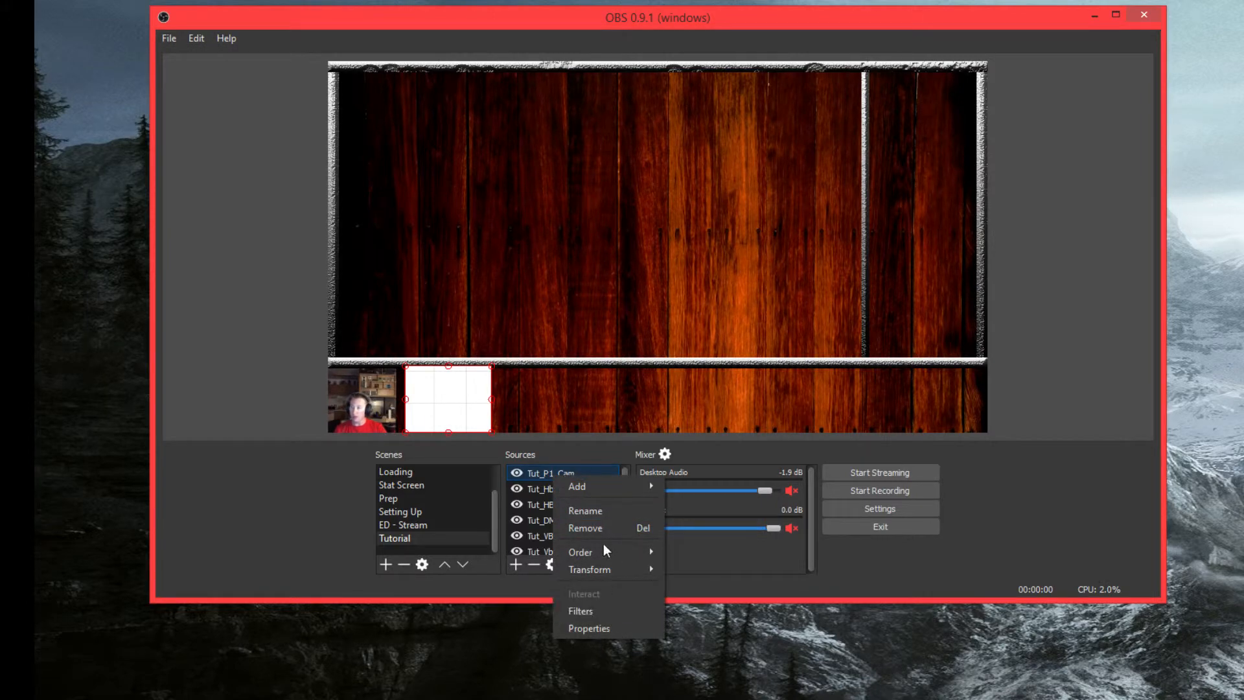
{"action": "mouse_move", "coordinate": [622, 569]}
{"action": "left_click", "coordinate": [705, 573]}
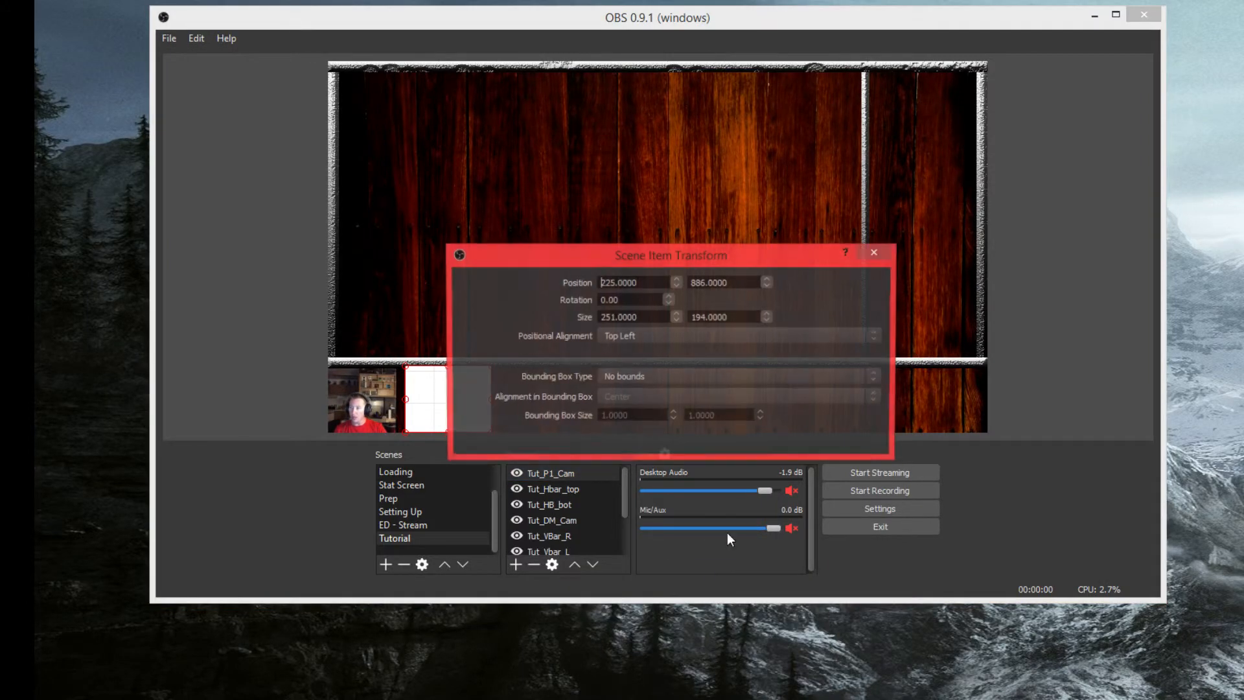
{"action": "left_click_drag", "start_coordinate": [646, 317], "coordinate": [591, 316]}
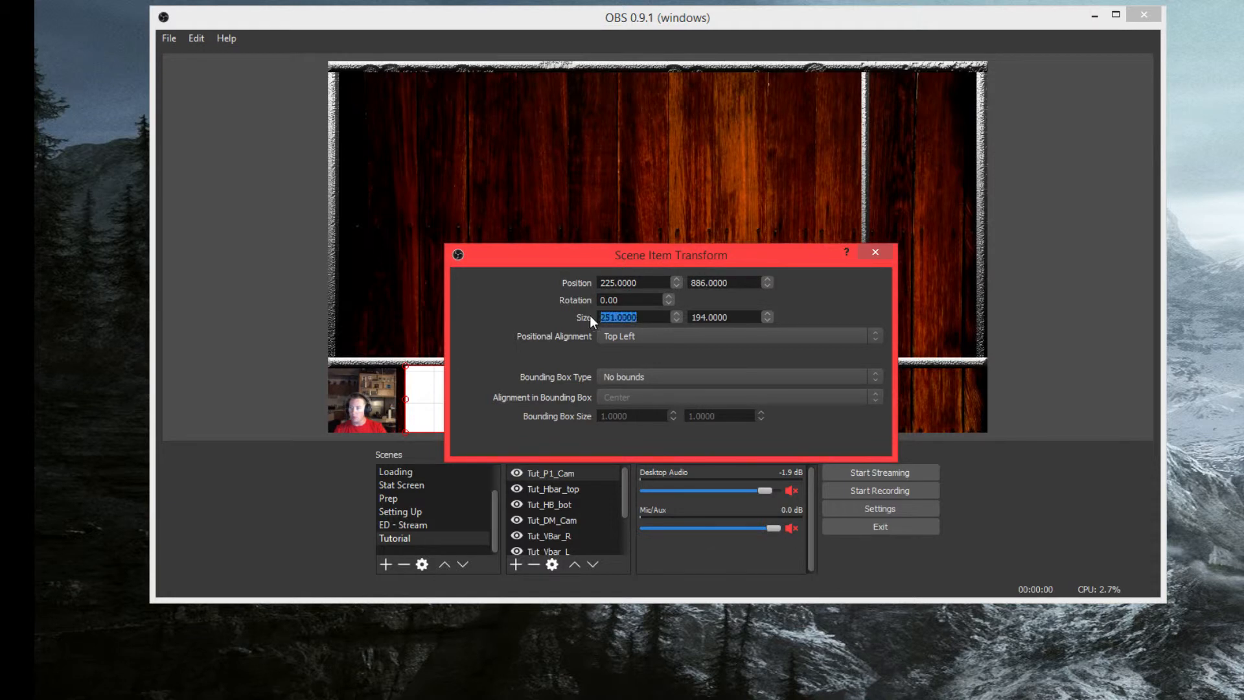
{"action": "type", "text": "198"}
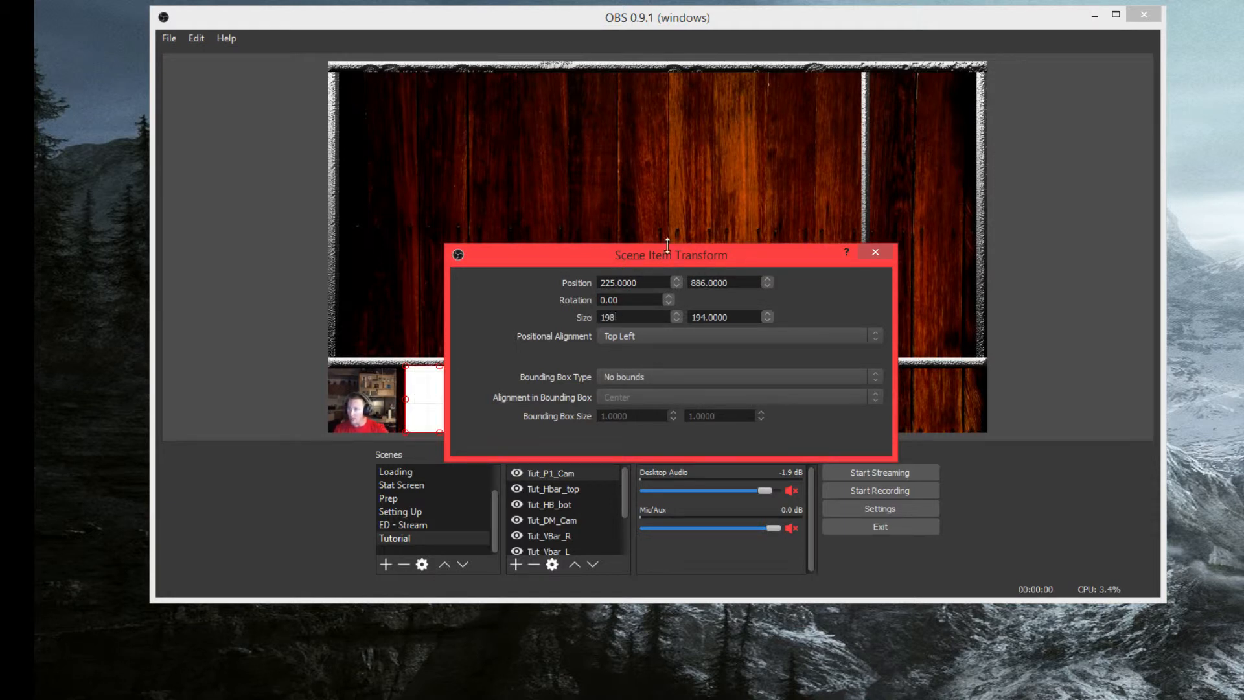
{"action": "left_click_drag", "start_coordinate": [739, 323], "coordinate": [697, 324]}
{"action": "type", "text": "198"}
{"action": "left_click", "coordinate": [876, 252]}
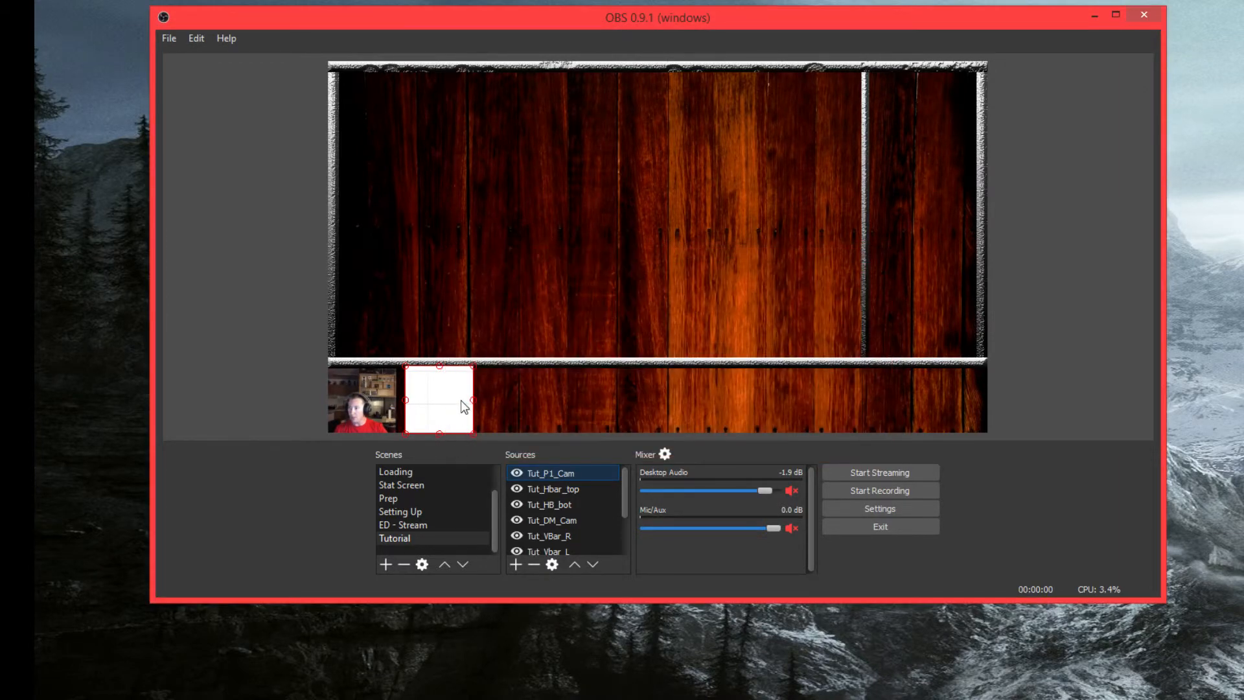
Step: Snap Tut_P1_Cam against the webcam picture's right edge and lower it in the source order to just below Tut_HB_bot
{"action": "left_click_drag", "start_coordinate": [452, 408], "coordinate": [434, 412]}
{"action": "left_click", "coordinate": [258, 381]}
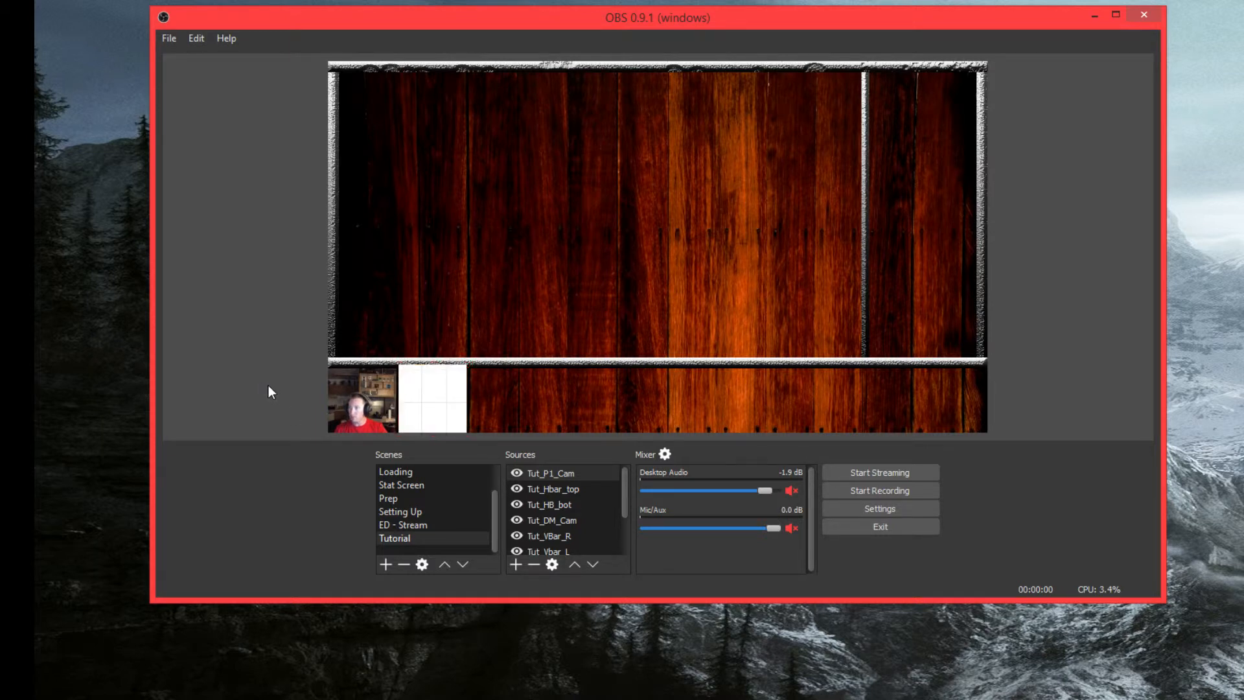
{"action": "left_click", "coordinate": [464, 379]}
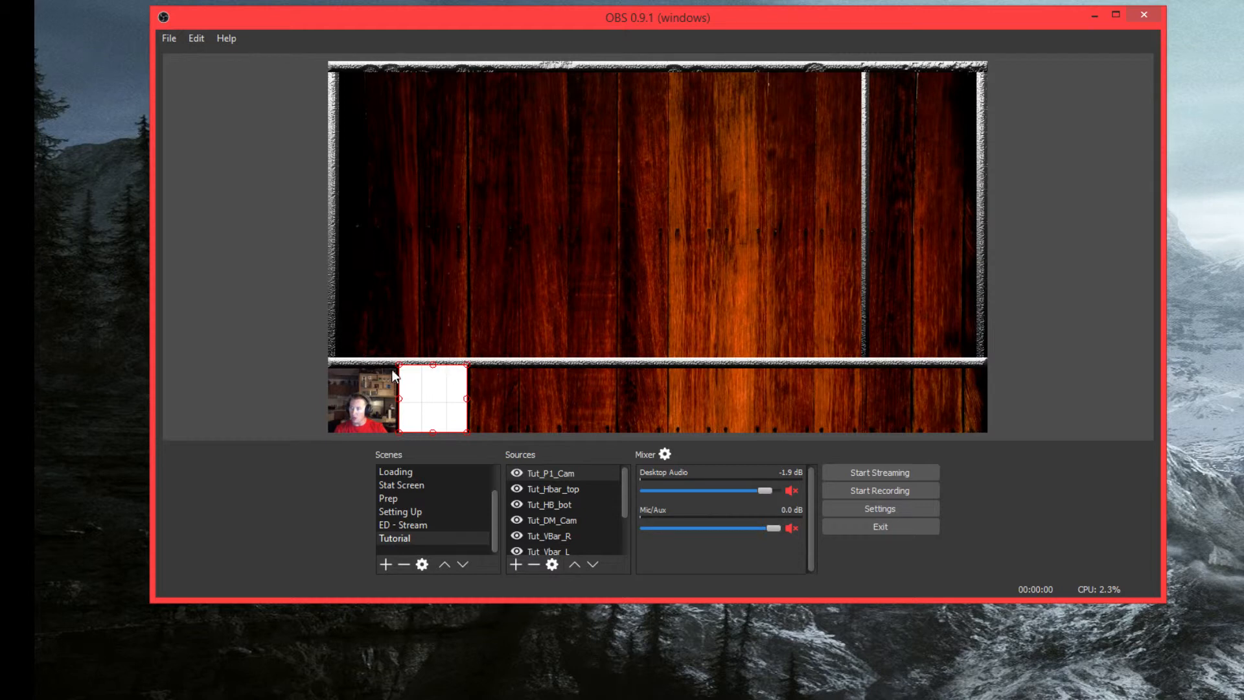
{"action": "left_click", "coordinate": [594, 565]}
{"action": "left_click", "coordinate": [593, 565]}
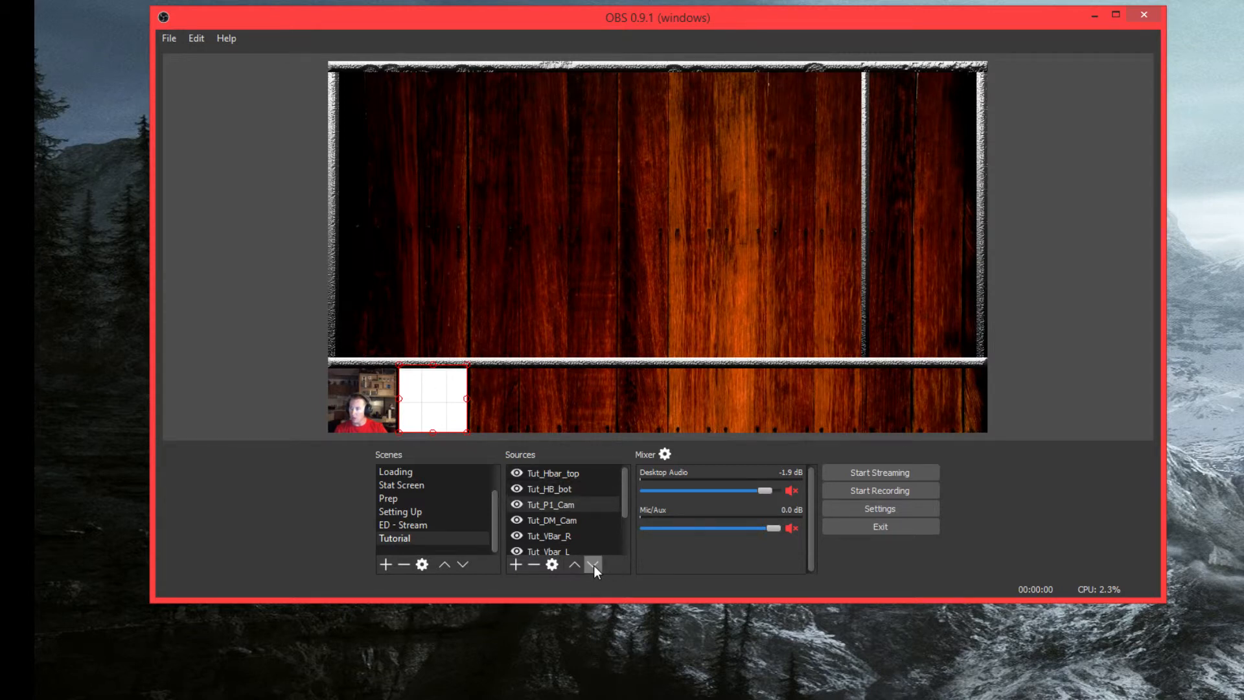
{"action": "left_click", "coordinate": [285, 393]}
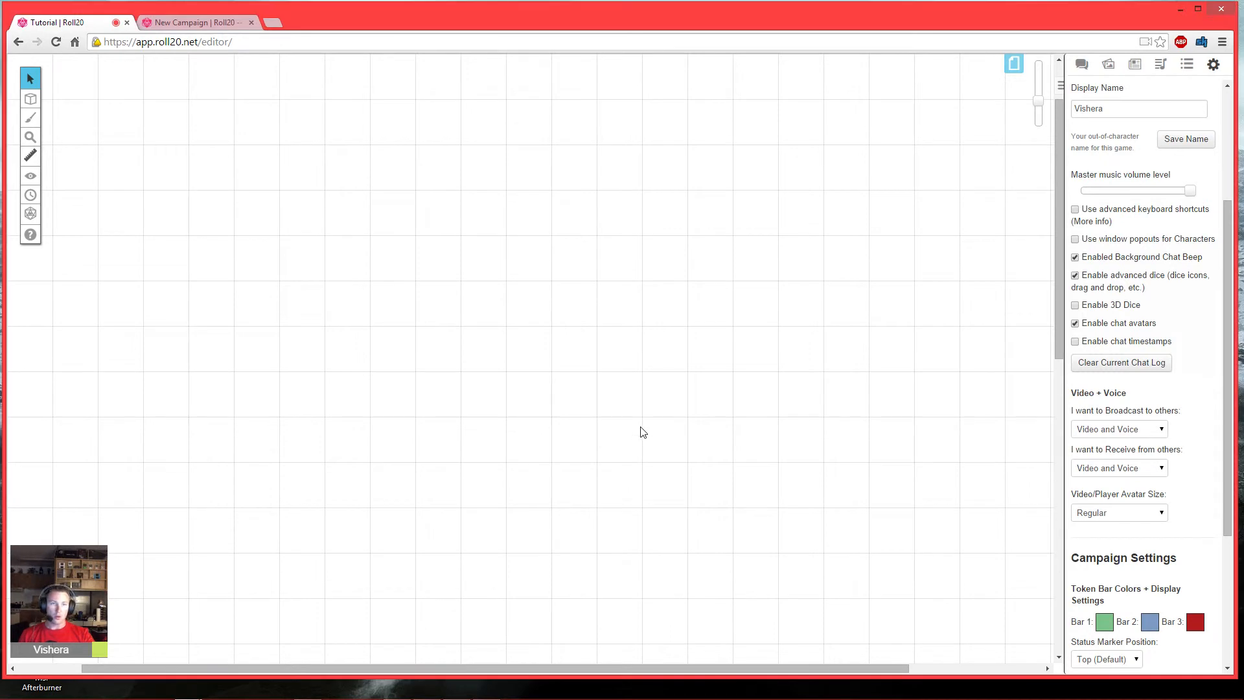
Step: Switch to the Roll20 editor and remove the existing Dungeon Field Battle Music 01 track from the jukebox
{"action": "left_click", "coordinate": [1169, 72]}
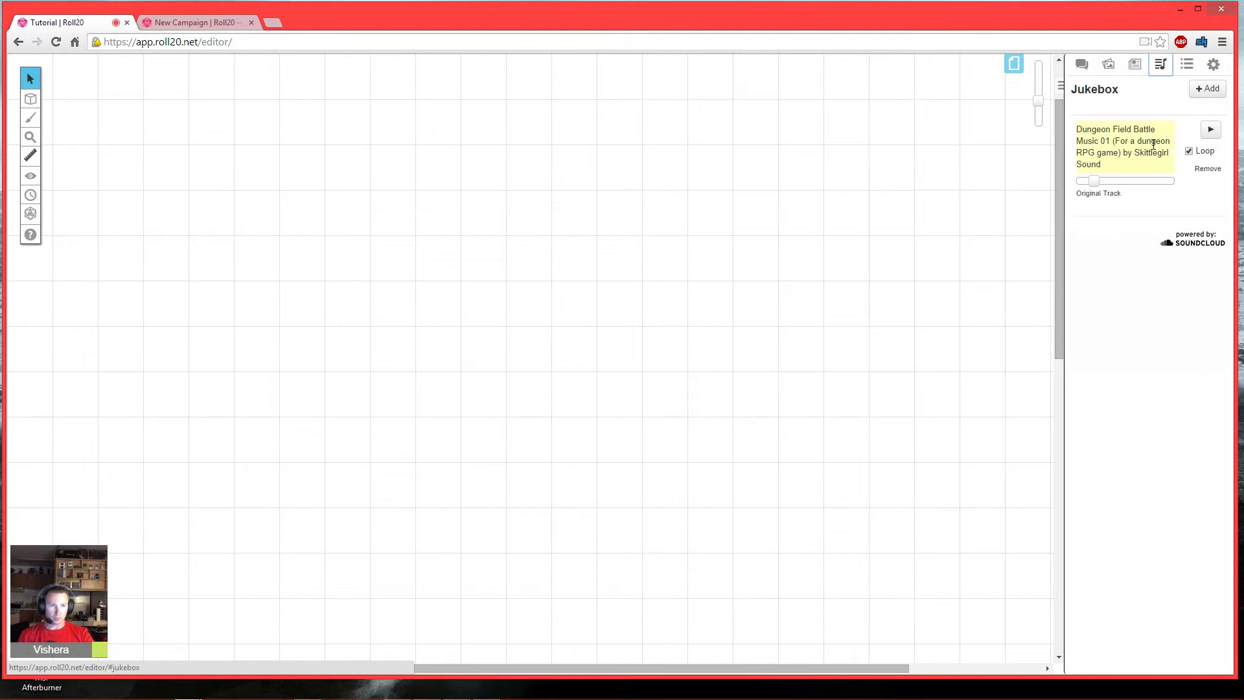
{"action": "left_click", "coordinate": [1208, 170]}
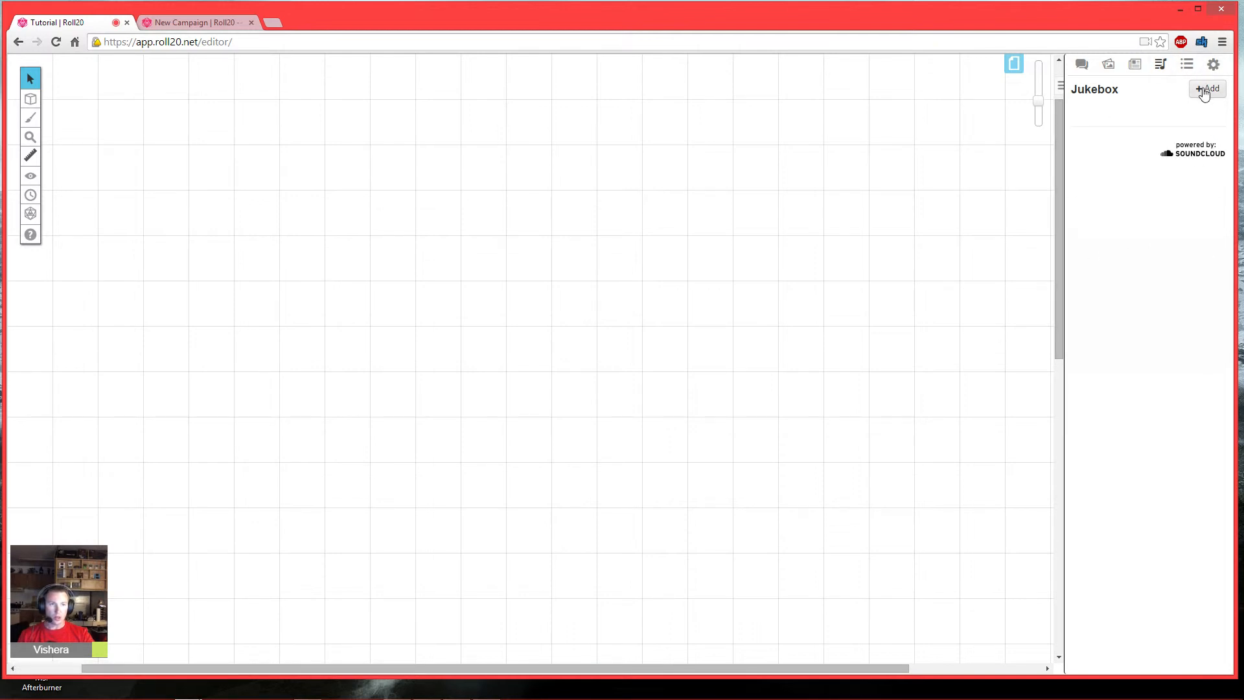
{"action": "left_click", "coordinate": [1163, 68]}
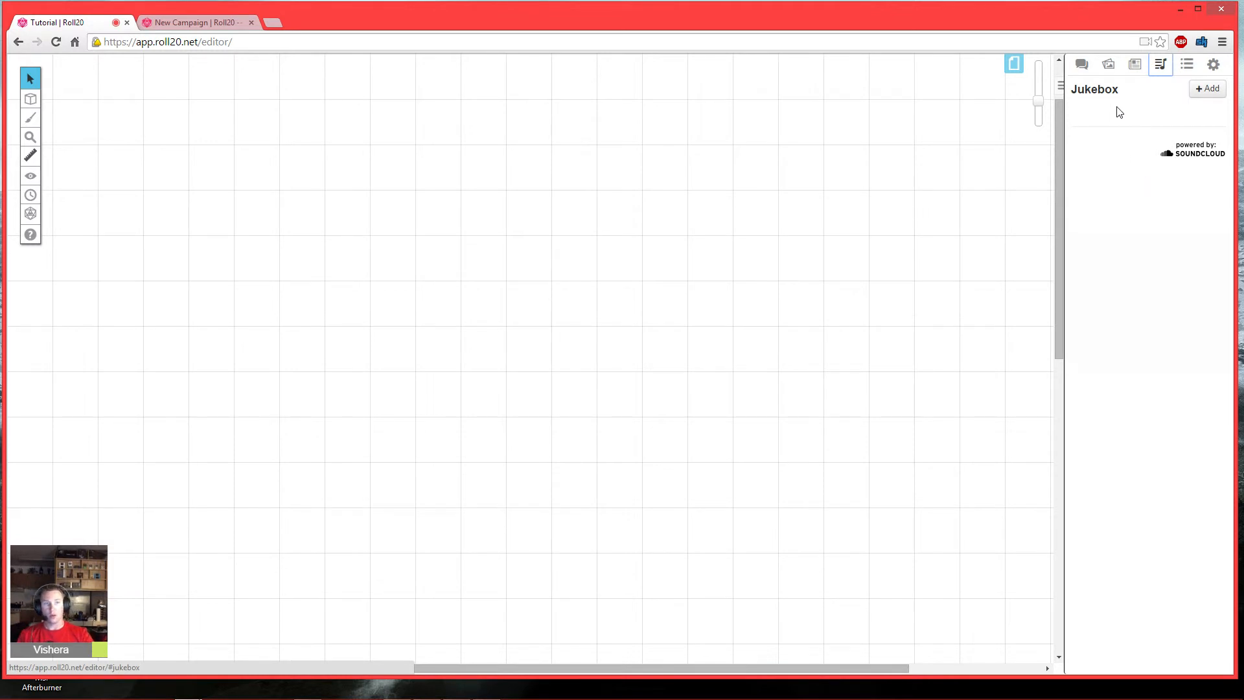
Step: Add the Dungeon Field Battle Music 01 track to the jukebox from the "Battle music" background music results
{"action": "left_click", "coordinate": [1207, 90]}
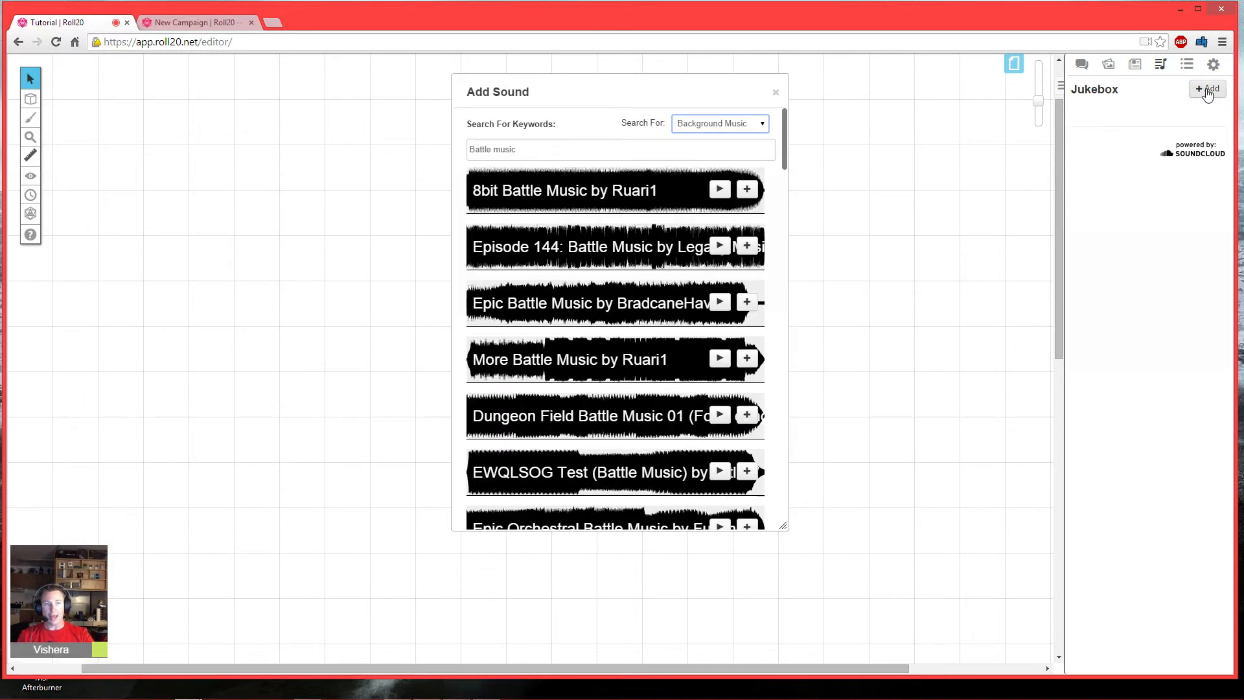
{"action": "left_click", "coordinate": [551, 154]}
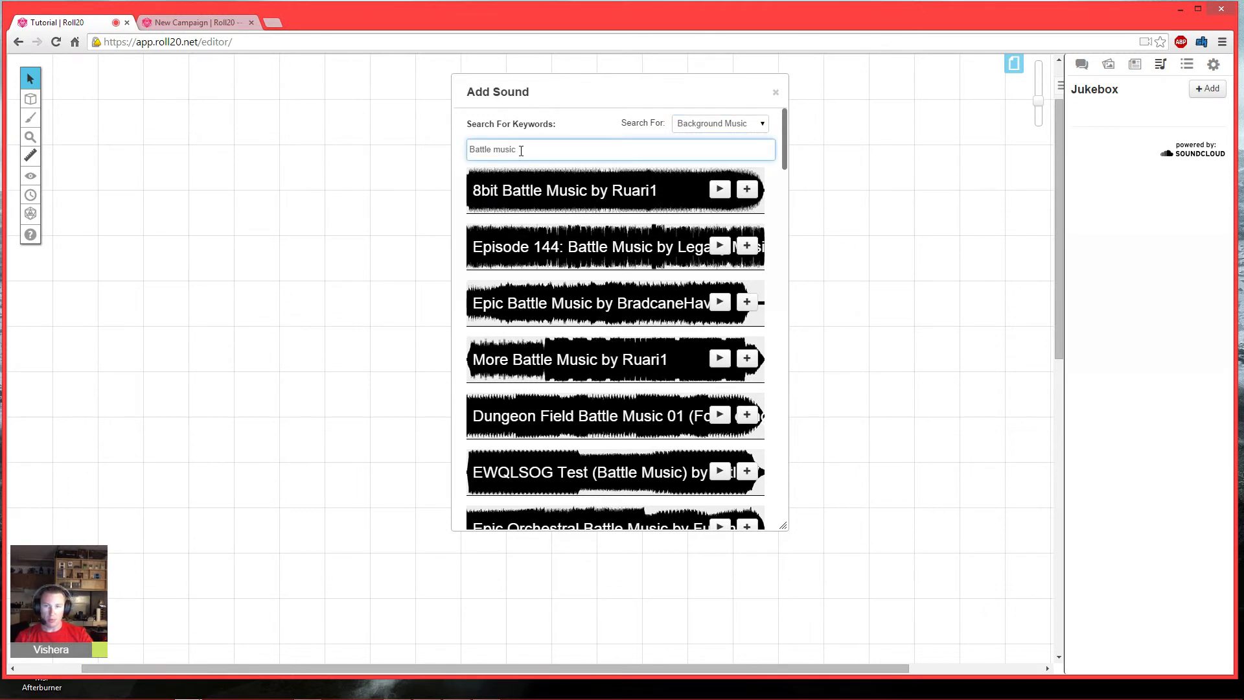
{"action": "left_click_drag", "start_coordinate": [521, 150], "coordinate": [463, 142]}
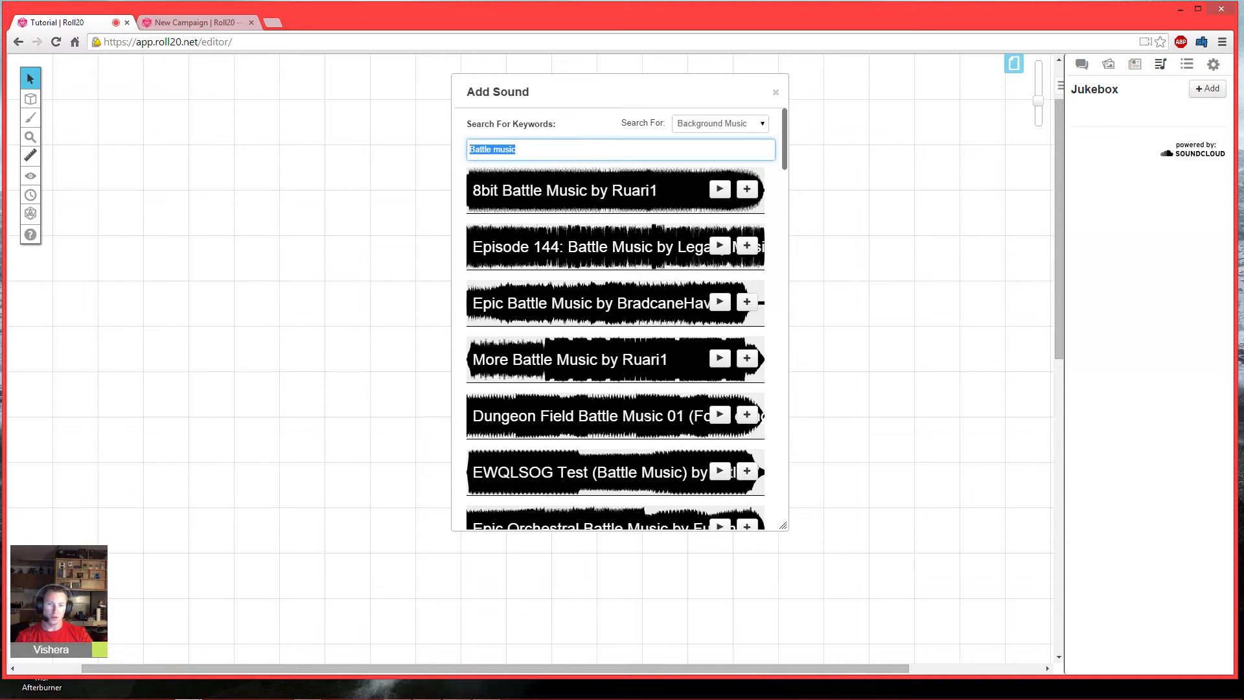
{"action": "left_click", "coordinate": [748, 420]}
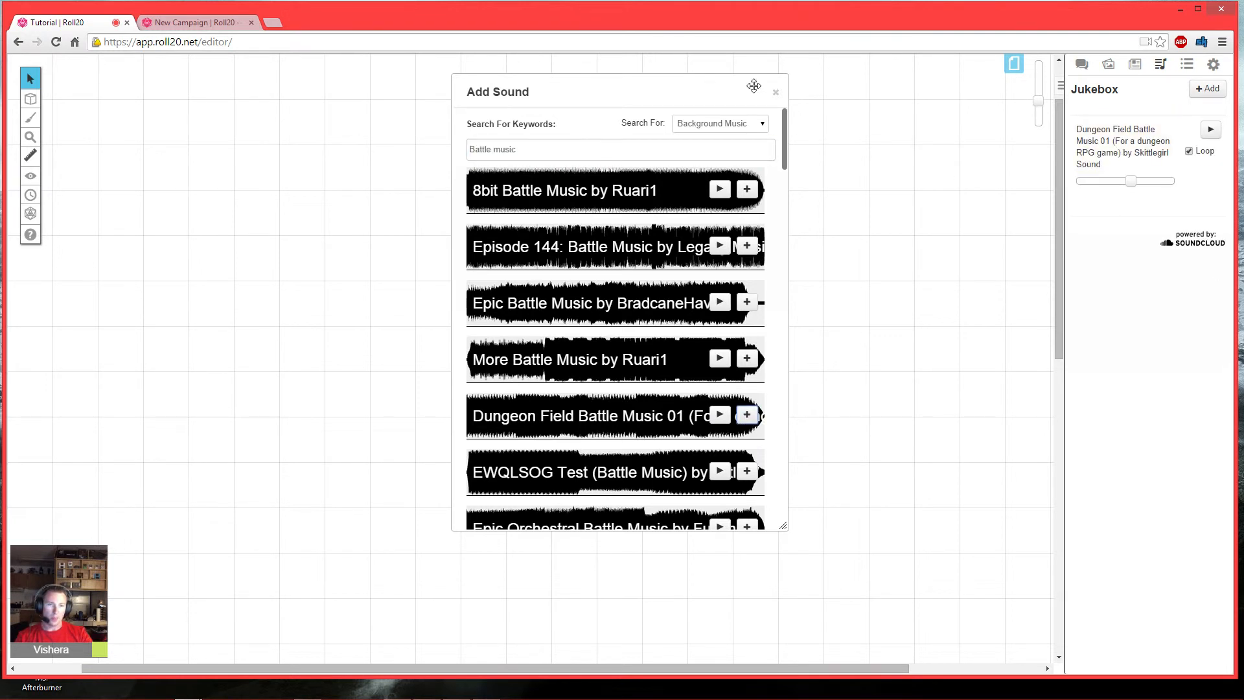
{"action": "left_click", "coordinate": [776, 92]}
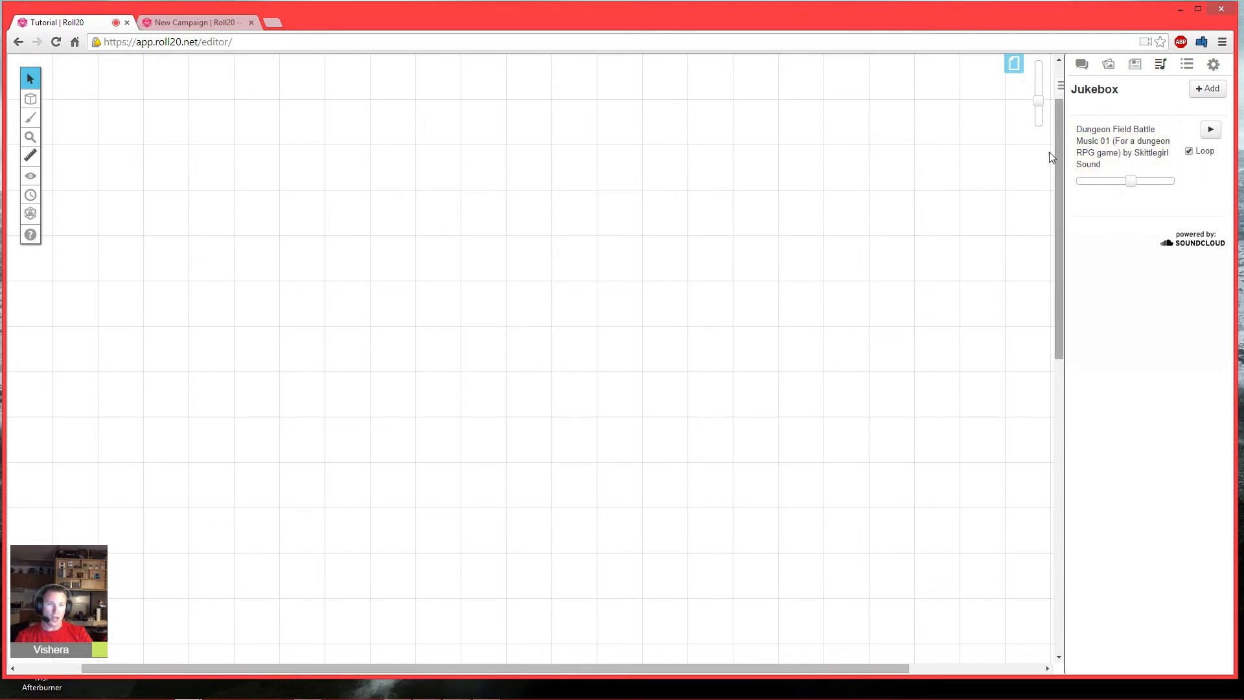
Step: Rename the jukebox track as "Battle Music" and lower its volume to about a fifth
{"action": "left_click", "coordinate": [1112, 136]}
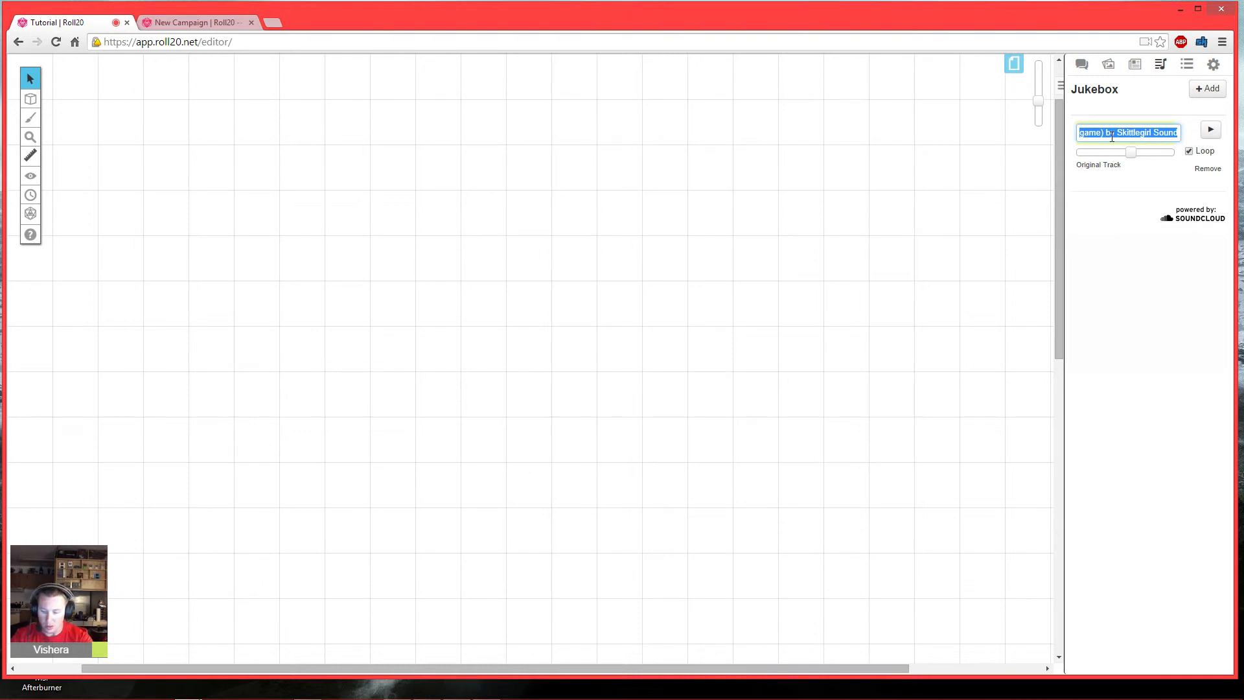
{"action": "type", "text": "Battle Music"}
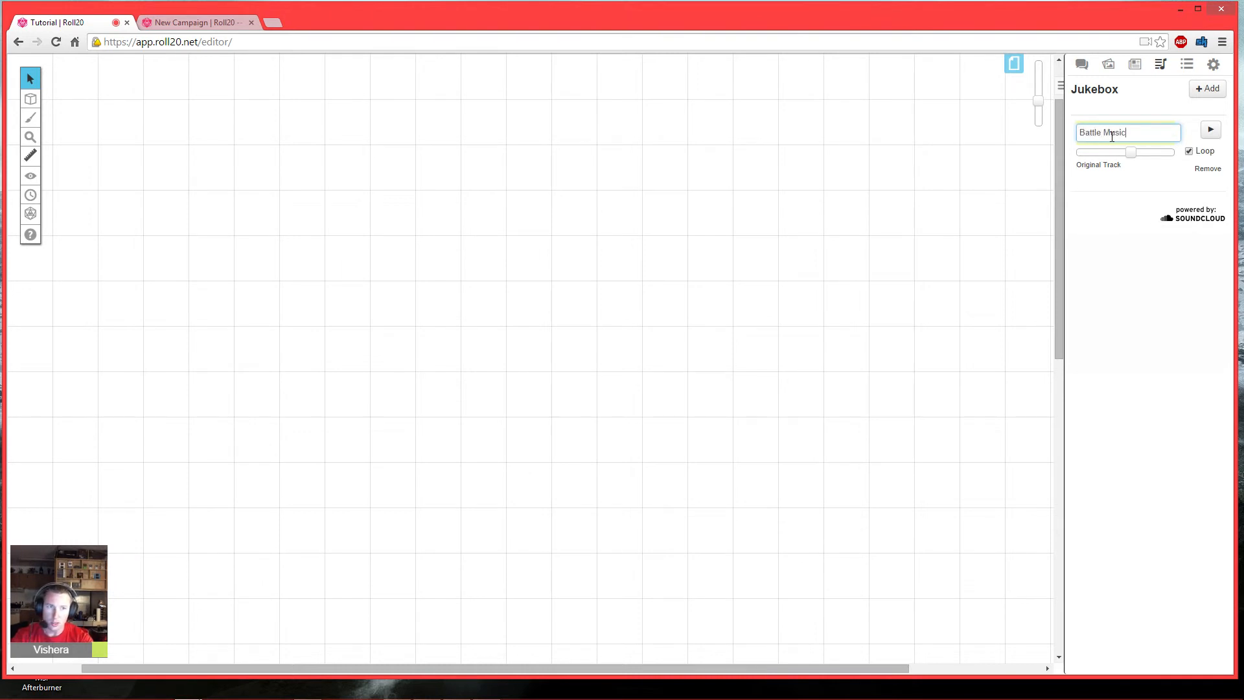
{"action": "key", "text": "Return"}
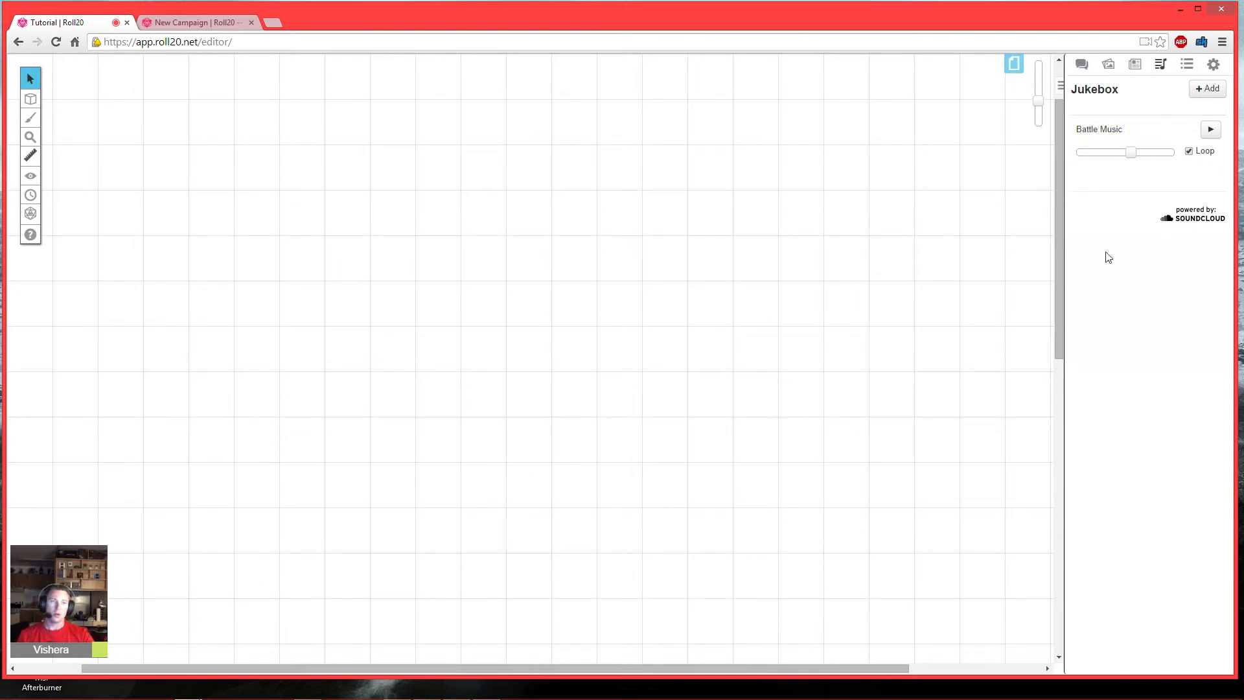
{"action": "mouse_move", "coordinate": [1125, 155]}
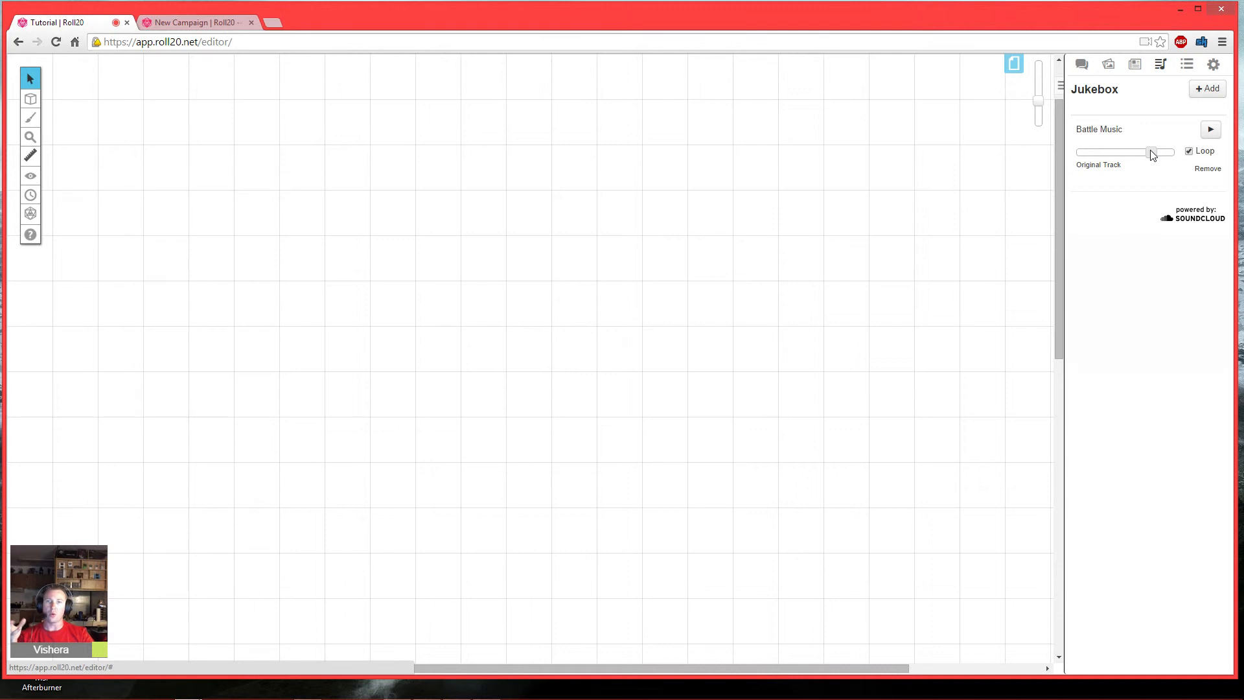
{"action": "left_click_drag", "start_coordinate": [1152, 155], "coordinate": [1101, 156]}
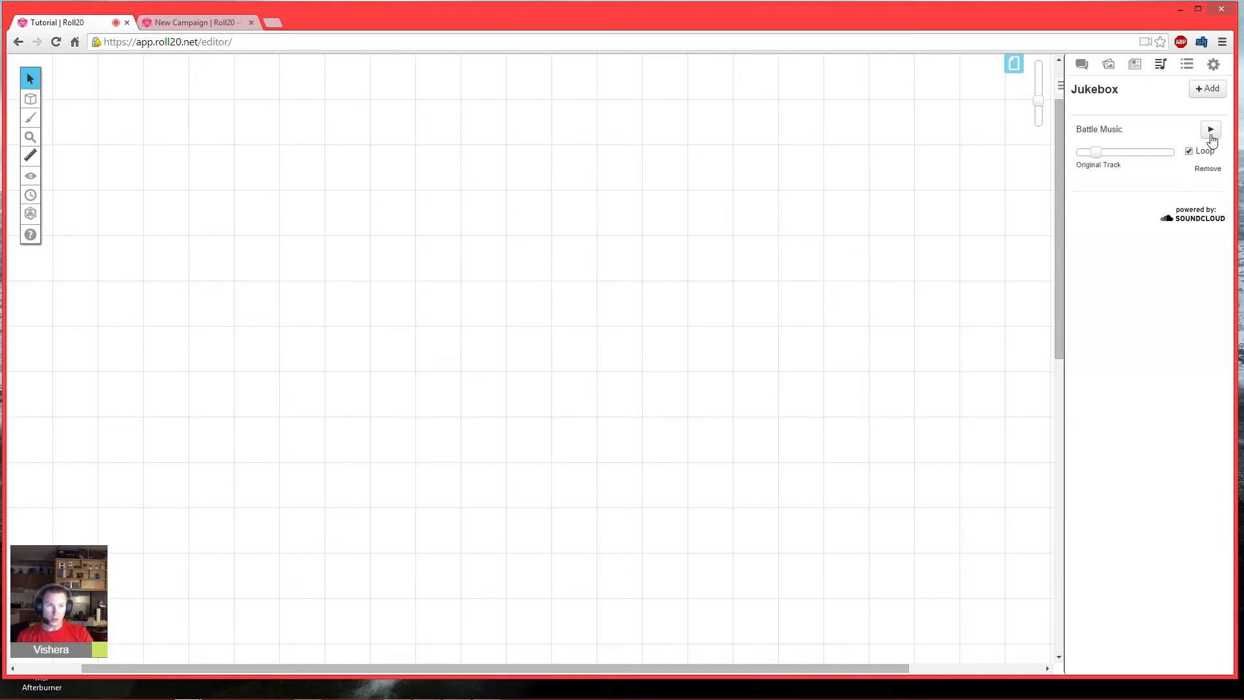
Step: Start adding a jukebox sound, set the search to Sound Effects, and search for "squeeky door", corrected to "squeaky door"
{"action": "left_click", "coordinate": [1208, 89]}
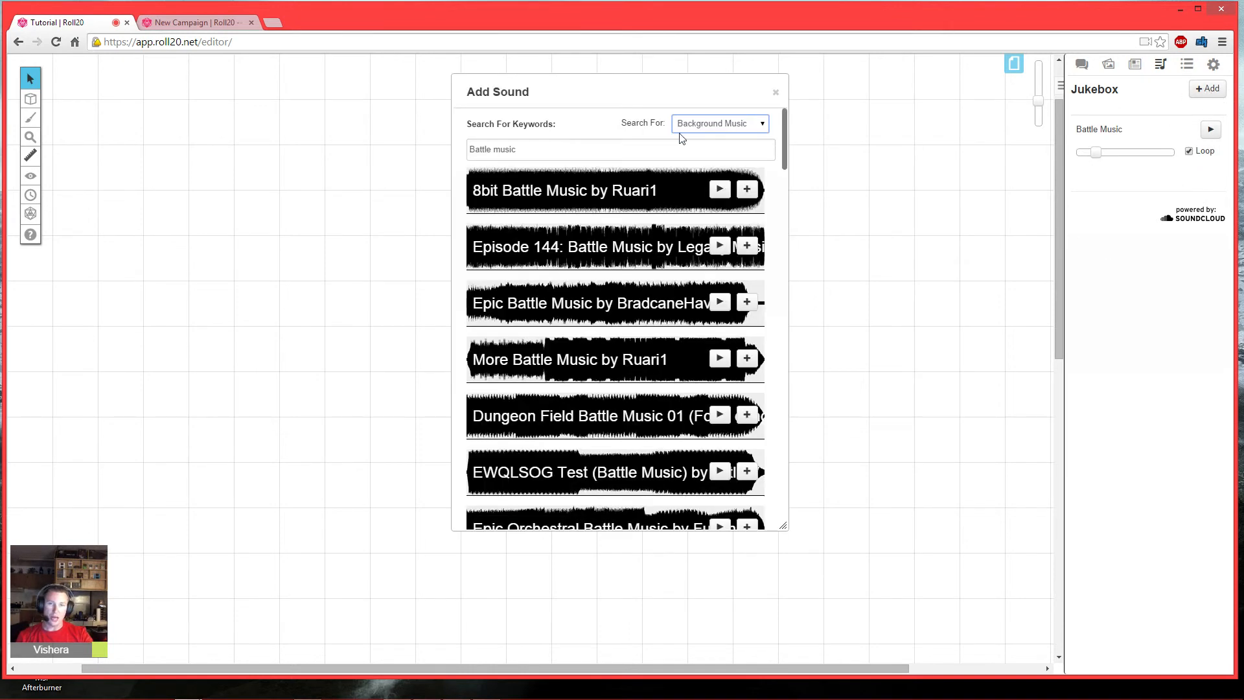
{"action": "left_click", "coordinate": [755, 132]}
{"action": "left_click", "coordinate": [716, 143]}
{"action": "left_click", "coordinate": [578, 147]}
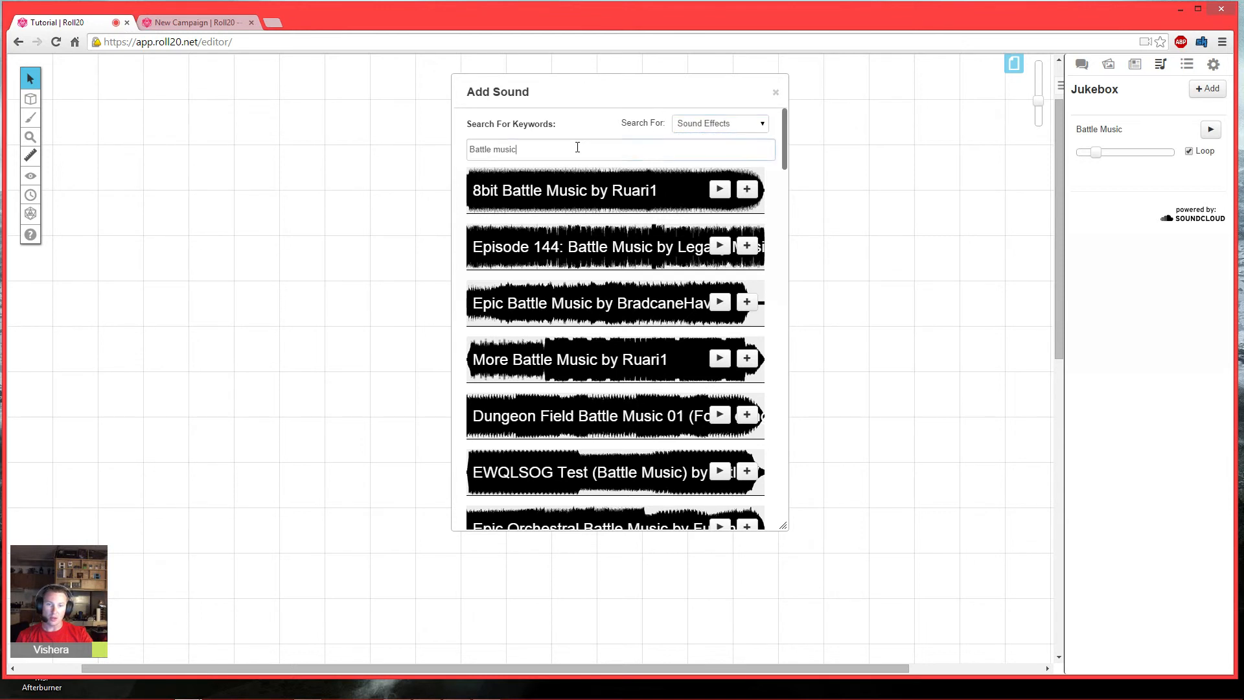
{"action": "triple_click", "coordinate": [577, 148]}
{"action": "type", "text": "sq"}
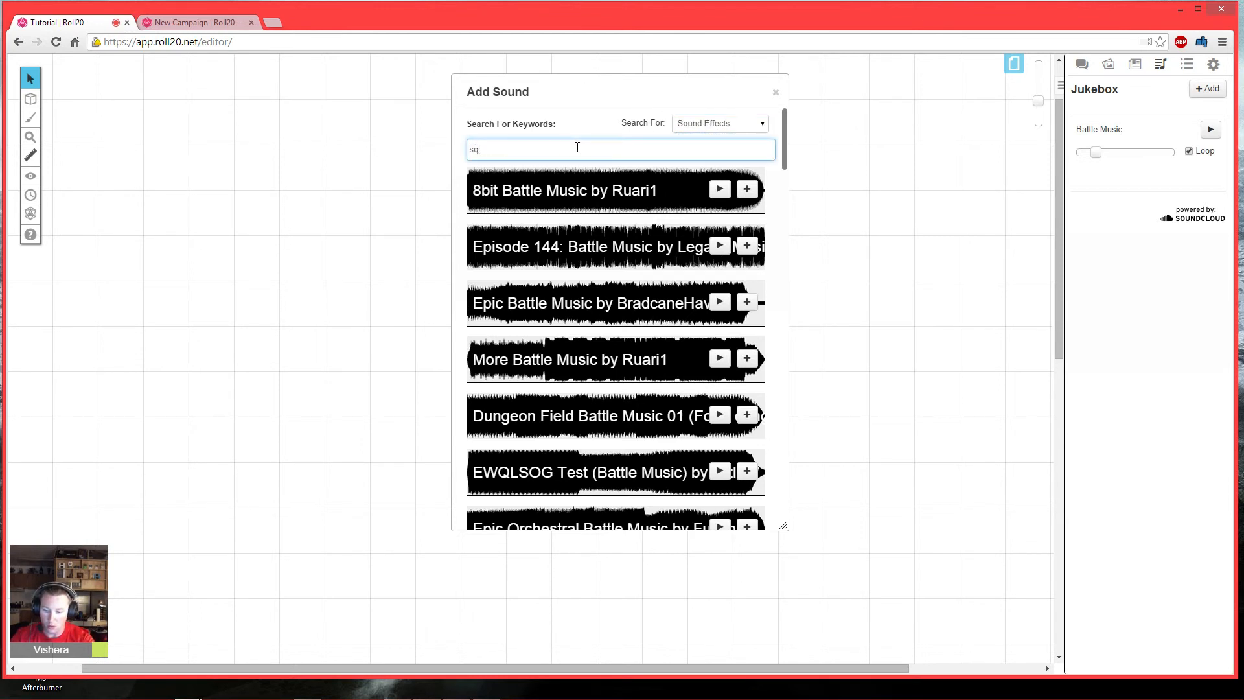
{"action": "type", "text": "ueeky door"}
{"action": "key", "text": "Return"}
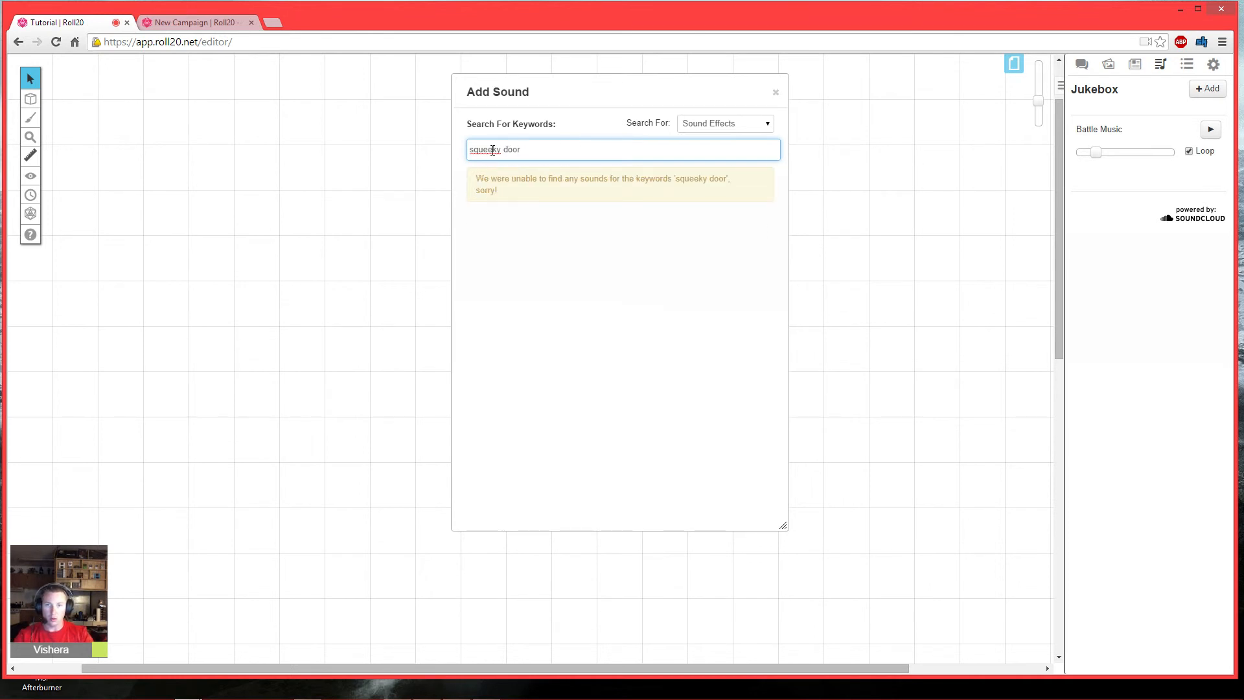
{"action": "key", "text": "BackSpace"}
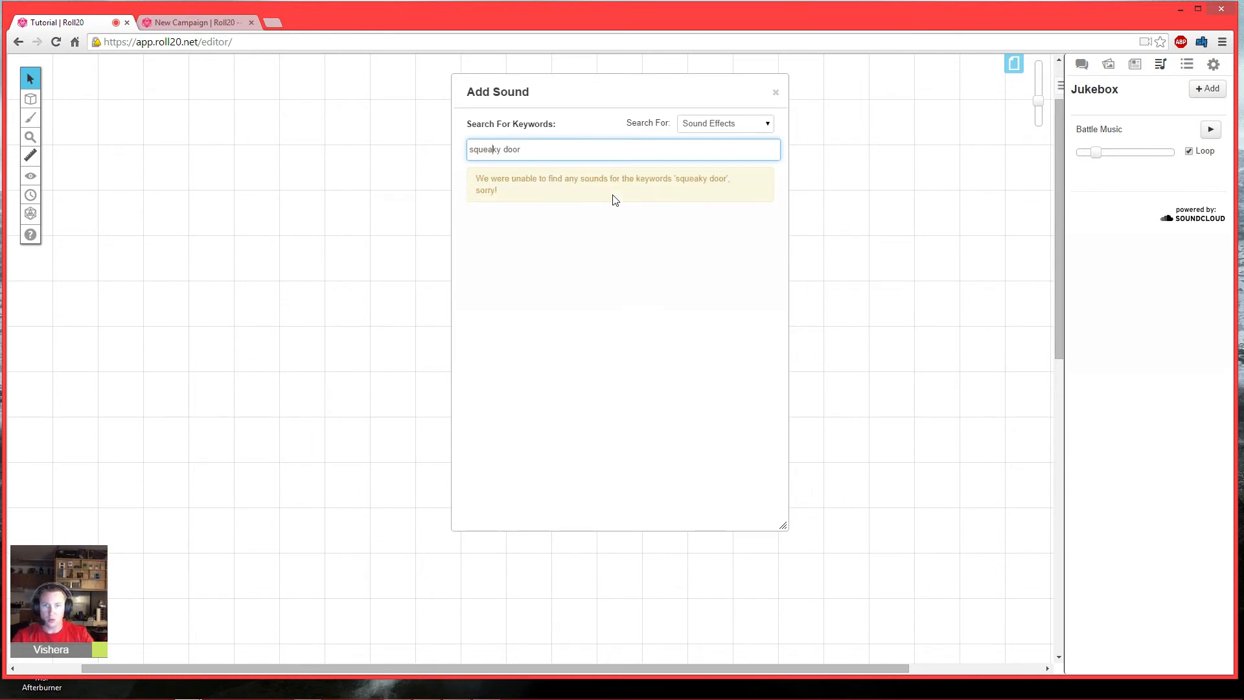
Step: Search the sound effects for "door", preview the "Door open" sound, and add it to the jukebox
{"action": "left_click_drag", "start_coordinate": [541, 149], "coordinate": [407, 132]}
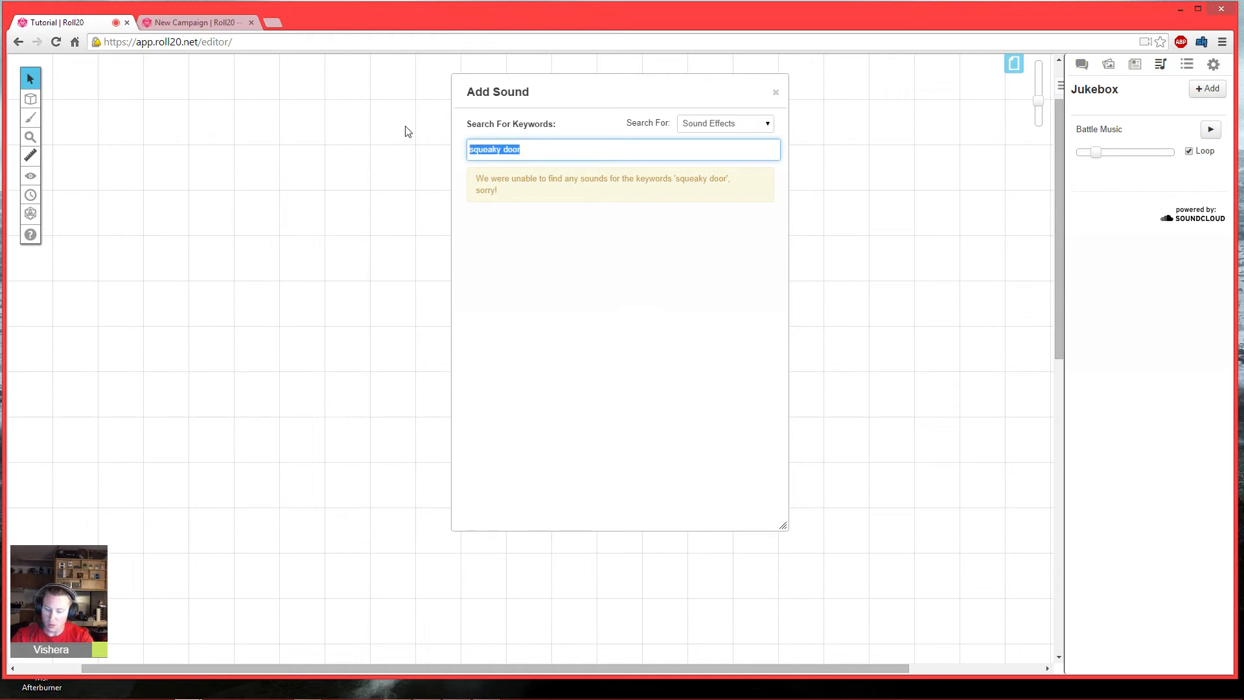
{"action": "type", "text": "door"}
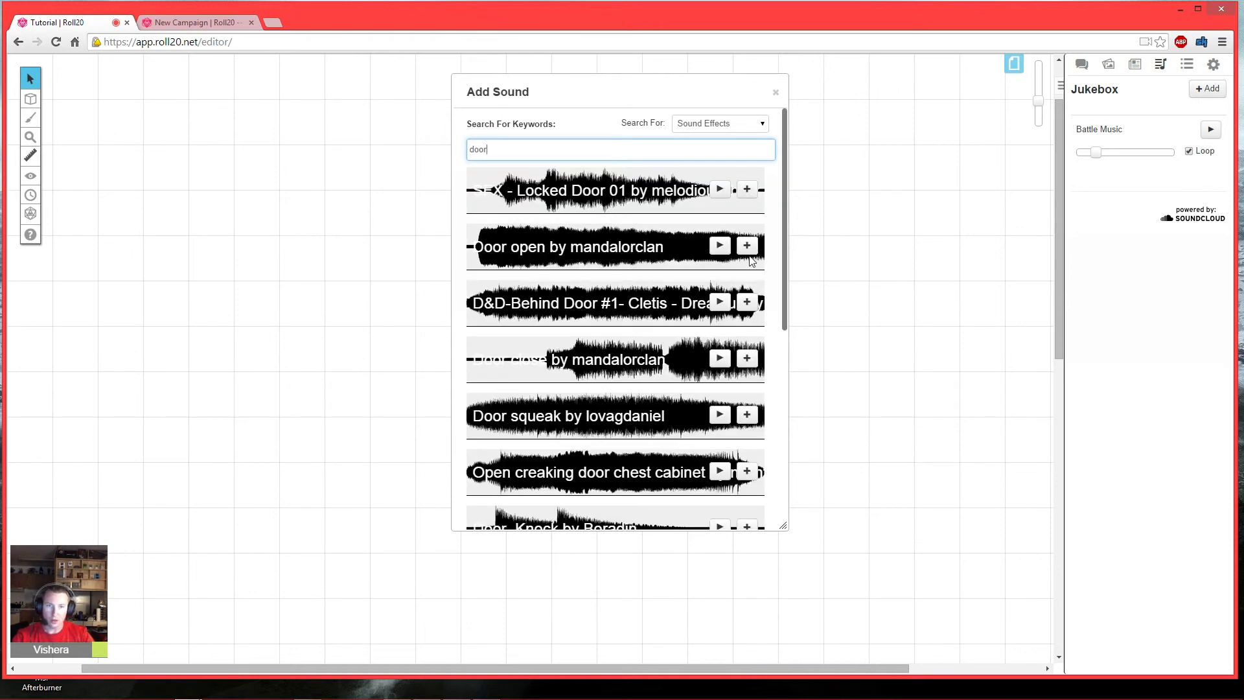
{"action": "left_click", "coordinate": [720, 247]}
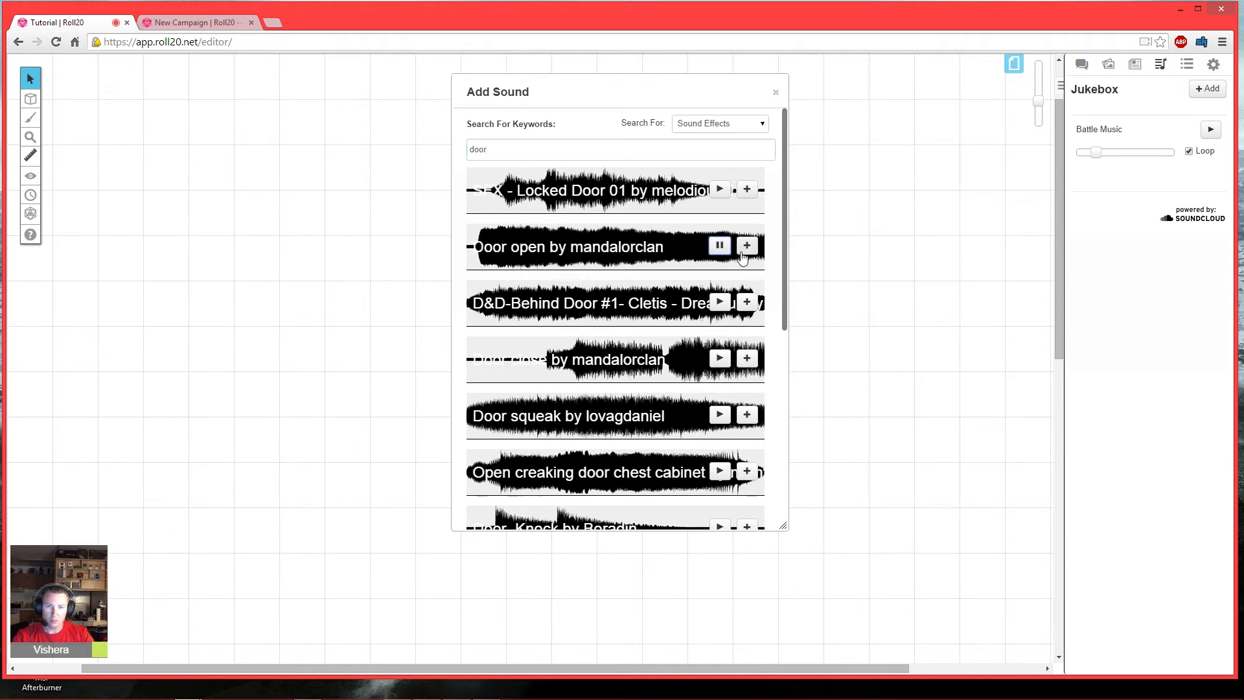
{"action": "left_click", "coordinate": [719, 249]}
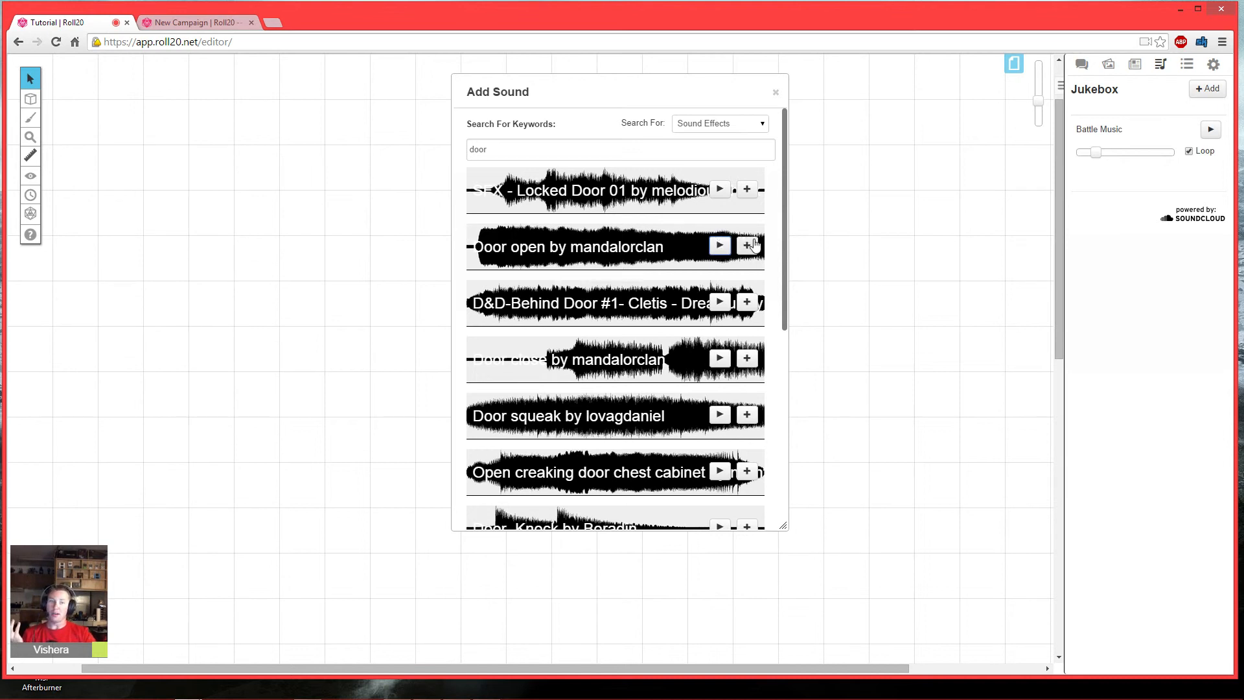
{"action": "left_click", "coordinate": [747, 247]}
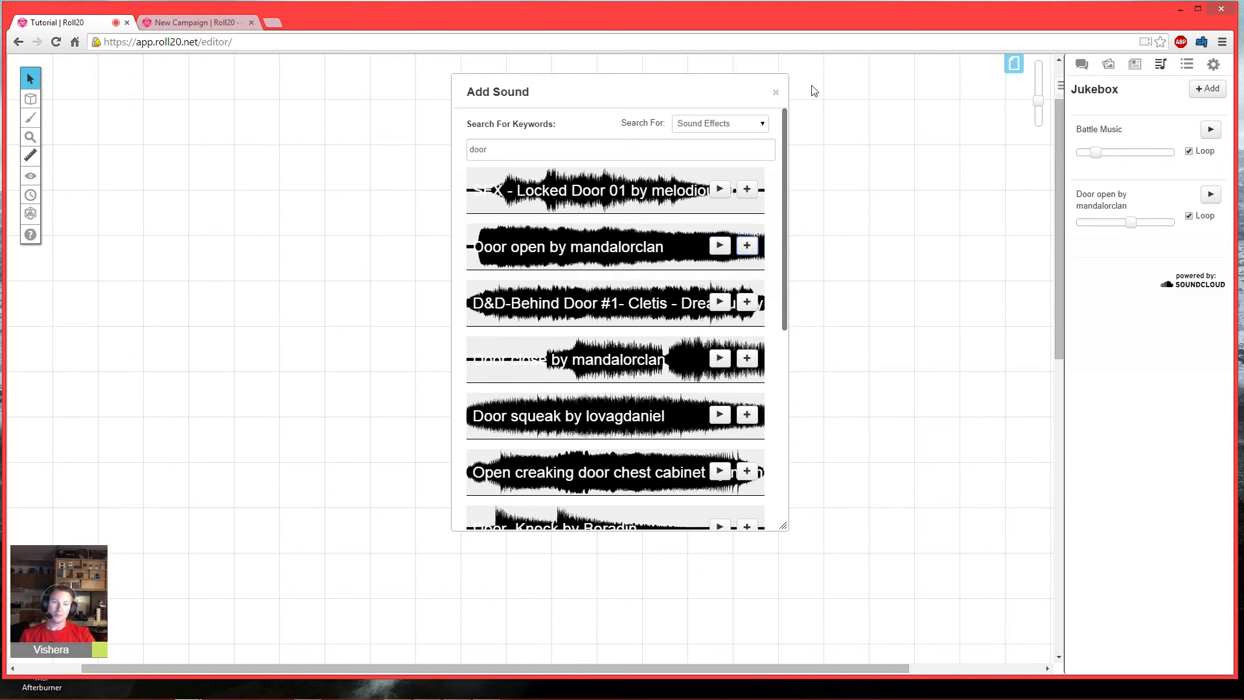
{"action": "left_click", "coordinate": [775, 92]}
Step: Lower the "Door open" track's volume to about a fifth and open its name for editing
{"action": "mouse_move", "coordinate": [1127, 128]}
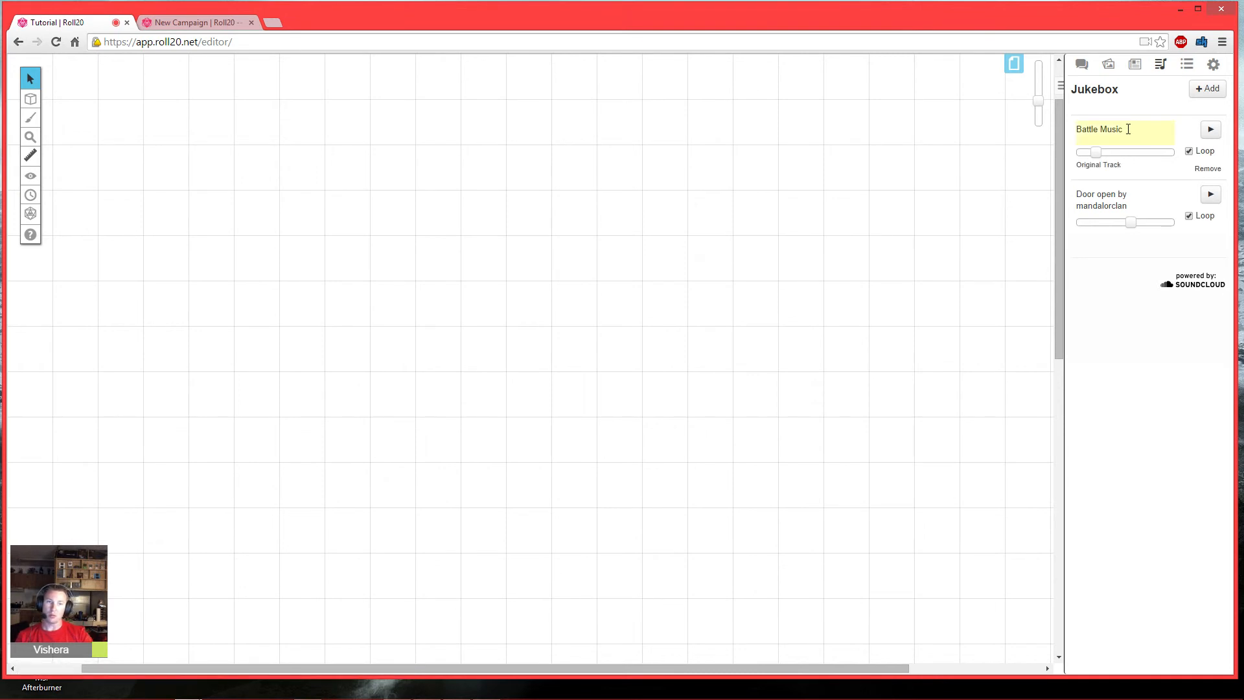
{"action": "left_click_drag", "start_coordinate": [1130, 230], "coordinate": [1094, 226]}
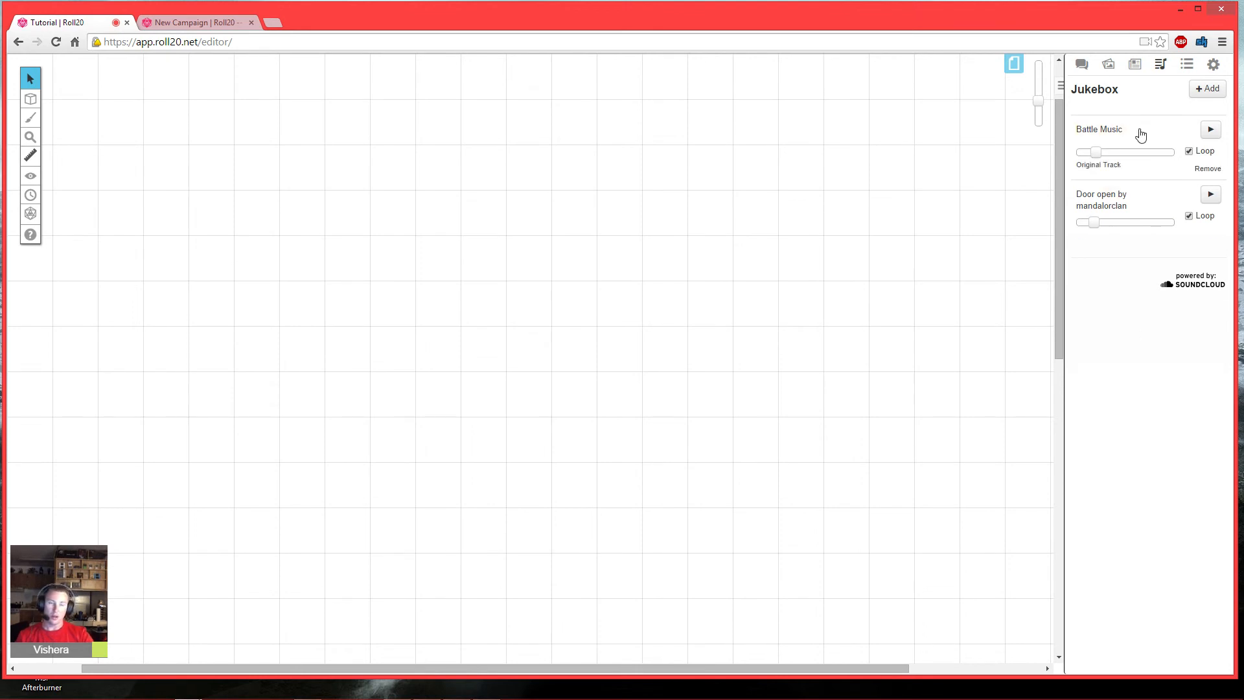
{"action": "left_click", "coordinate": [1100, 195]}
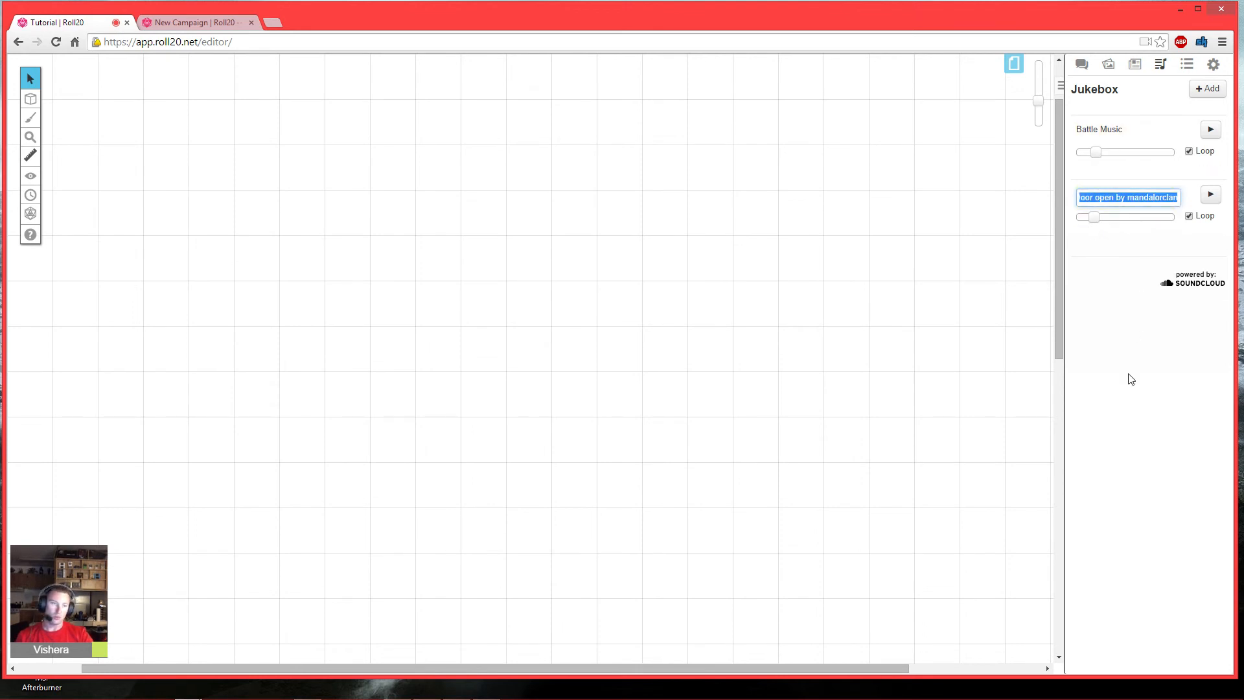
{"action": "key", "text": "Home"}
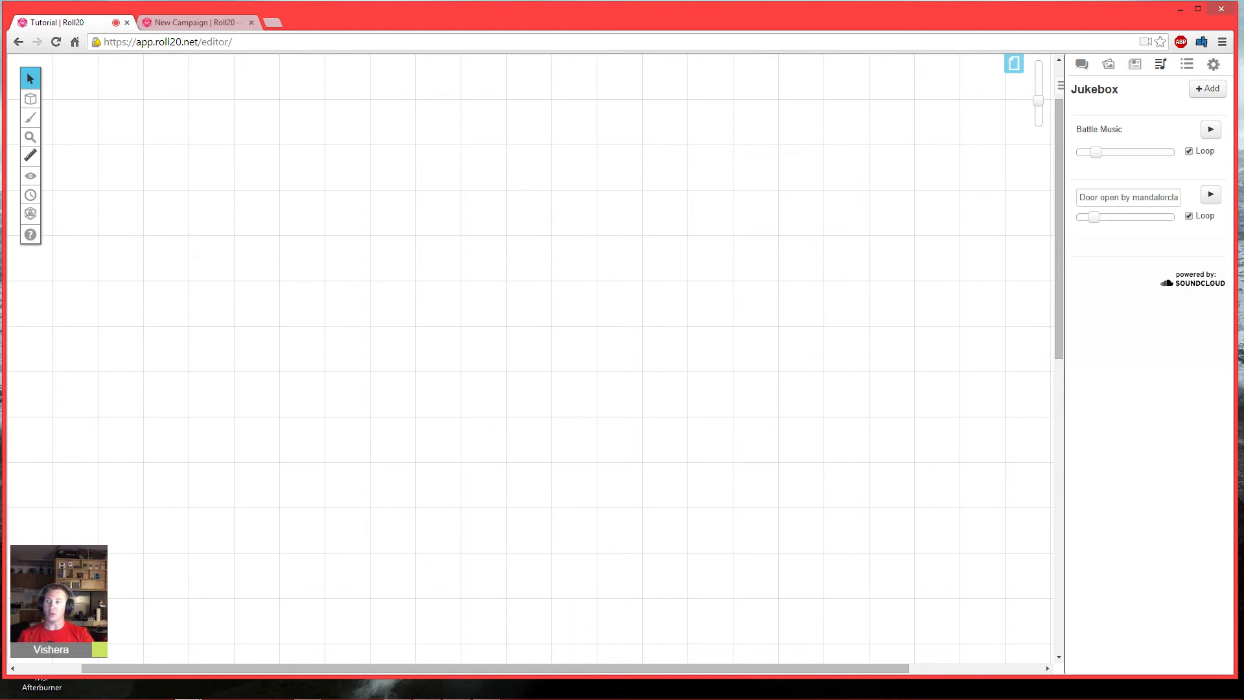
Step: Bring the OBS window over the Roll20 editor to view the Tutorial scene, and move it back off this screen
{"action": "left_click_drag", "start_coordinate": [0, 90], "coordinate": [766, 69]}
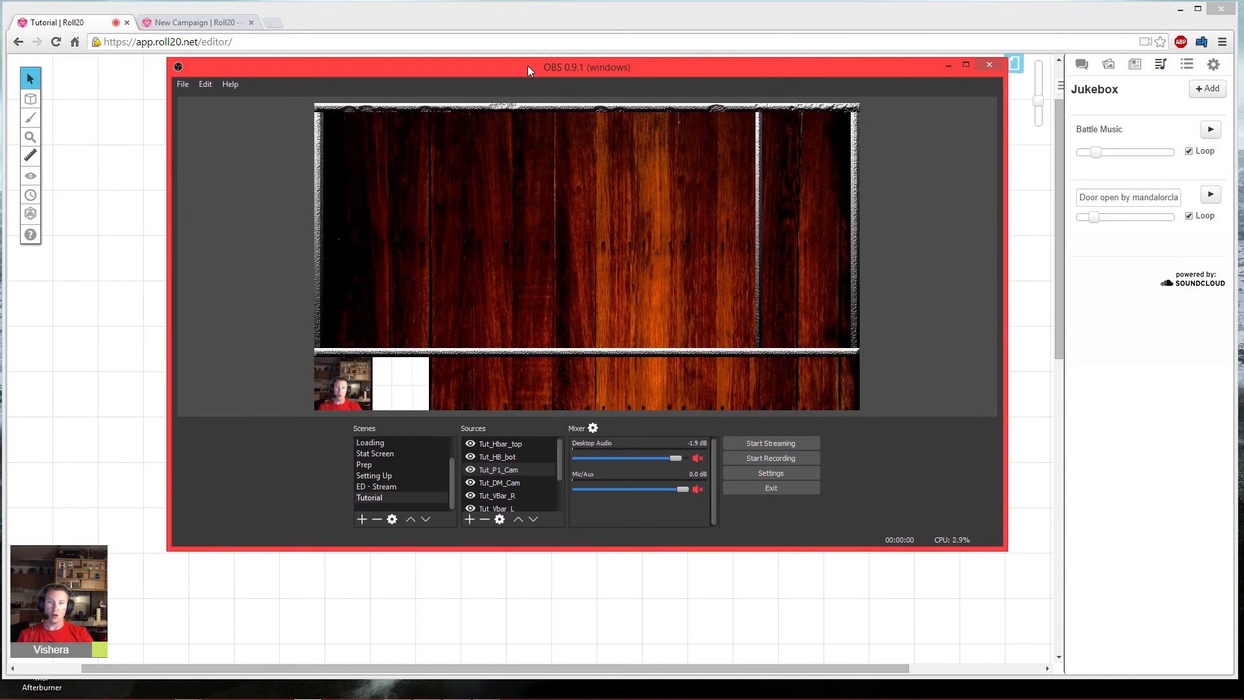
{"action": "left_click_drag", "start_coordinate": [528, 65], "coordinate": [365, 184]}
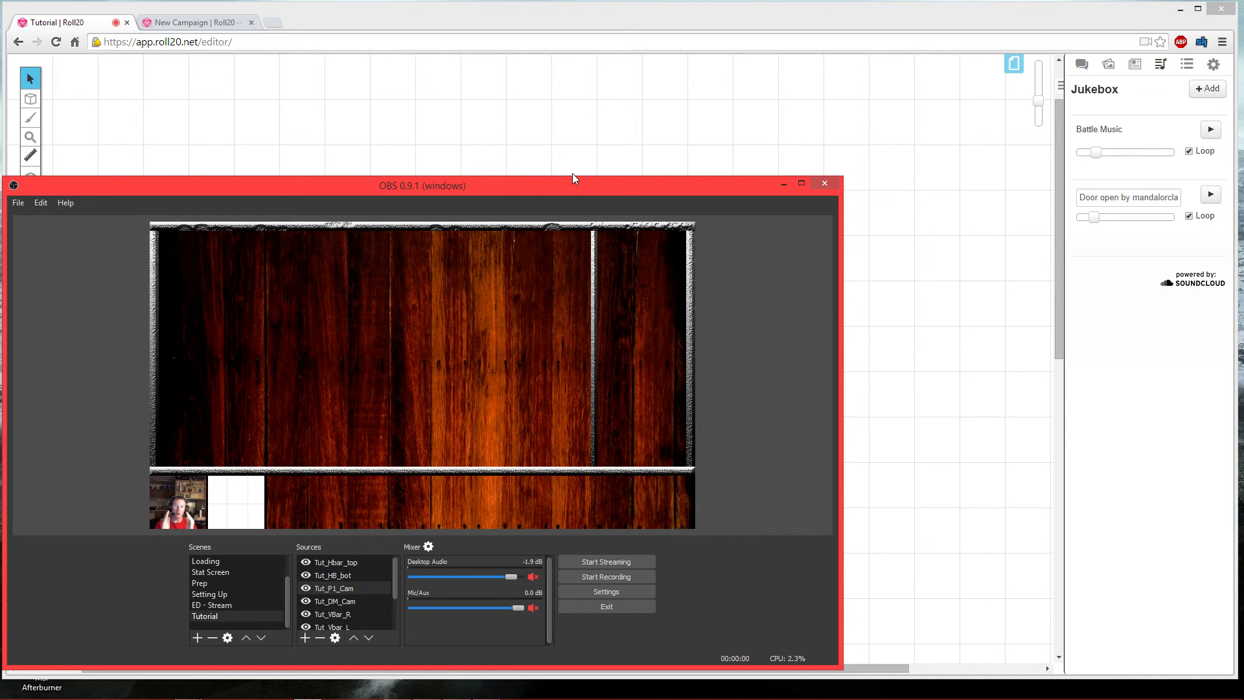
{"action": "mouse_move", "coordinate": [588, 173]}
{"action": "left_mouse_down"}
{"action": "mouse_move", "coordinate": [680, 169]}
{"action": "mouse_move", "coordinate": [582, 184]}
{"action": "left_mouse_up"}
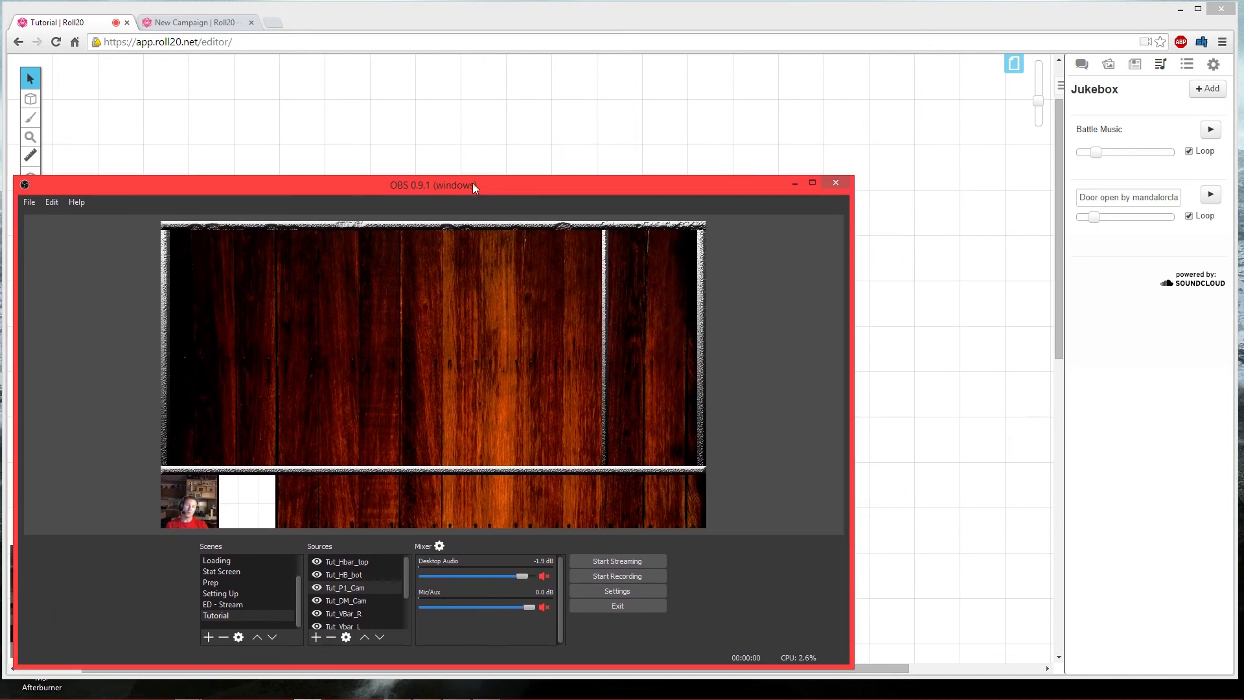
{"action": "left_click_drag", "start_coordinate": [636, 184], "coordinate": [426, 163]}
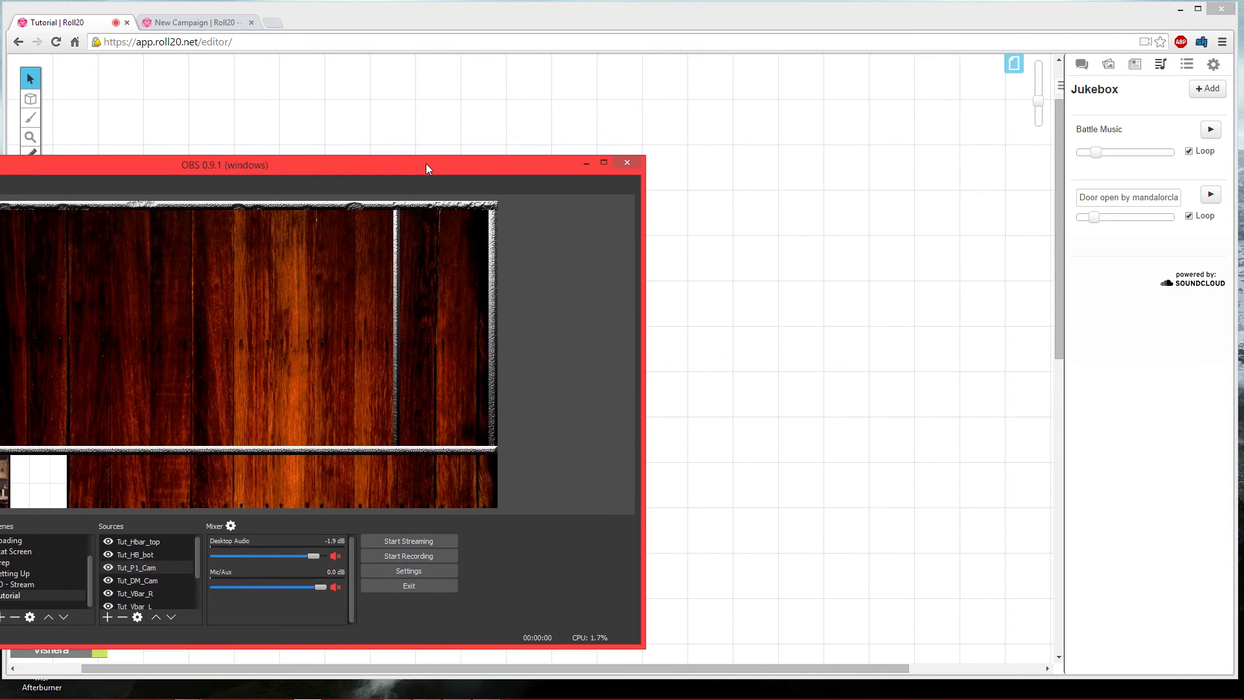
{"action": "left_click", "coordinate": [736, 195]}
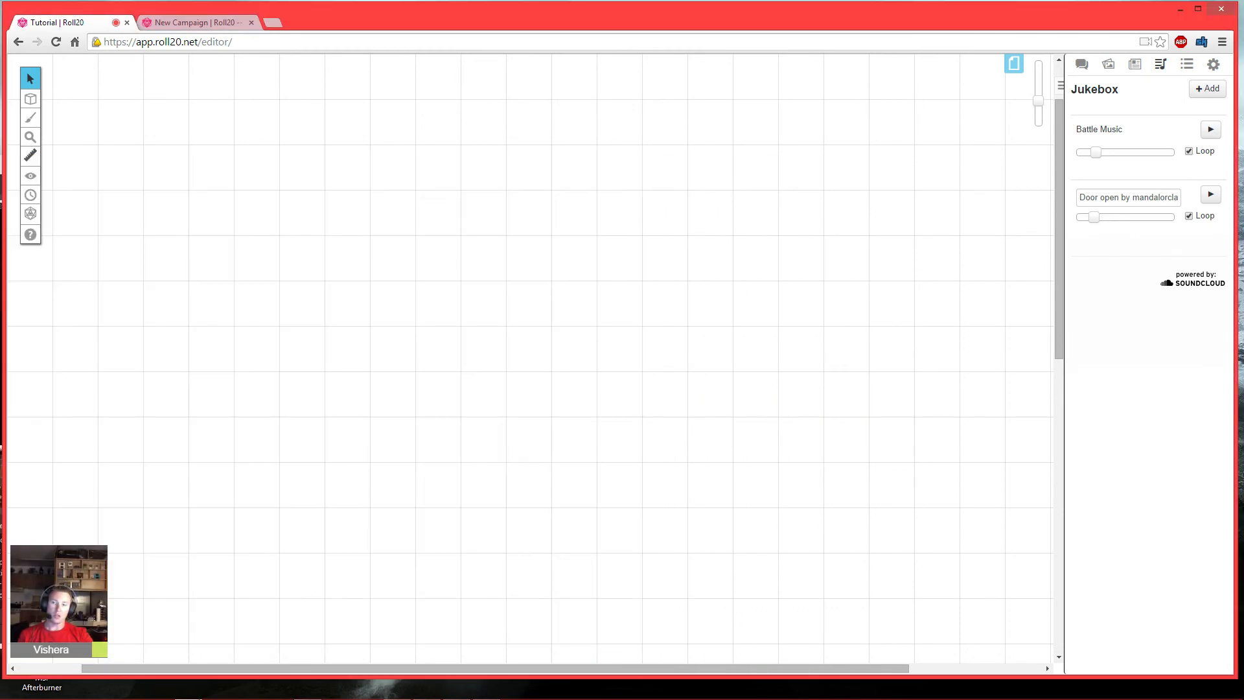
{"action": "left_click", "coordinate": [308, 699]}
{"action": "left_click_drag", "start_coordinate": [372, 171], "coordinate": [0, 162]}
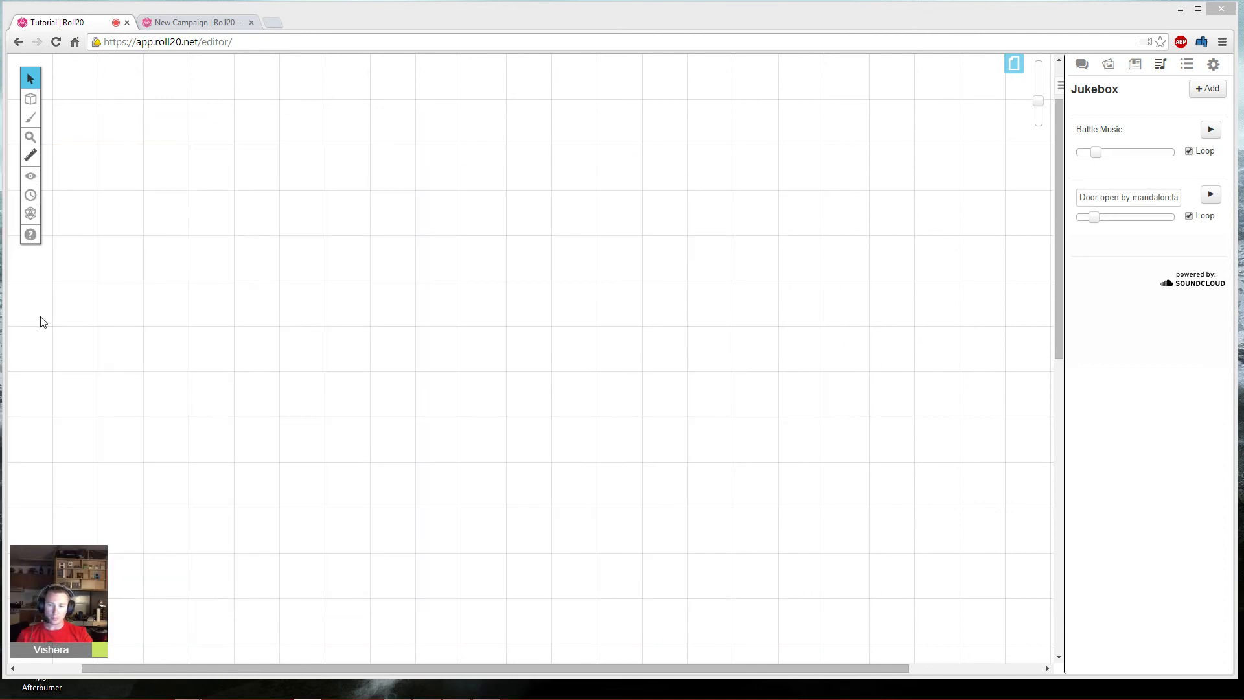